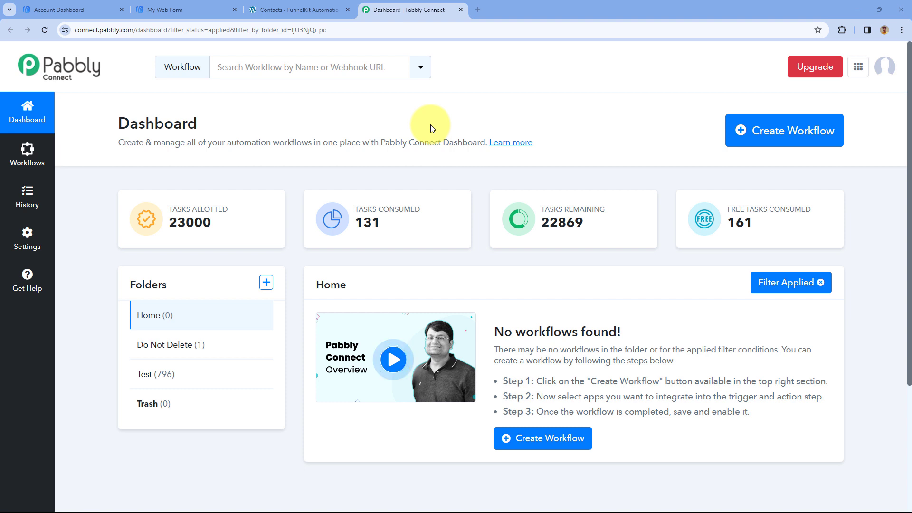
Create a workflow named AWeber to FunnelKit in the Home folder
click(768, 129)
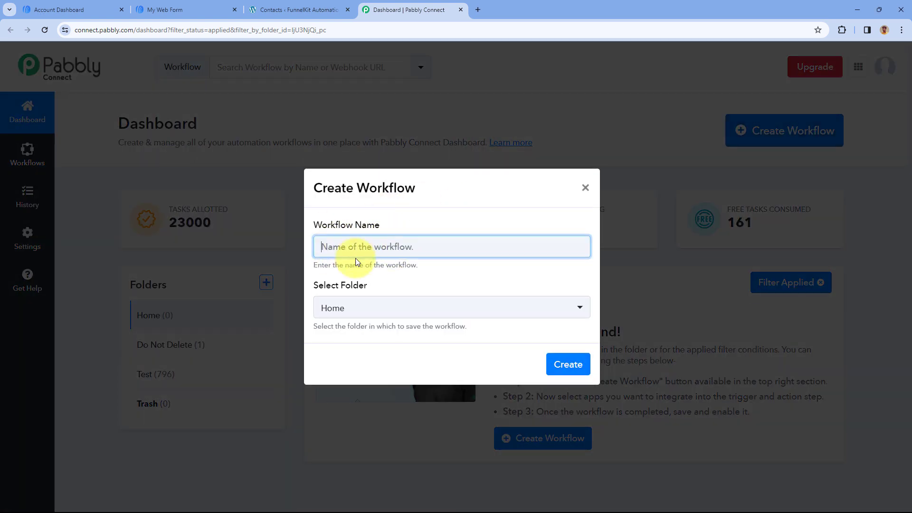
text(AWeb)
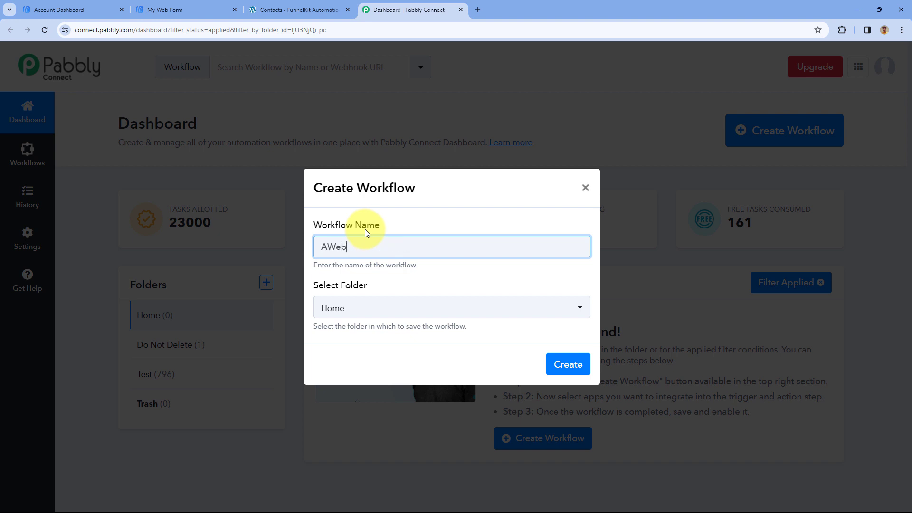
text(er to FunnelKit)
click(426, 308)
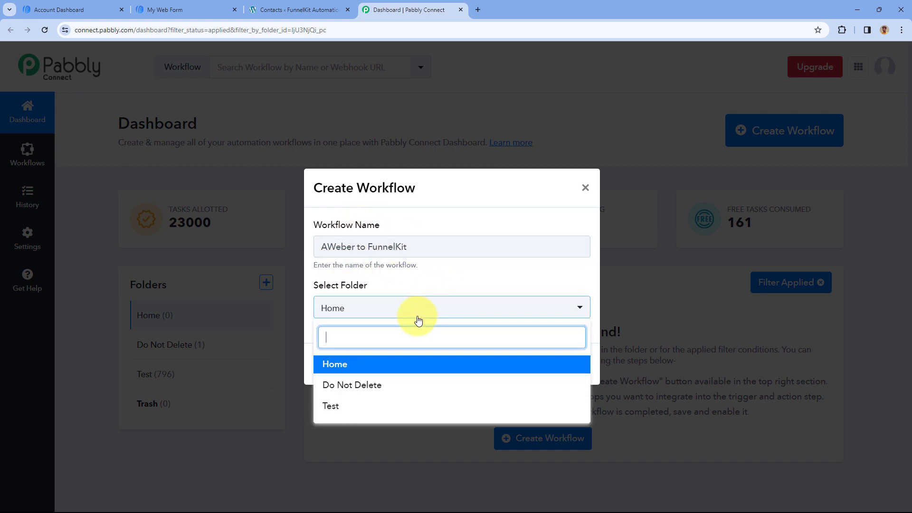
click(417, 290)
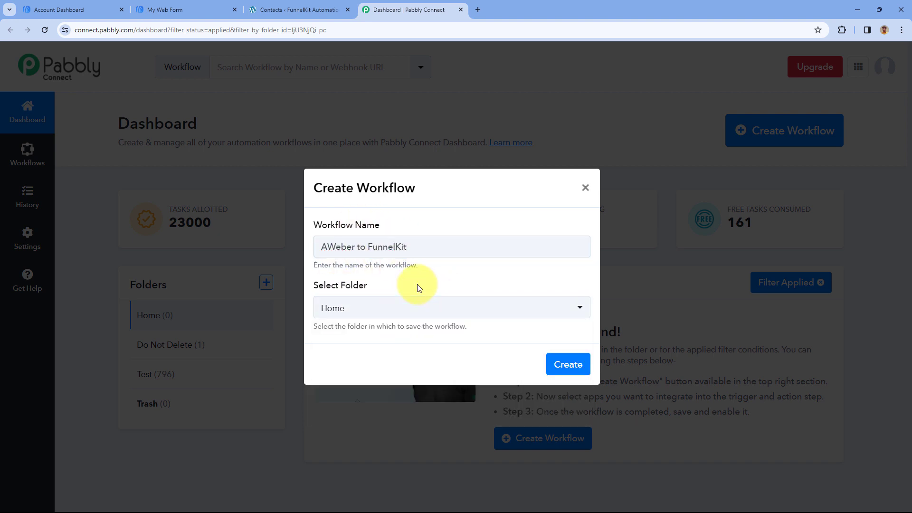
click(559, 369)
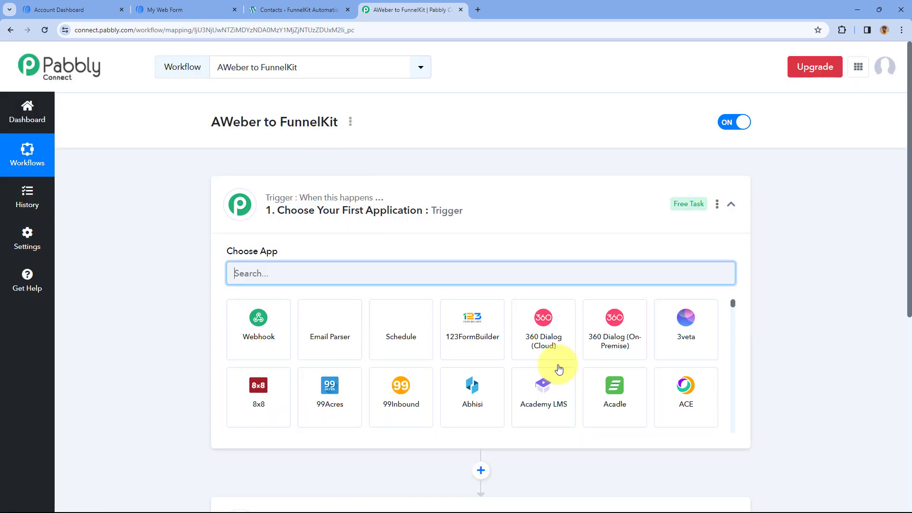
Review the workflow's trigger and action sections and the AWeber account dashboard
click(576, 200)
scroll(192, 213, down, 1)
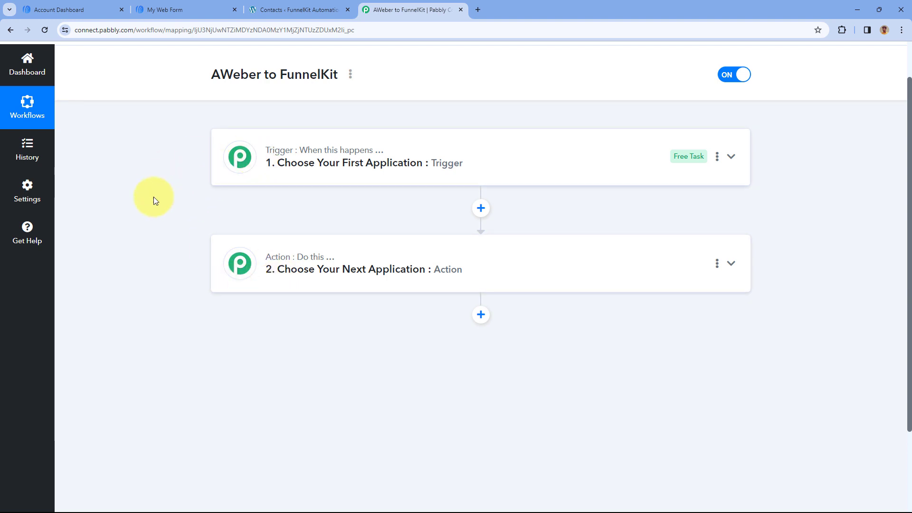
mouse_move(268, 153)
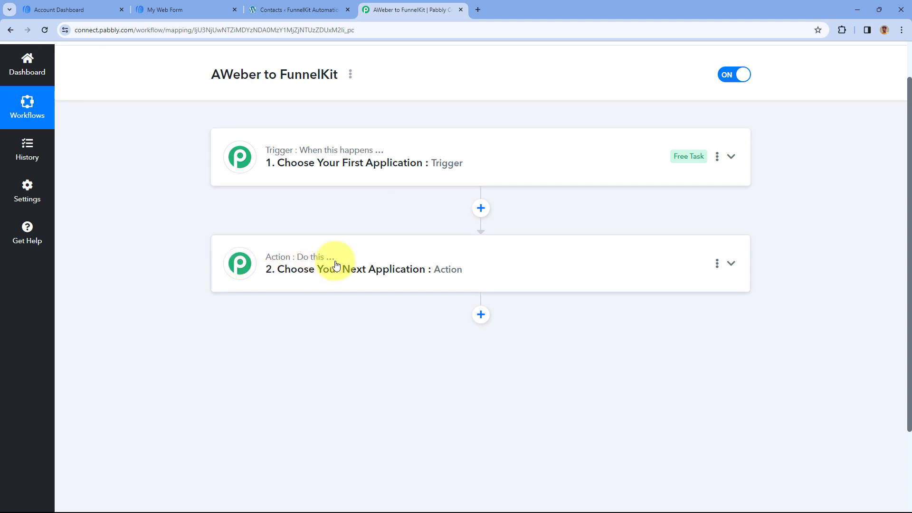
click(490, 165)
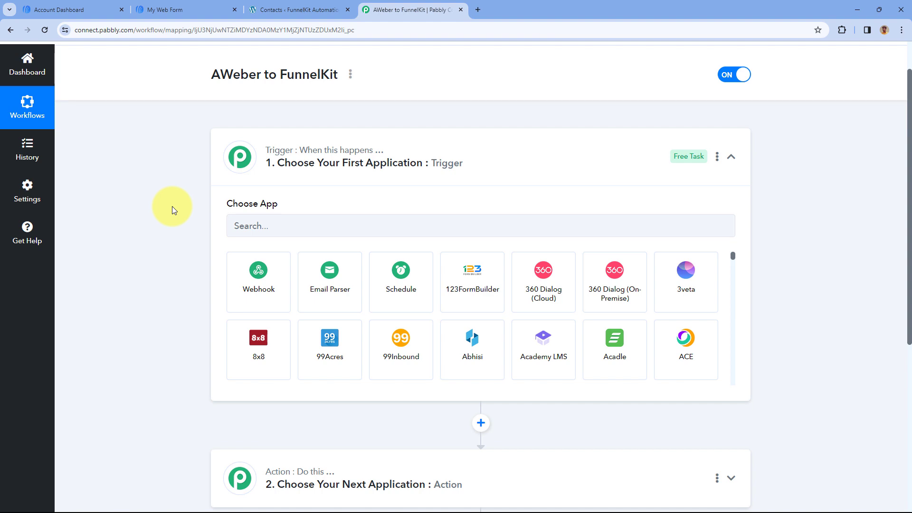
click(71, 10)
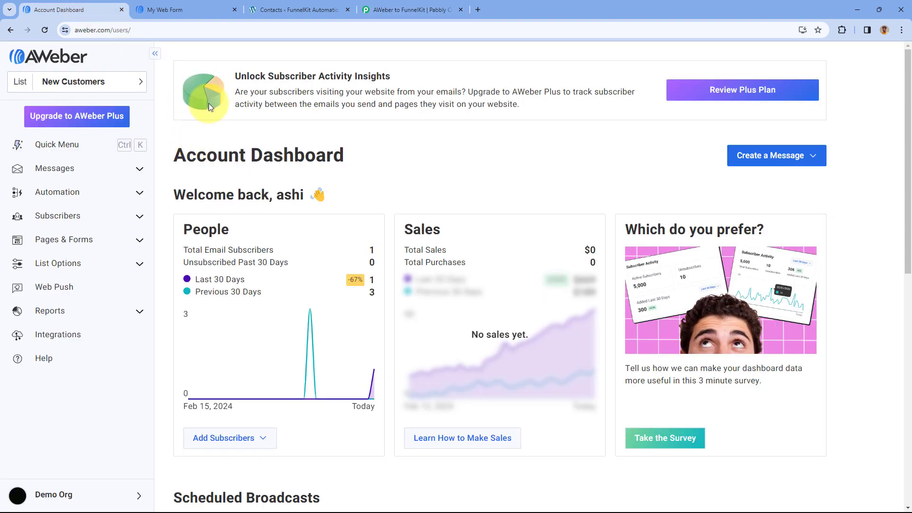
click(392, 7)
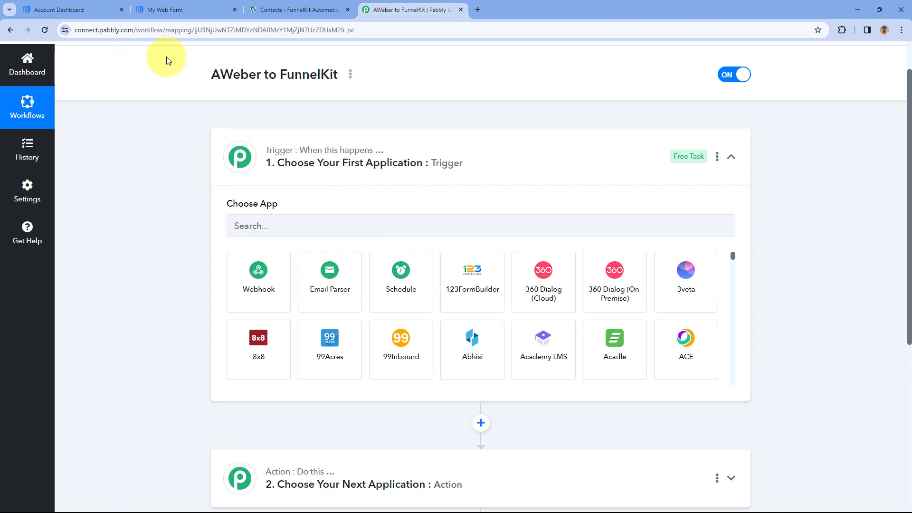
click(72, 9)
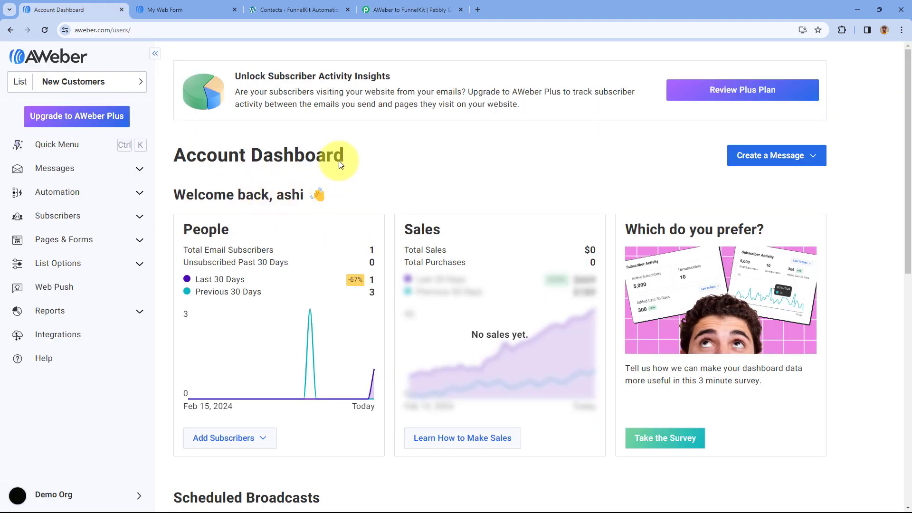
click(392, 8)
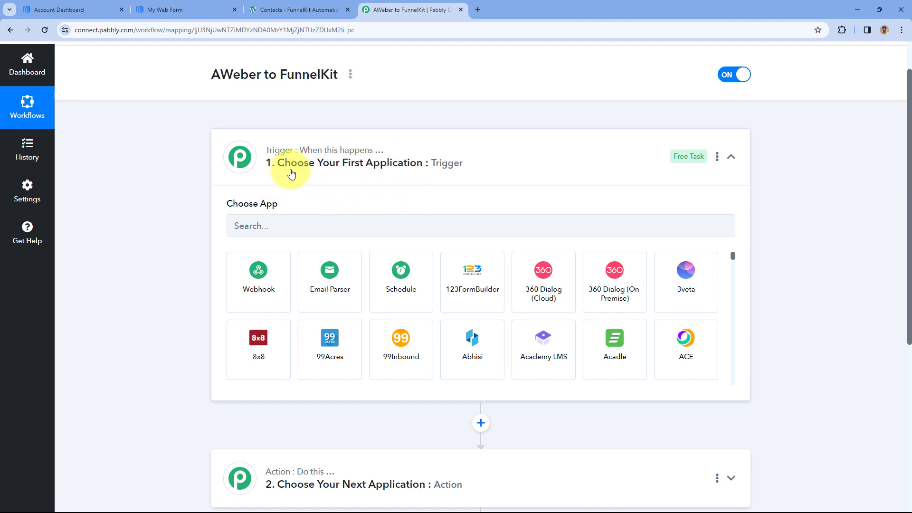
scroll(193, 199, down, 2)
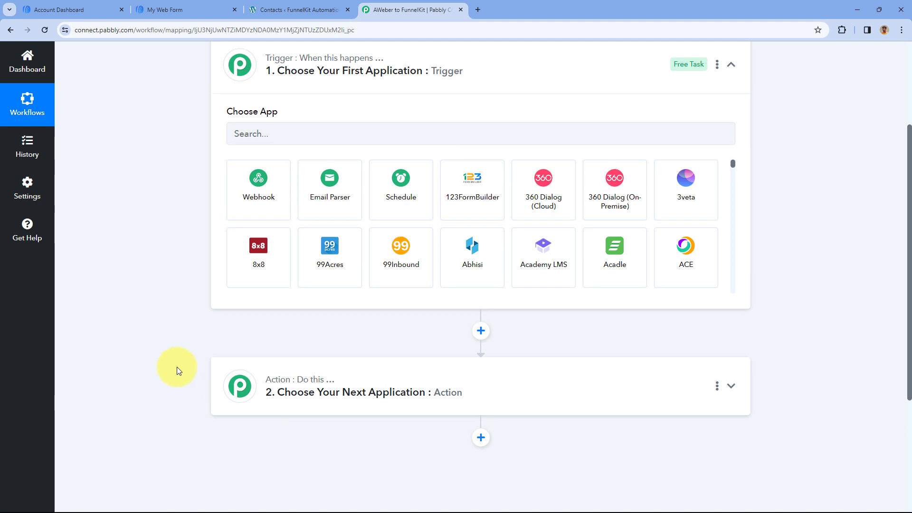
scroll(177, 367, up, 2)
Set AWeber as the trigger application with New Subscriber in a List as the trigger event
click(291, 230)
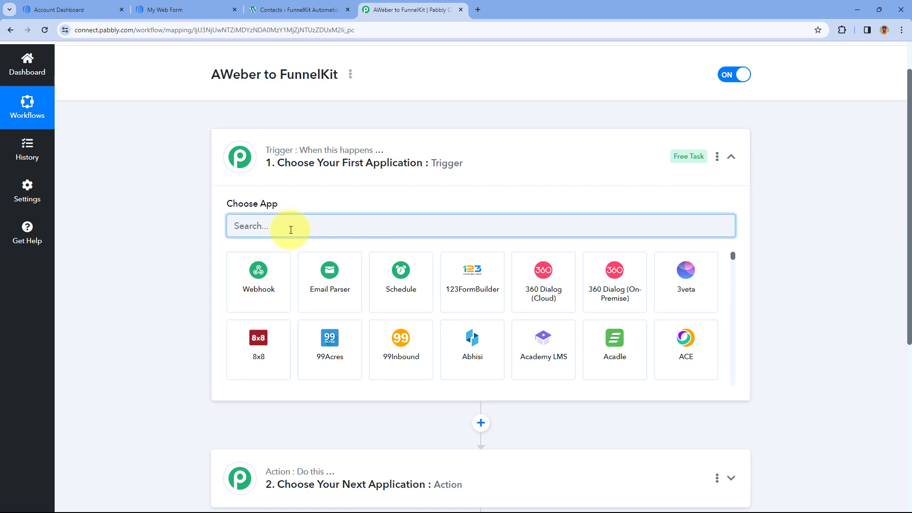
text(AW)
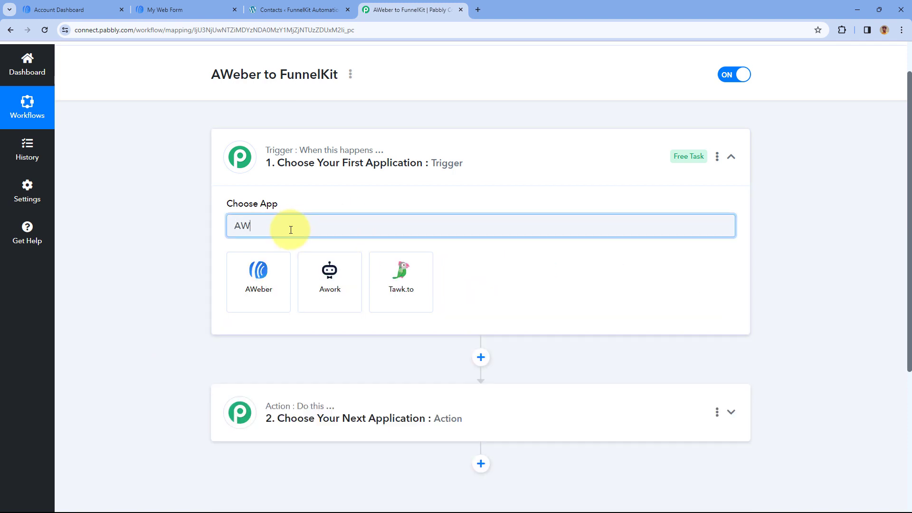
click(258, 275)
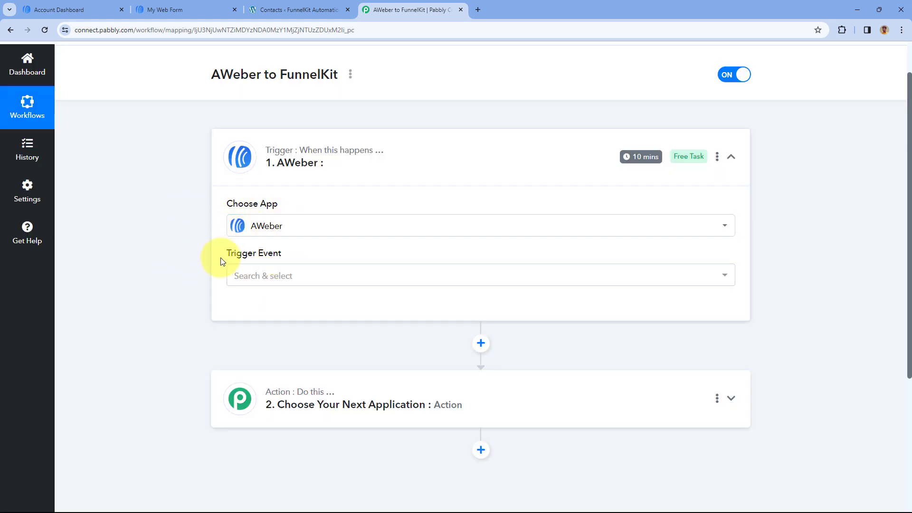
click(312, 276)
scroll(205, 272, down, 1)
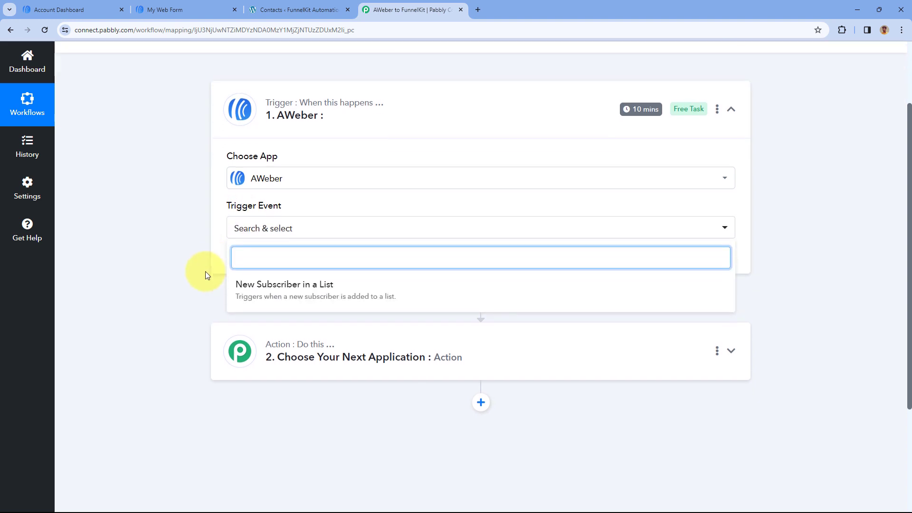
click(318, 296)
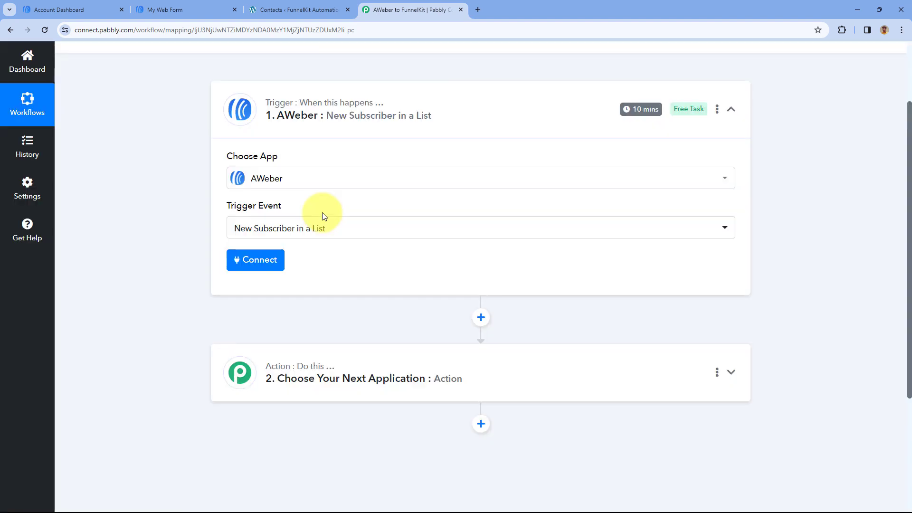
Add a new AWeber connection for the trigger and request authentication of the AWeber account
click(251, 264)
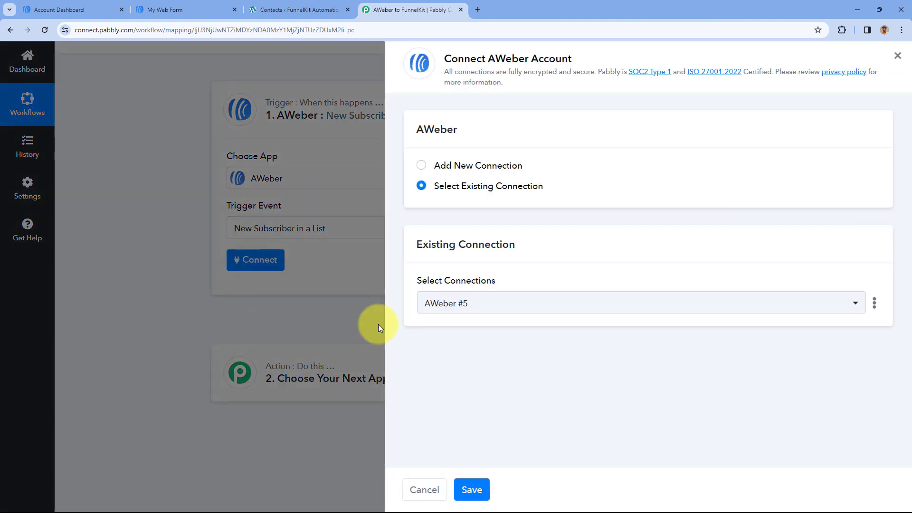
click(425, 166)
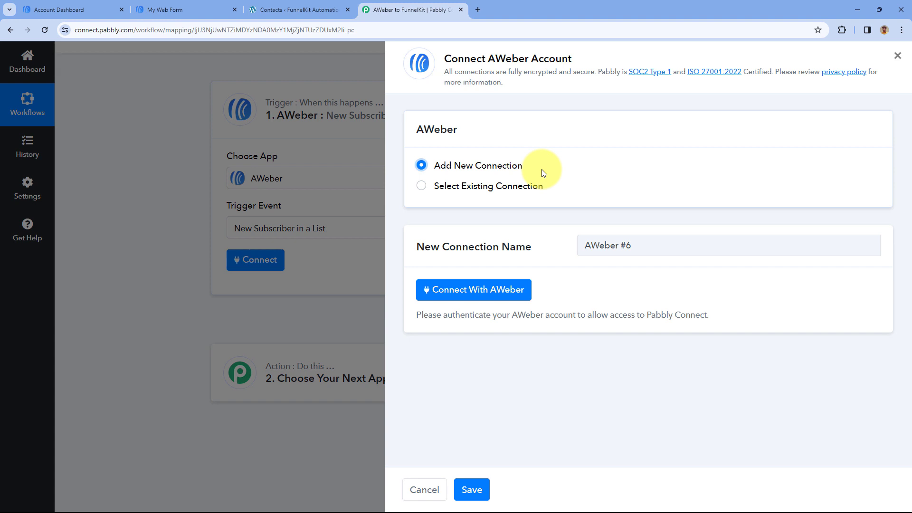
click(472, 291)
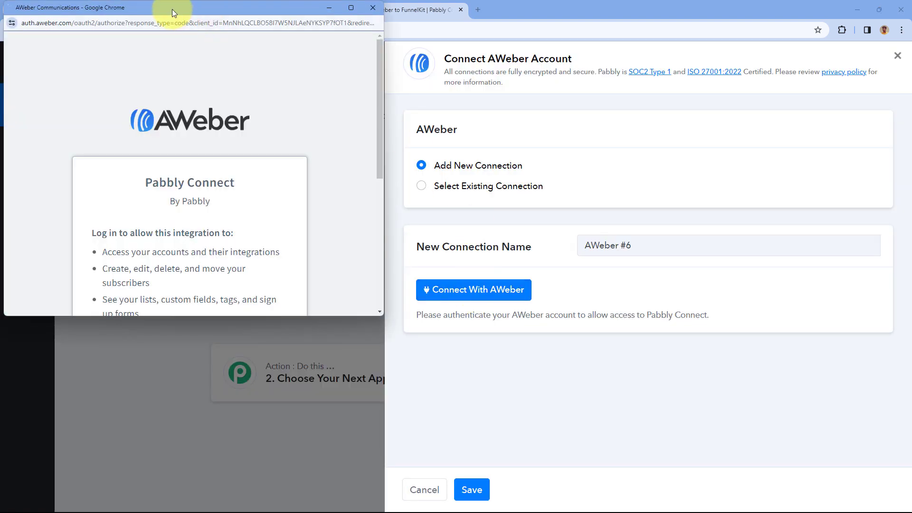
Complete the reCAPTCHA check in the AWeber authorization window and allow Pabbly Connect access to the account
drag(172, 9, 165, 38)
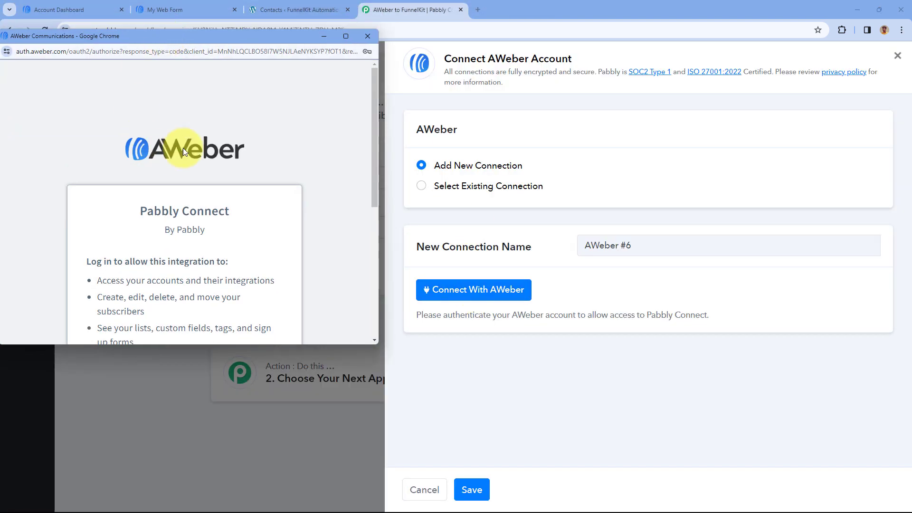
click(95, 6)
click(402, 10)
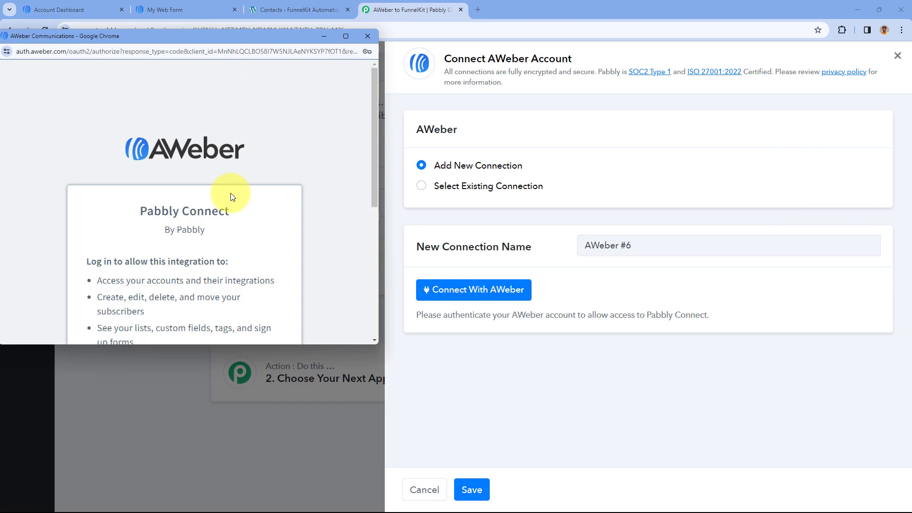
scroll(217, 196, down, 3)
scroll(217, 195, down, 2)
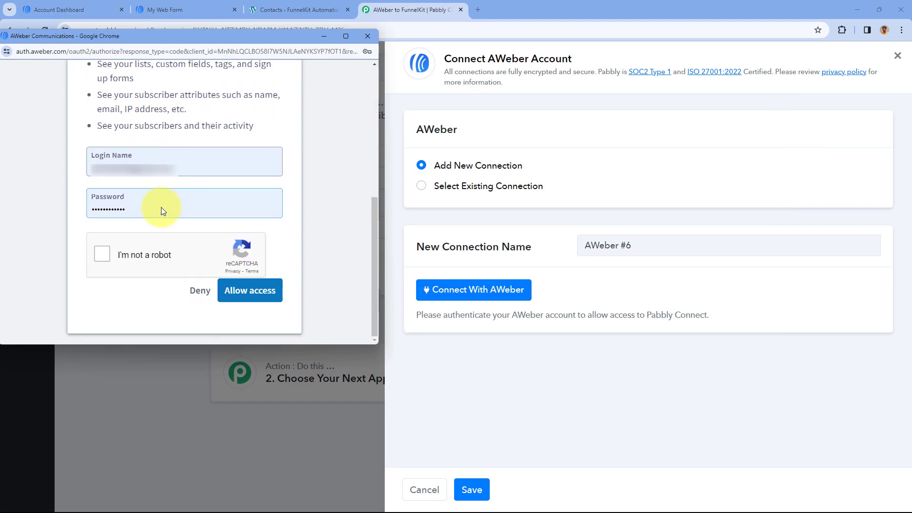
click(103, 253)
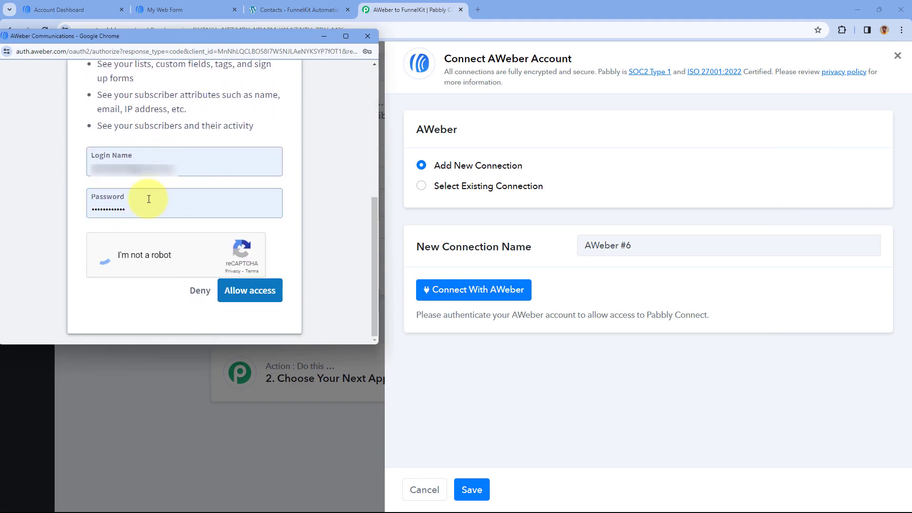
click(251, 291)
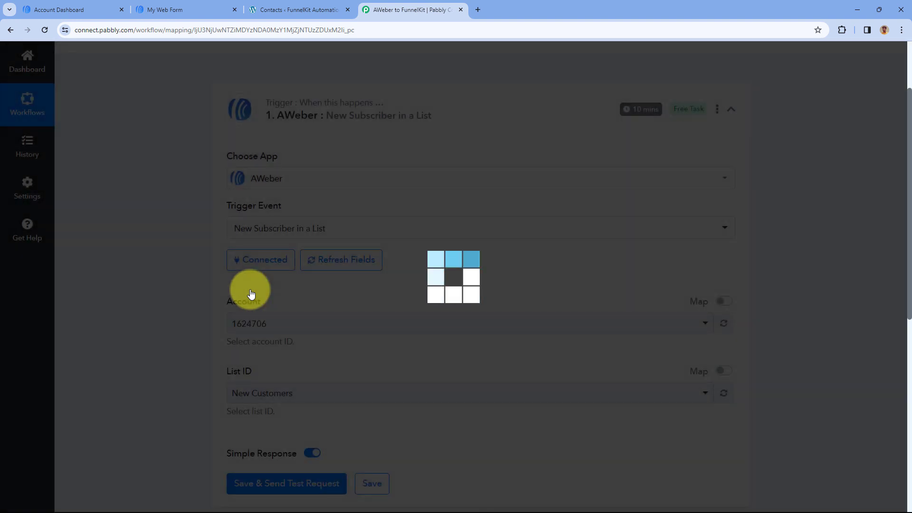
Check which AWeber accounts are available for the trigger's Account field
scroll(252, 289, down, 1)
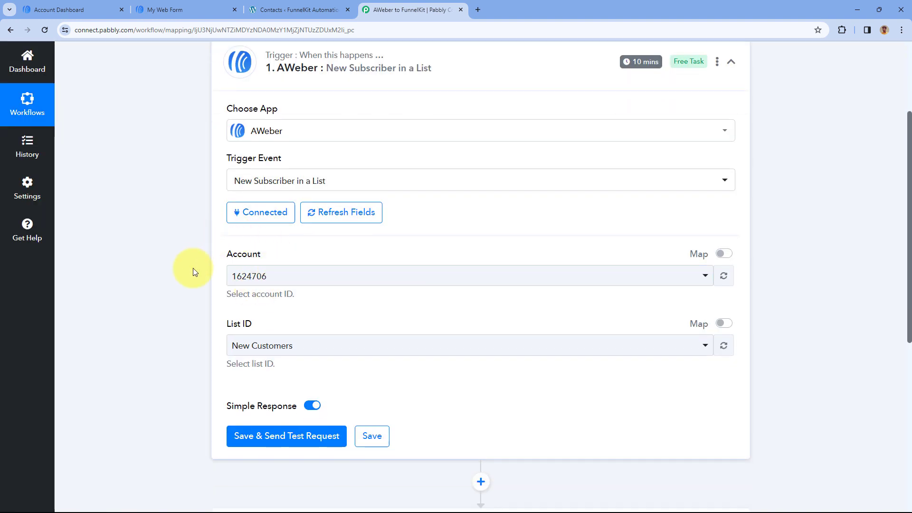
click(398, 279)
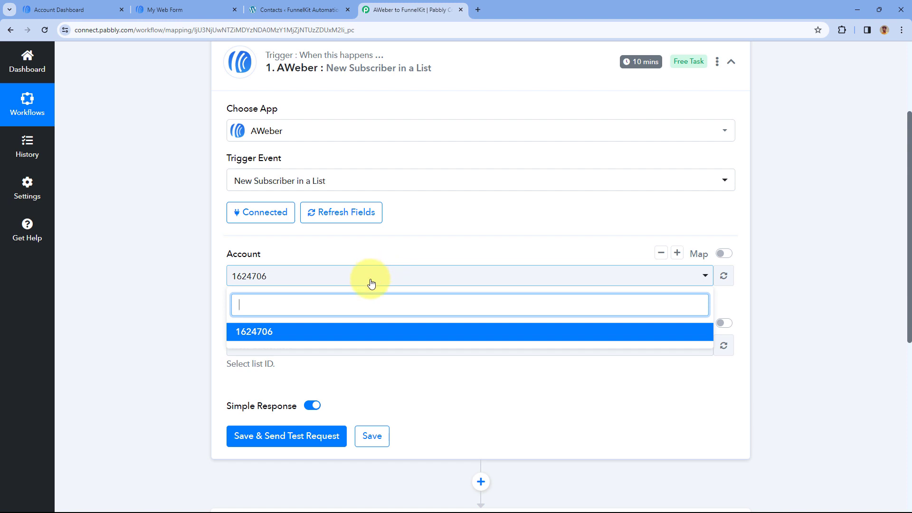
click(395, 279)
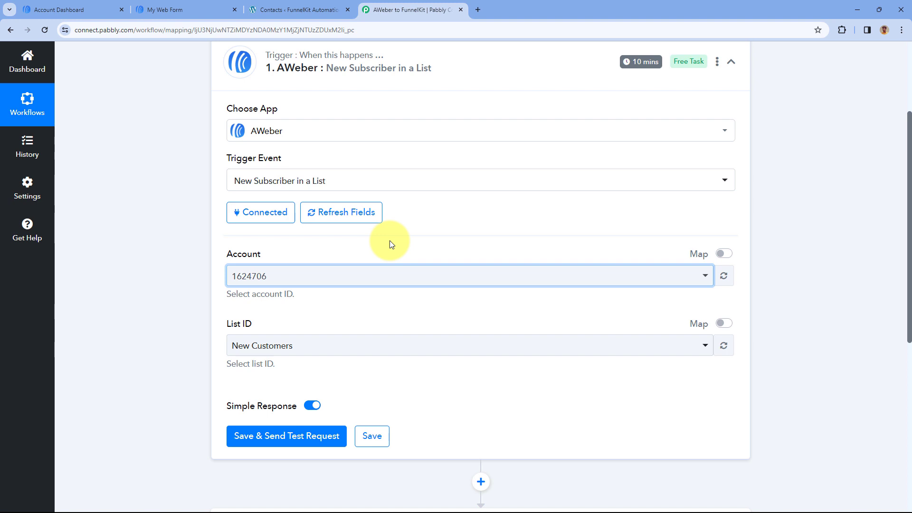
click(389, 241)
Check the list name on the AWeber dashboard and choose New Customers as the trigger's List ID
scroll(182, 176, down, 2)
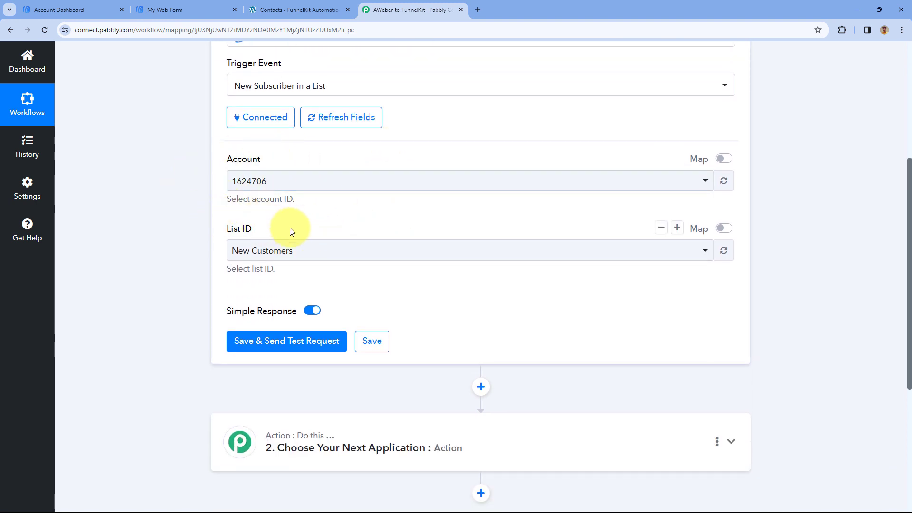
click(71, 9)
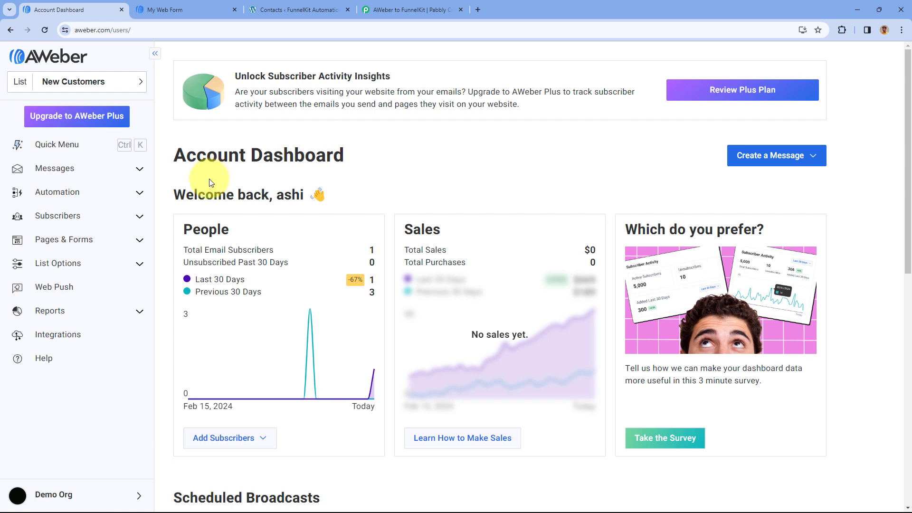
click(408, 8)
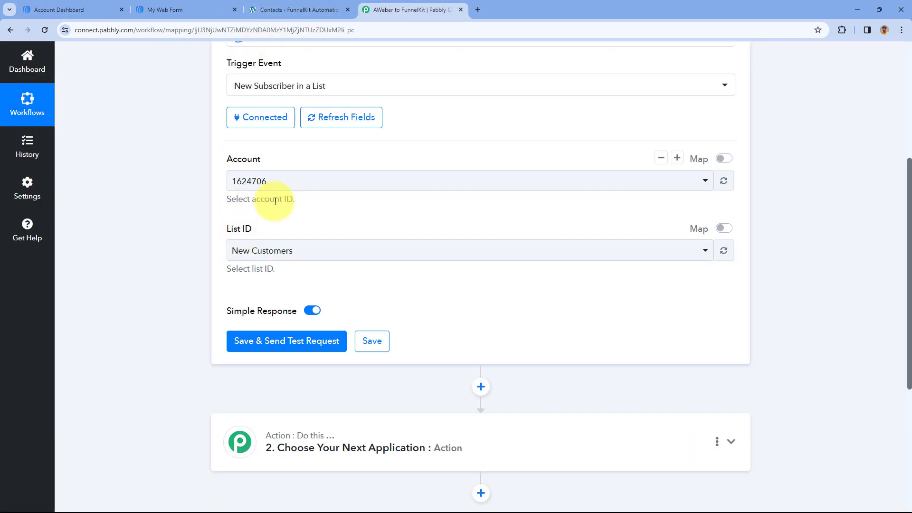
click(341, 248)
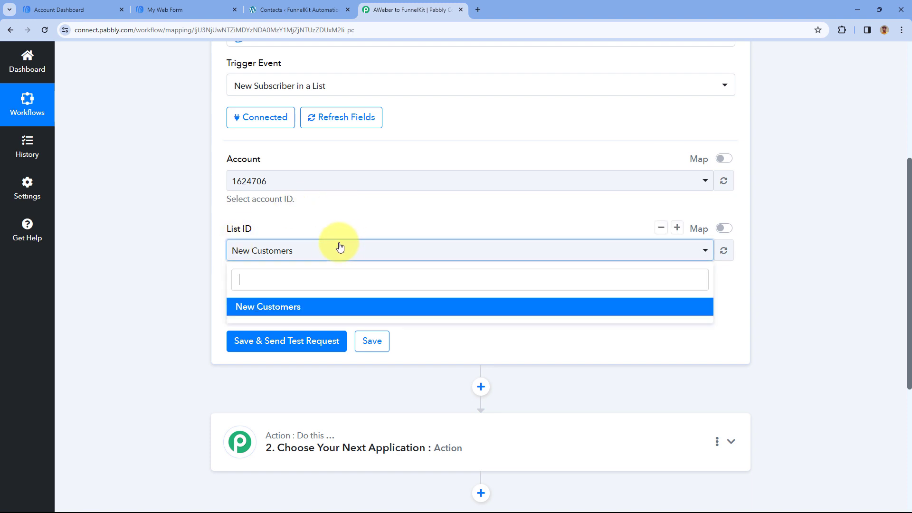
click(311, 307)
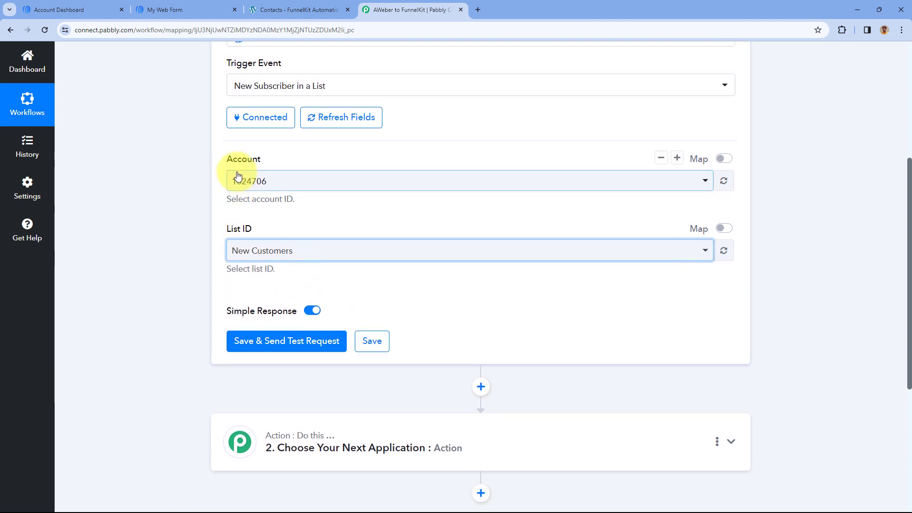
click(330, 291)
scroll(329, 291, down, 1)
scroll(304, 292, down, 1)
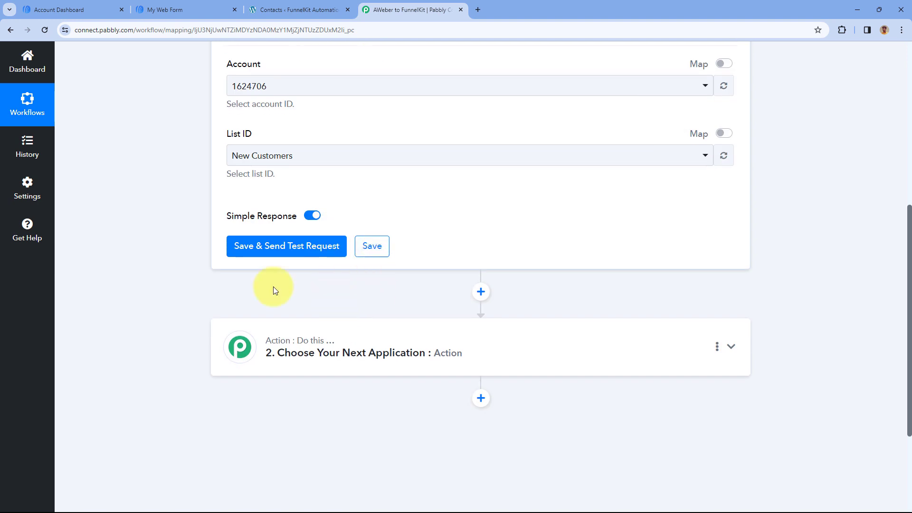
Save the AWeber trigger settings, send a test request and bring the subscriber fields of the received response into view
click(294, 252)
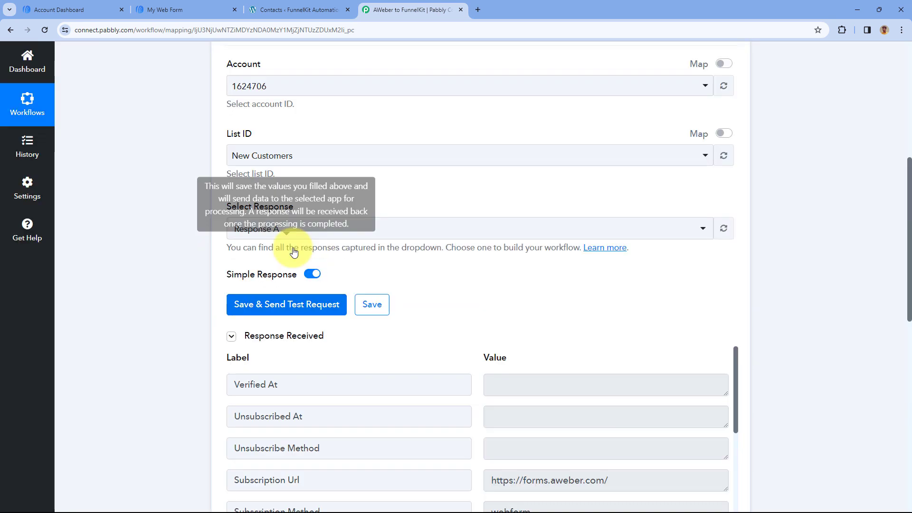
scroll(468, 290, down, 4)
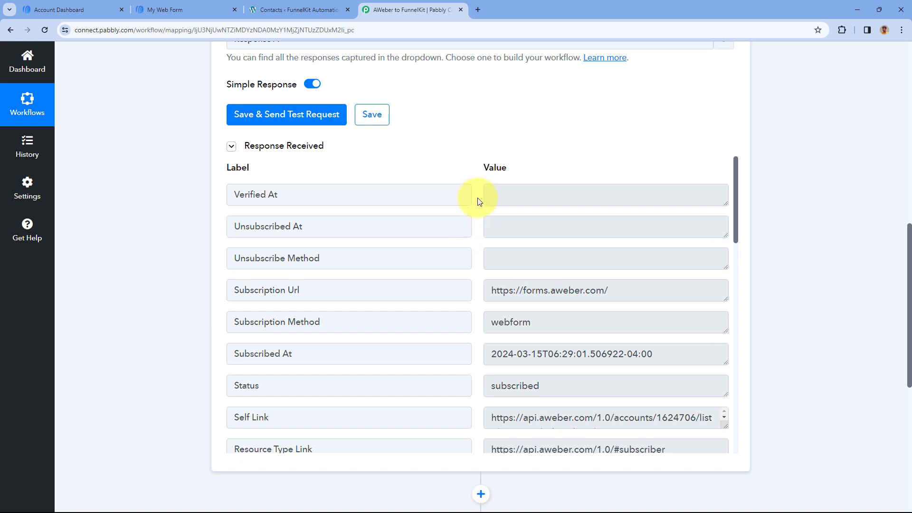
scroll(478, 201, down, 2)
scroll(479, 205, down, 5)
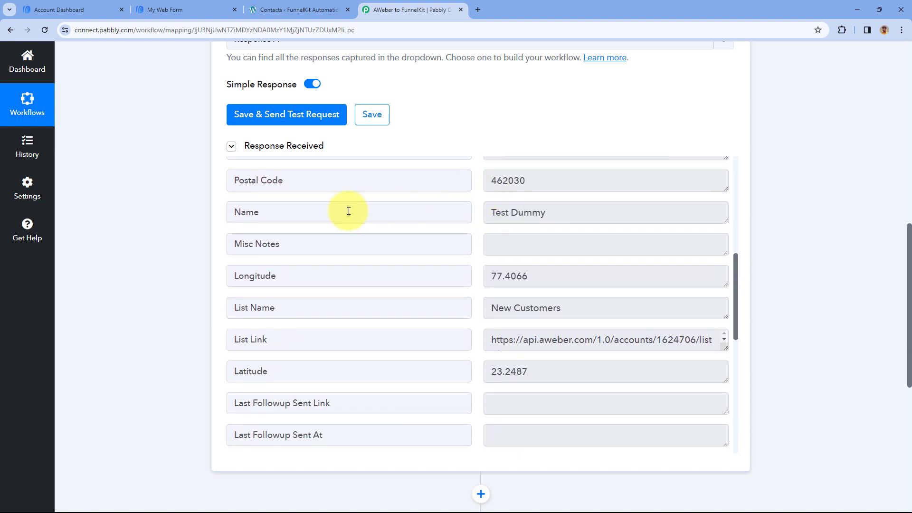
Examine the subscriber's name, email, custom mobile number and custom city in the trigger's received response
drag(315, 212, 202, 213)
click(492, 213)
drag(489, 213, 554, 214)
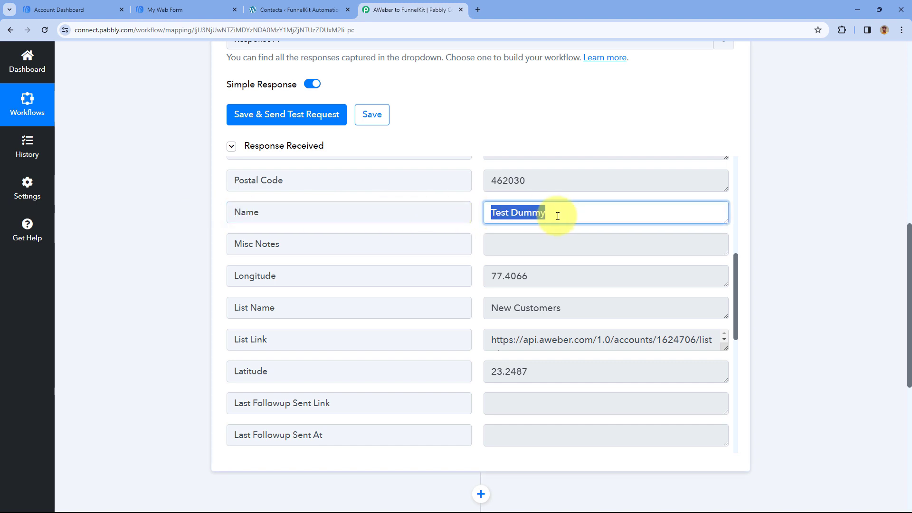
click(556, 213)
scroll(494, 214, down, 2)
scroll(491, 218, down, 1)
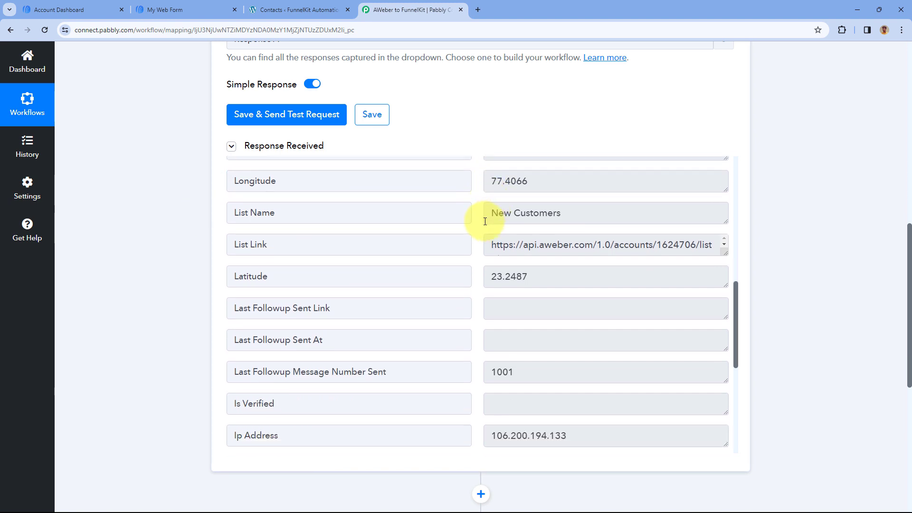
scroll(485, 222, down, 6)
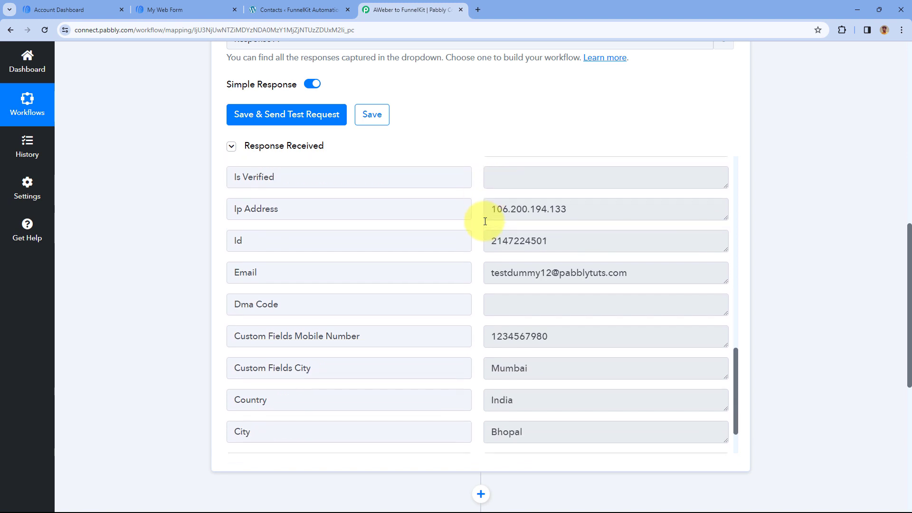
drag(645, 254, 489, 261)
scroll(483, 264, down, 1)
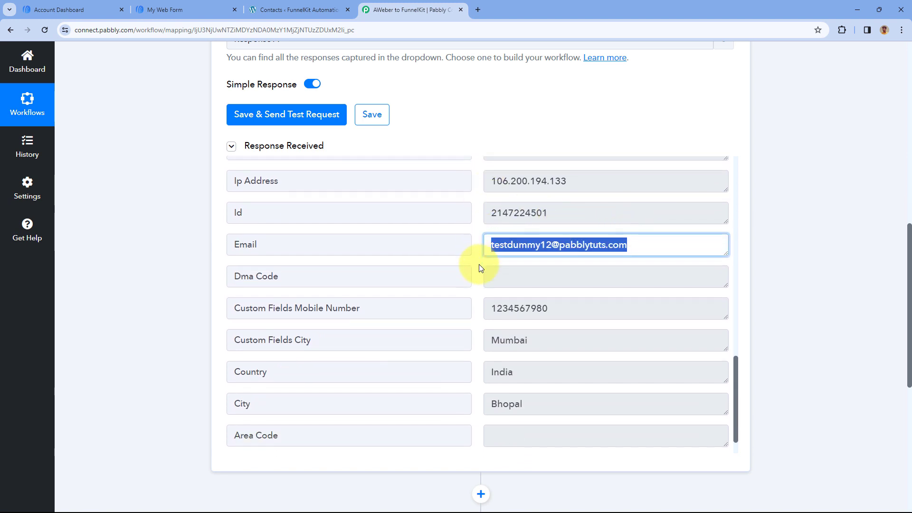
drag(552, 275, 489, 279)
drag(546, 312, 472, 314)
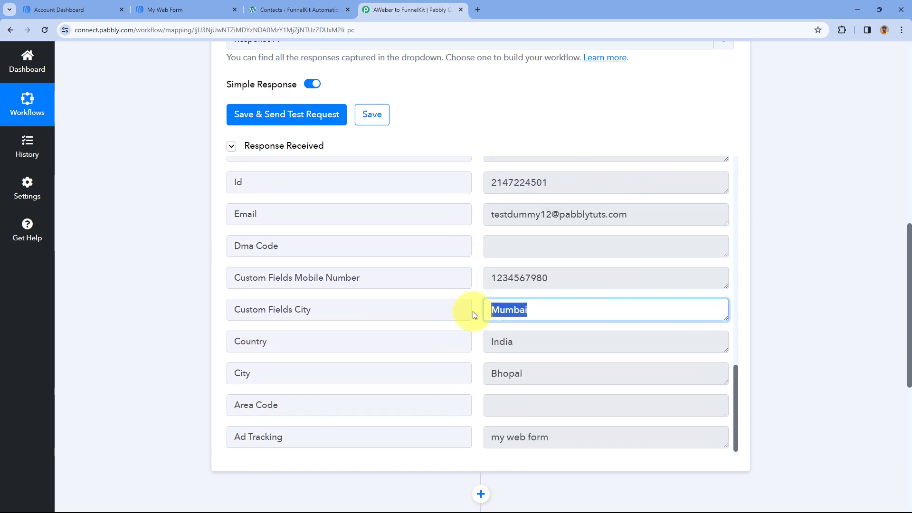
scroll(477, 279, up, 3)
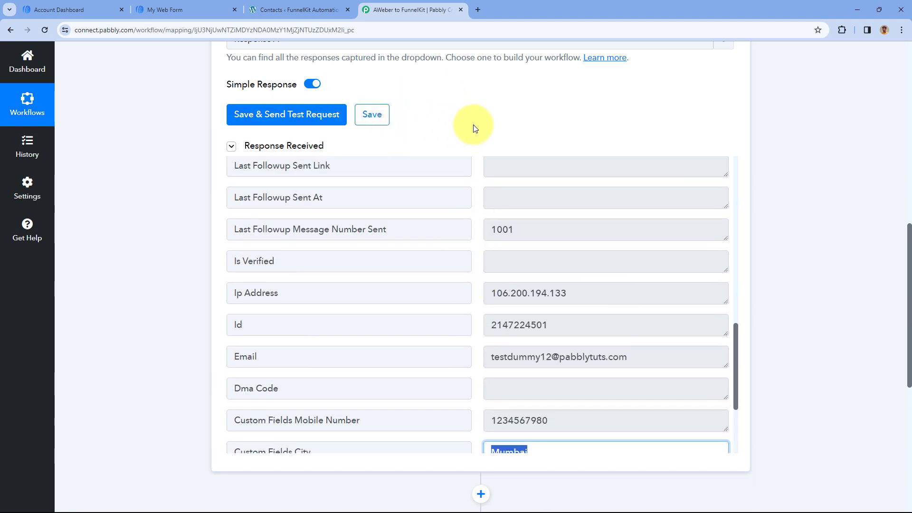
Switch to AWeber and check the subscribed contact's name, email, mobile number and city in the subscriber information
click(81, 10)
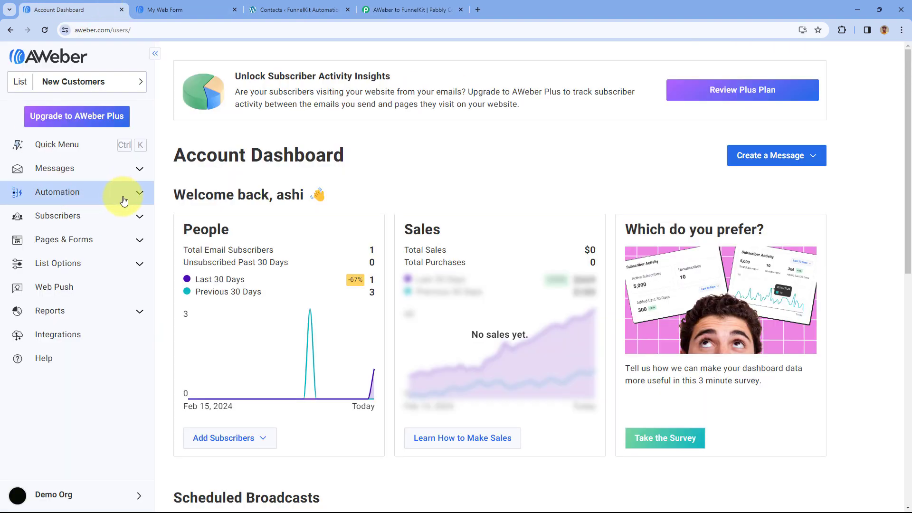
click(138, 216)
click(71, 240)
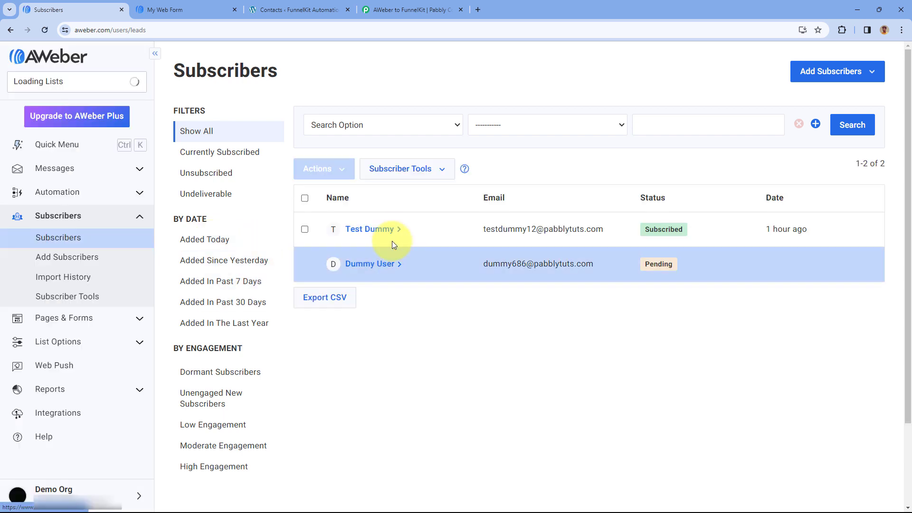
click(396, 231)
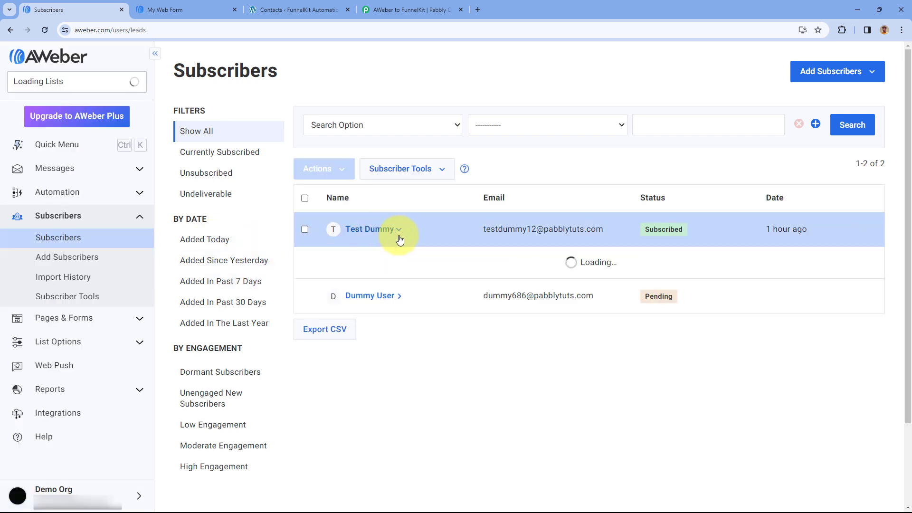
scroll(538, 253, down, 1)
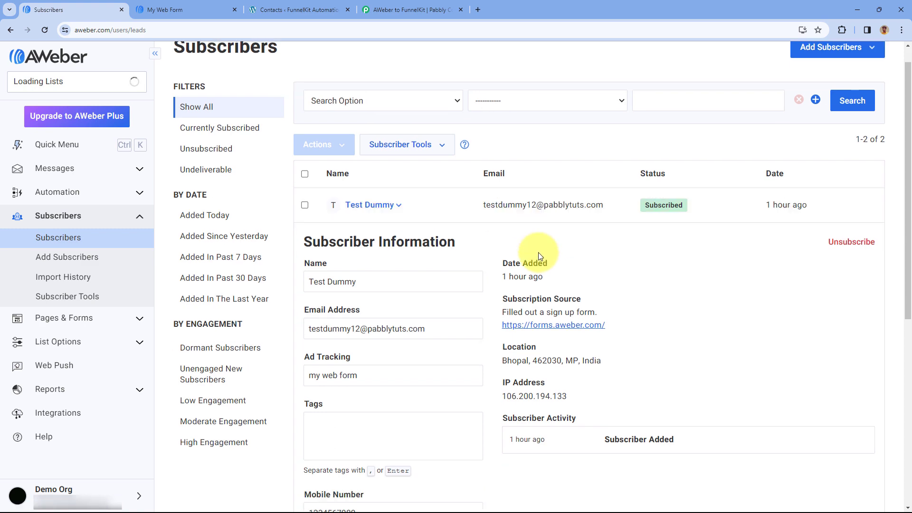
scroll(538, 253, down, 3)
click(364, 442)
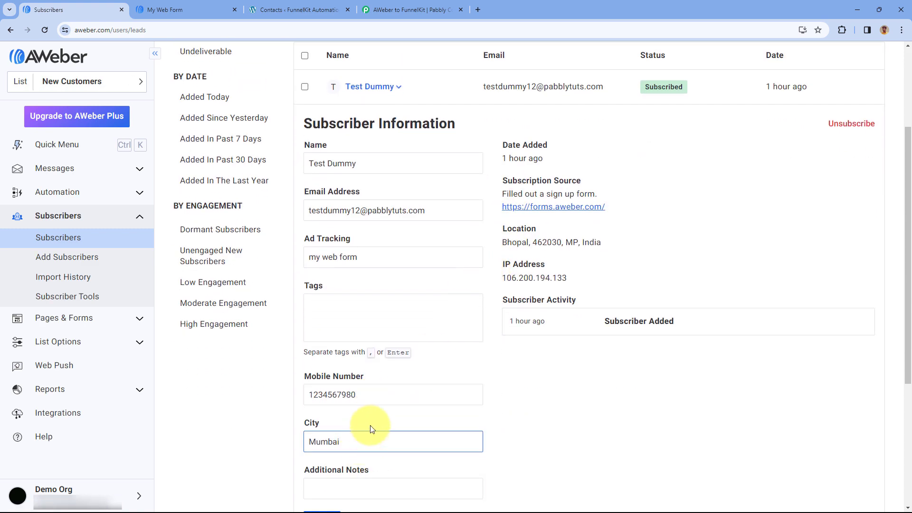
Return to the Pabbly Connect workflow, search the action apps for "Funnel" and choose FunnelKit as the action application
click(412, 6)
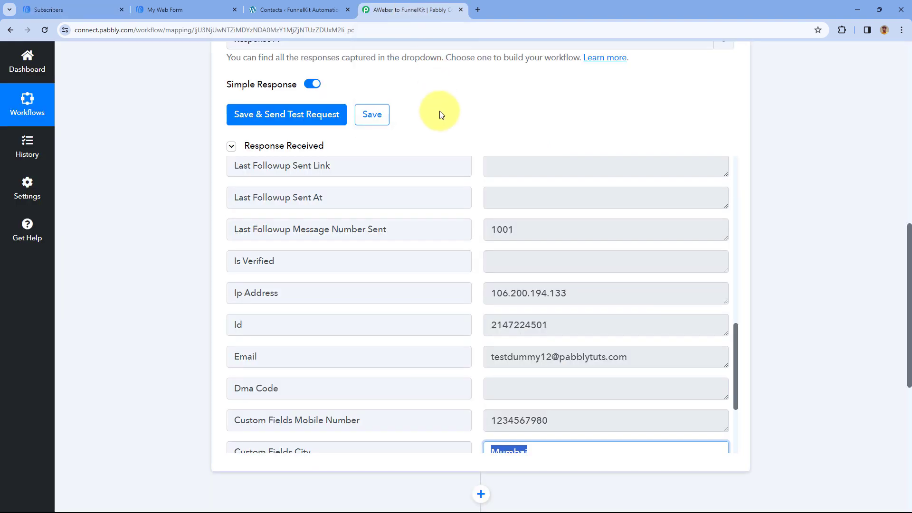
click(441, 114)
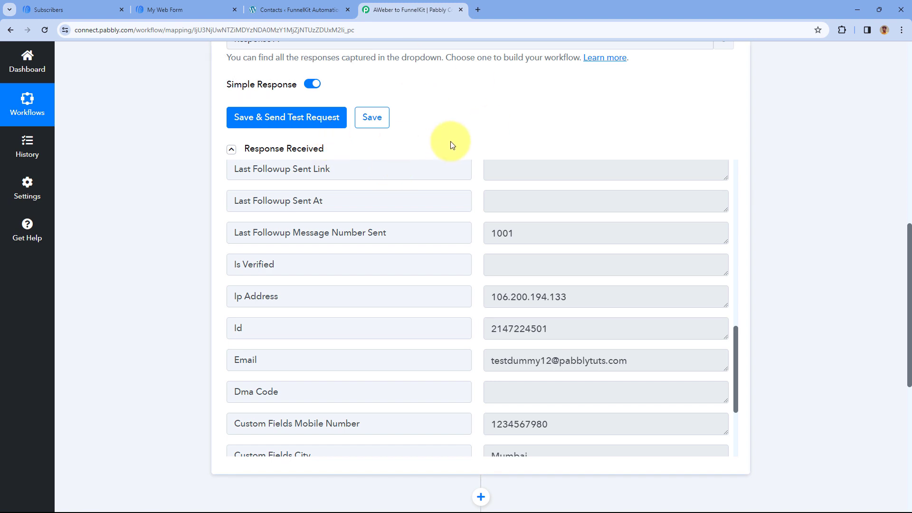
scroll(449, 185, down, 5)
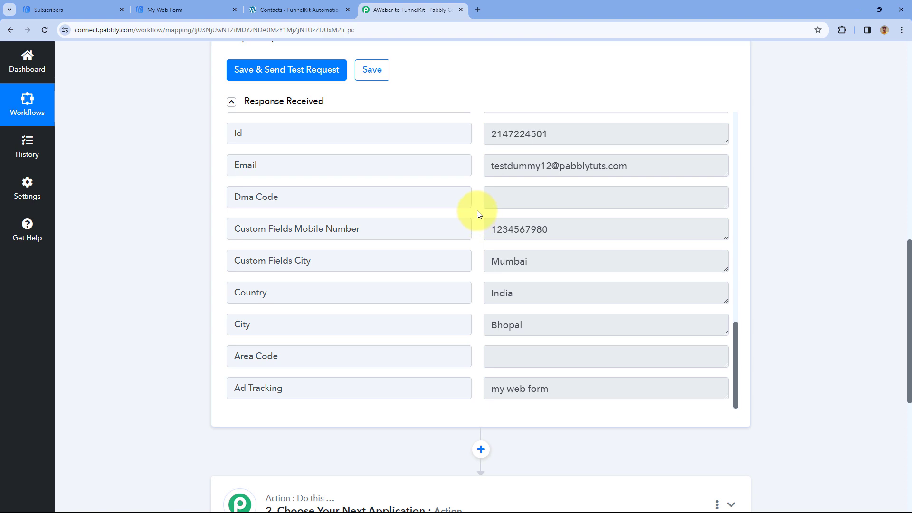
scroll(179, 205, down, 6)
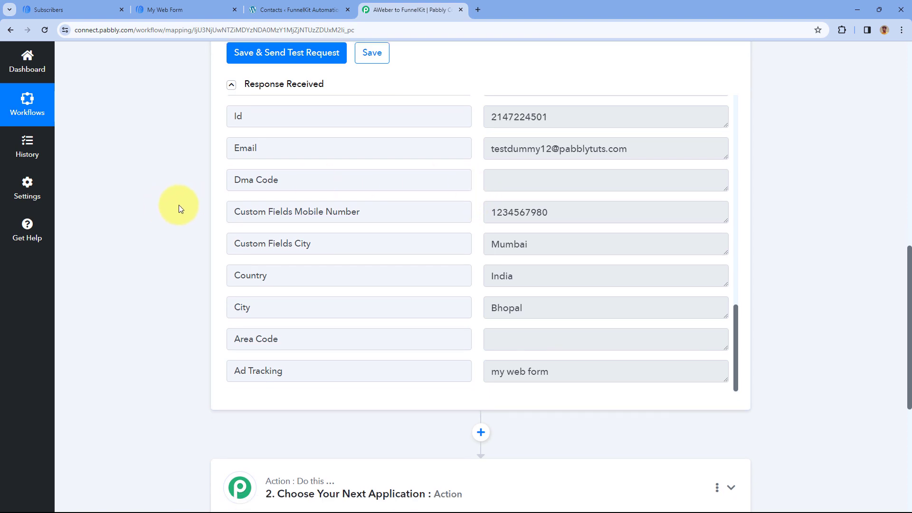
click(408, 205)
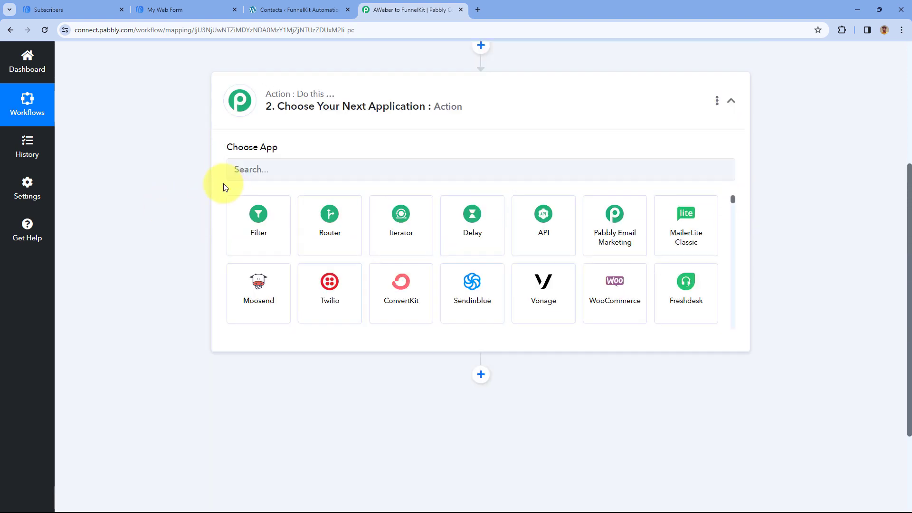
scroll(300, 237, up, 2)
click(300, 241)
text(Funnel)
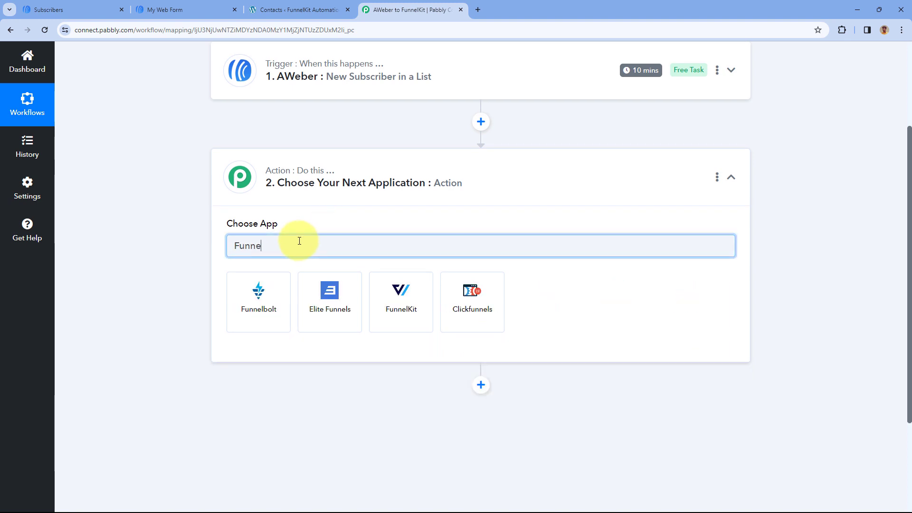
click(394, 310)
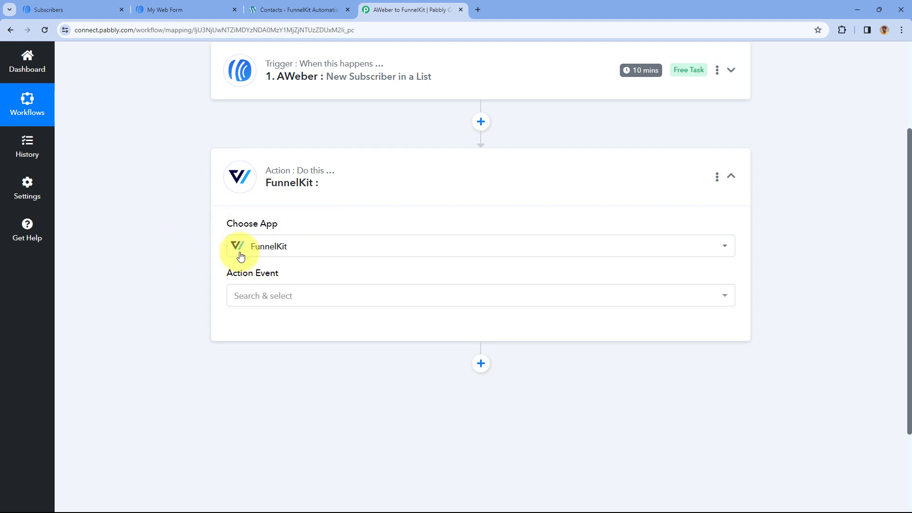
Set the FunnelKit action event to Create Contact and start adding a new FunnelKit connection
scroll(302, 234, down, 1)
click(319, 251)
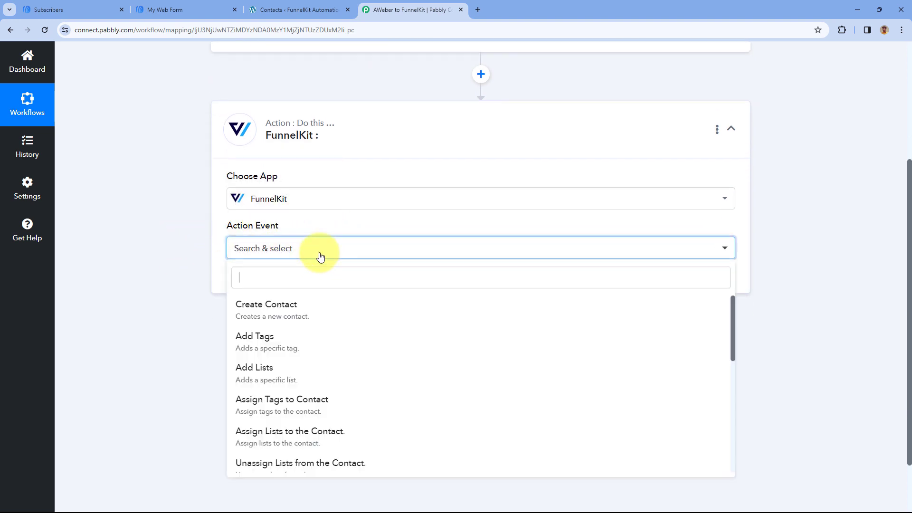
scroll(197, 256, down, 1)
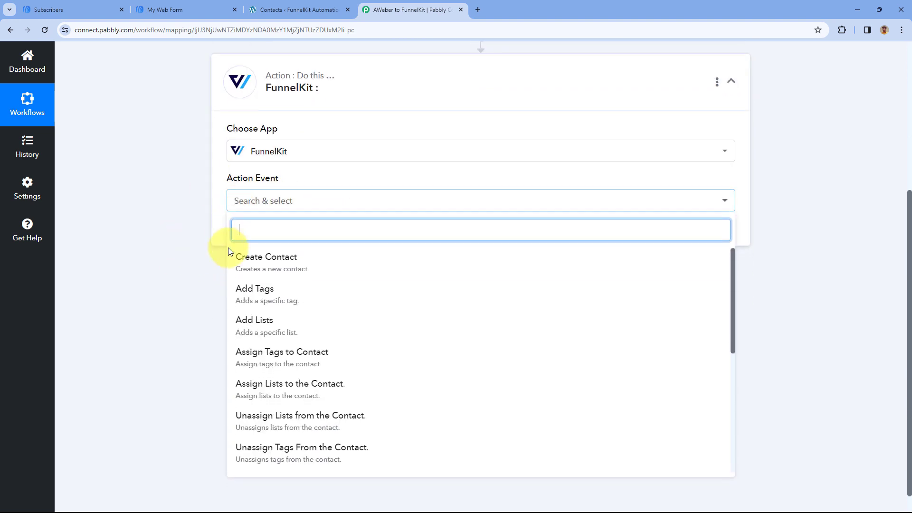
click(298, 267)
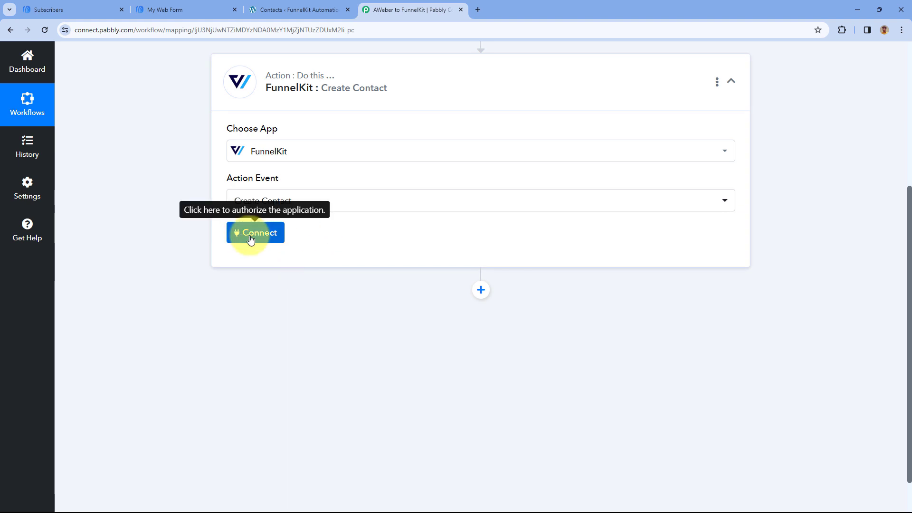
click(246, 235)
click(428, 164)
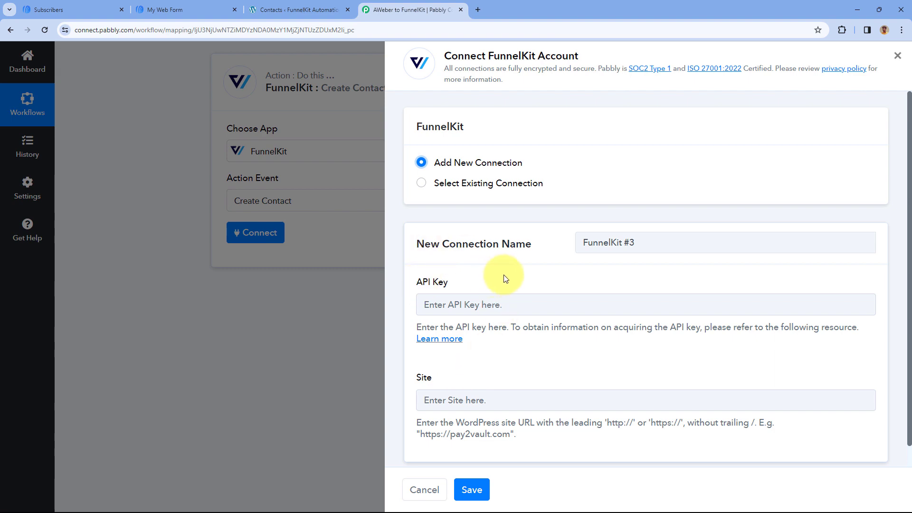
Switch to the WordPress site and open the Public API section of the FunnelKit Automations settings
click(304, 9)
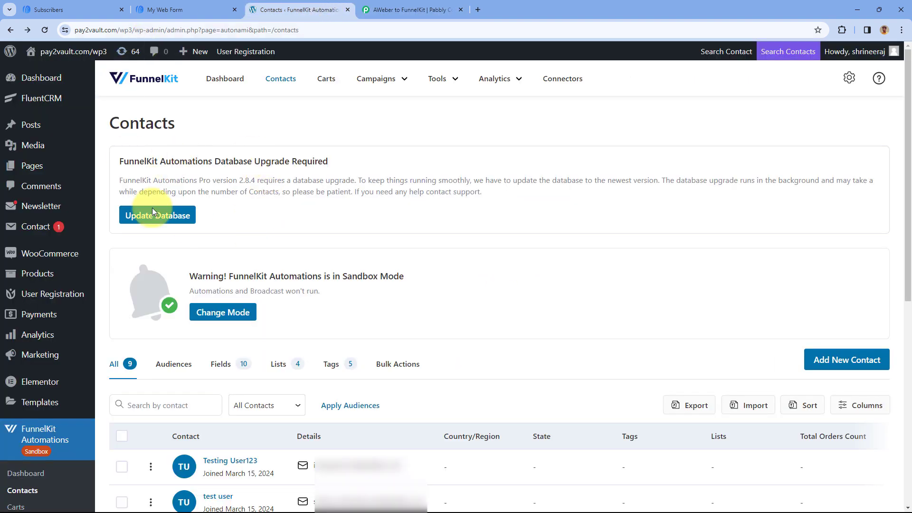
scroll(285, 181, down, 3)
scroll(280, 216, down, 2)
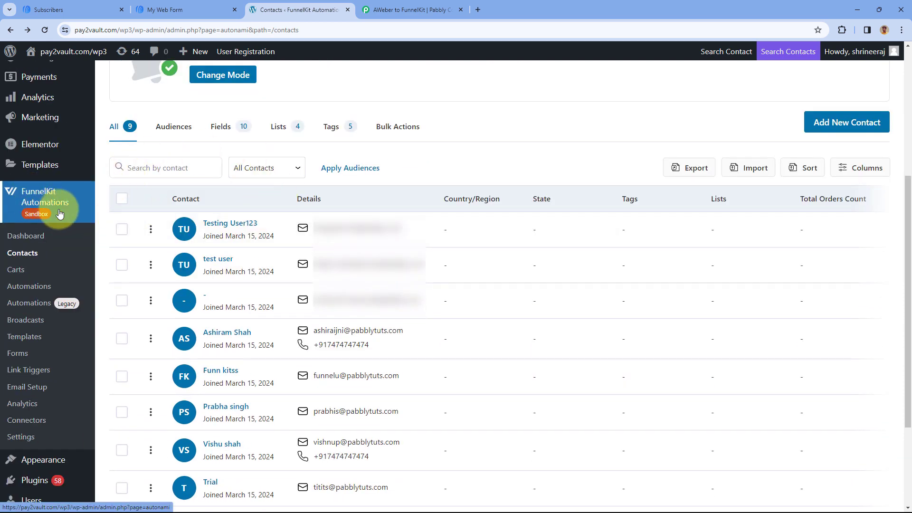
click(26, 440)
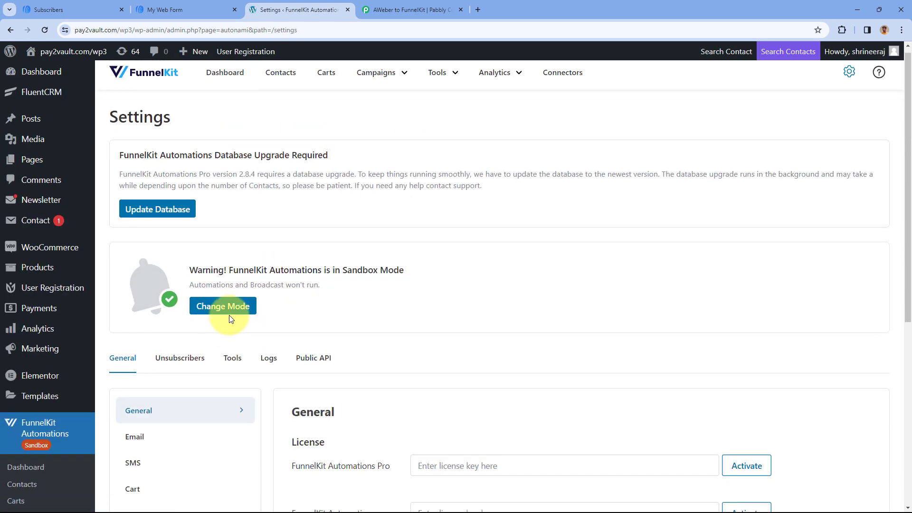
click(310, 139)
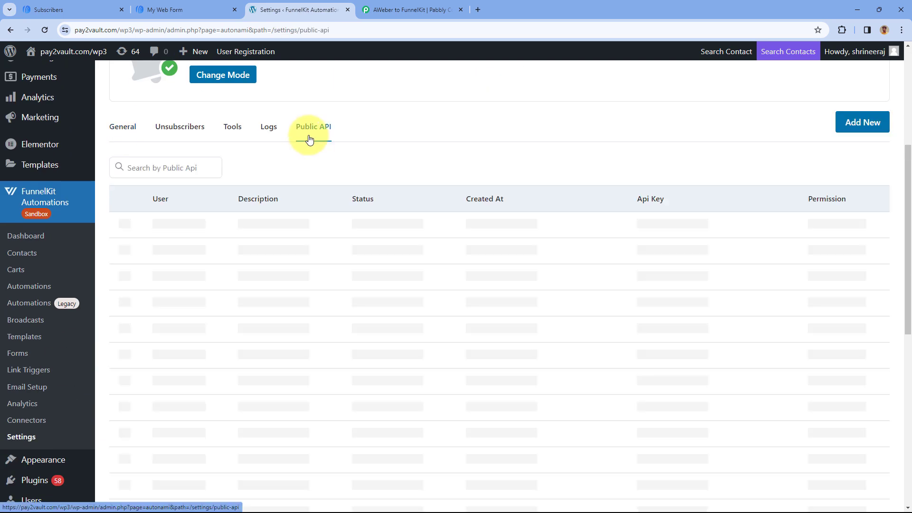
scroll(345, 318, down, 5)
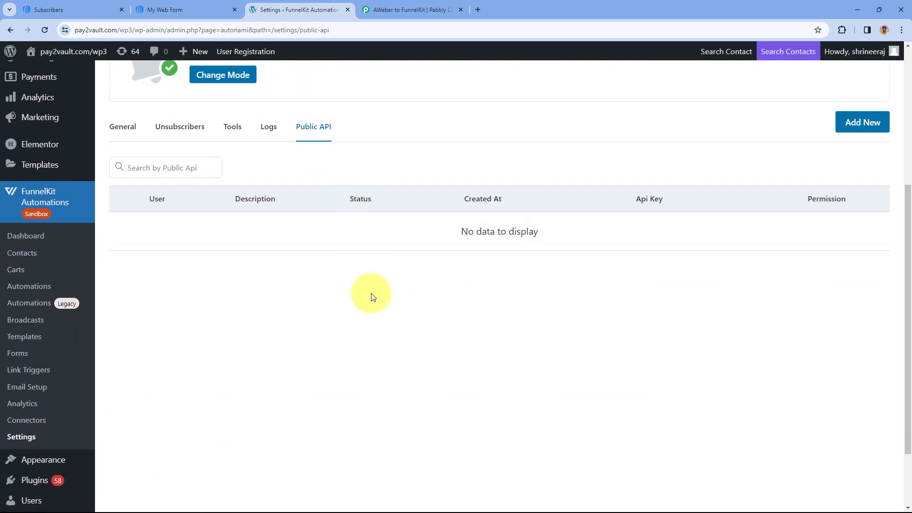
Generate a new public API key with Read / Write permission for the logged-in WordPress user and the description "Pabbly Connect"
click(862, 123)
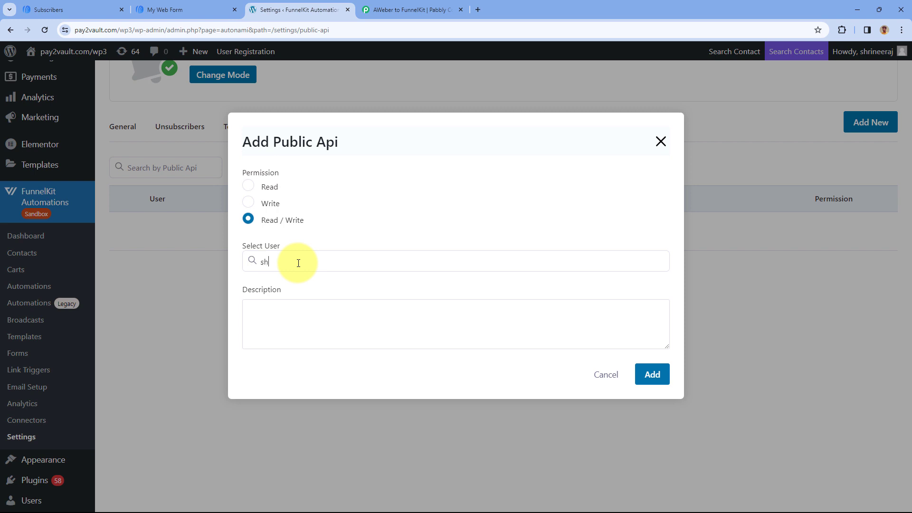
text(ri)
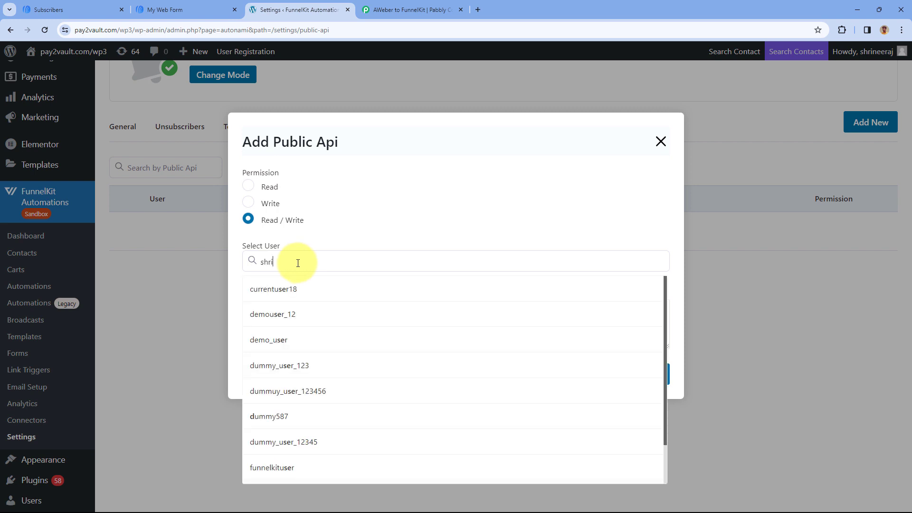
click(274, 313)
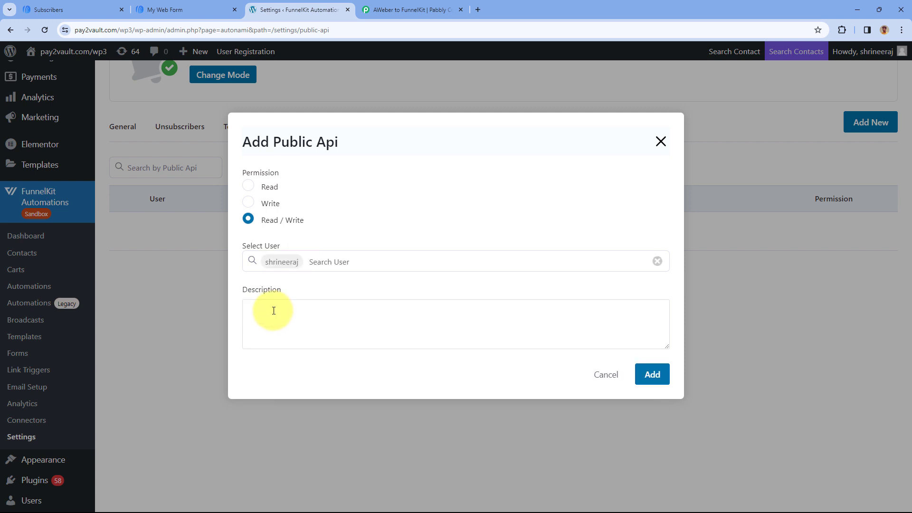
click(299, 313)
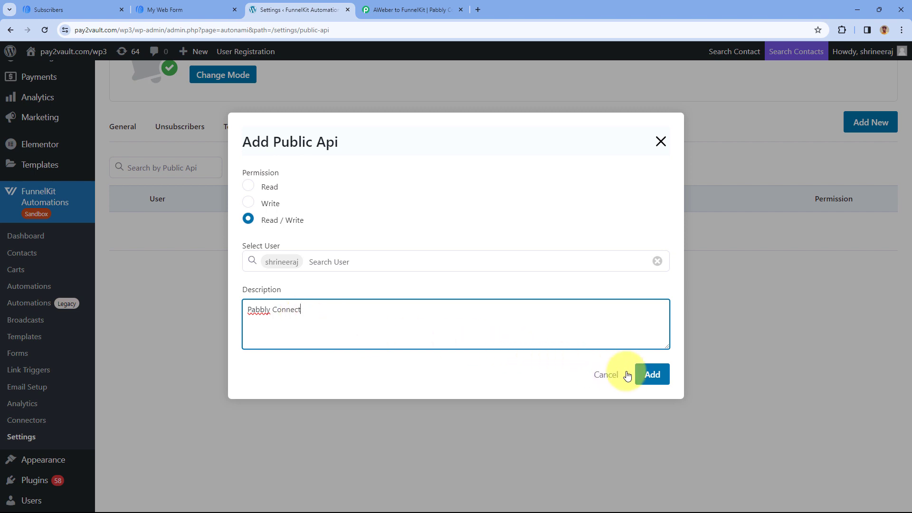
click(643, 376)
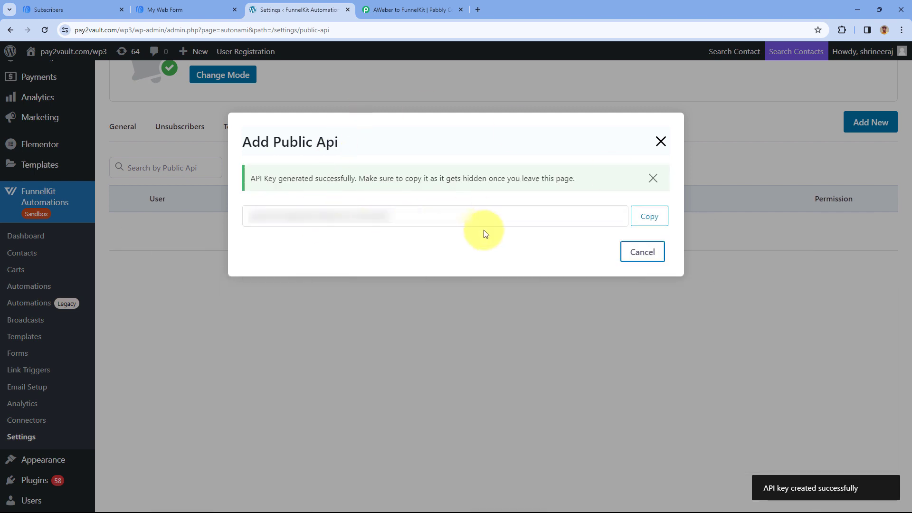
Copy the generated API key and paste it into the API Key field of the new FunnelKit connection in Pabbly Connect
click(657, 222)
click(403, 9)
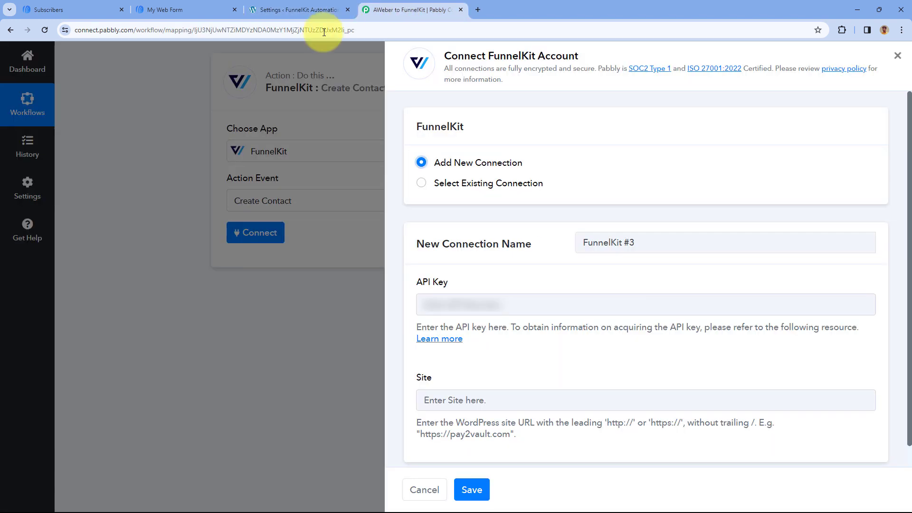
right_click(460, 296)
click(480, 195)
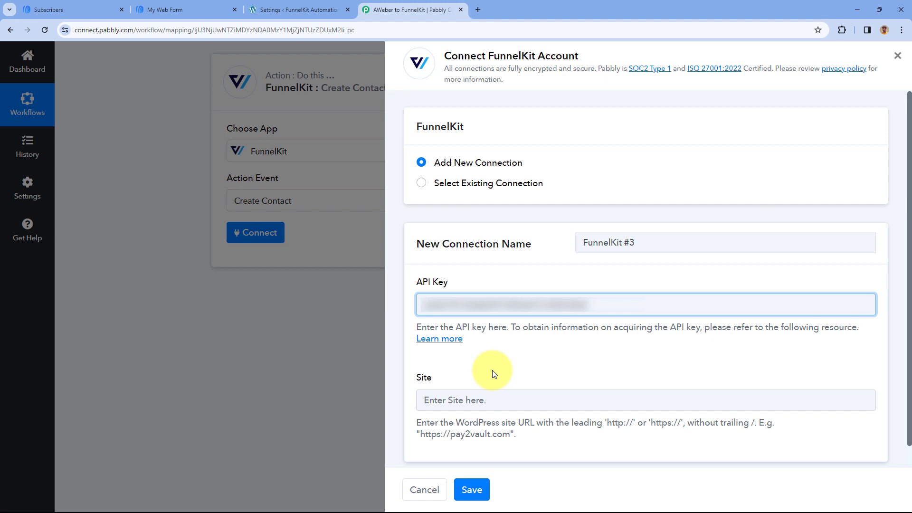
click(290, 5)
click(125, 30)
click(143, 30)
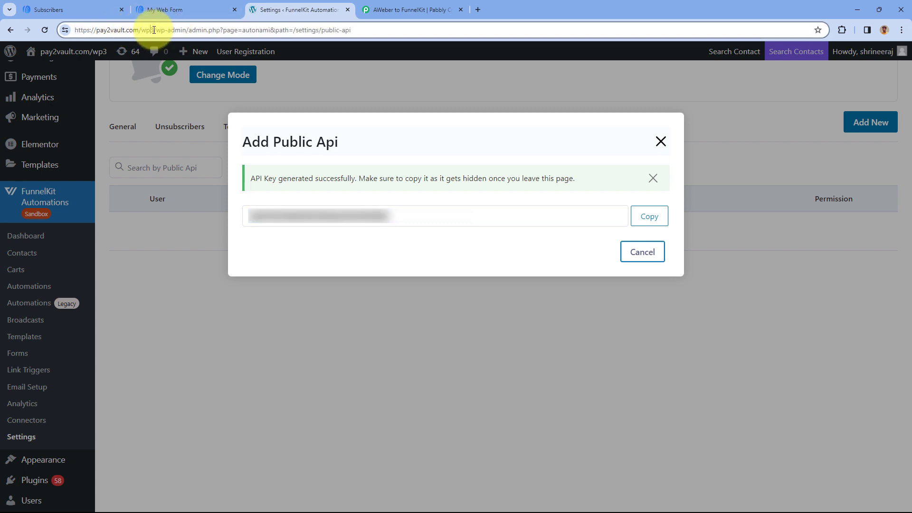
drag(153, 30, 93, 30)
right_click(107, 31)
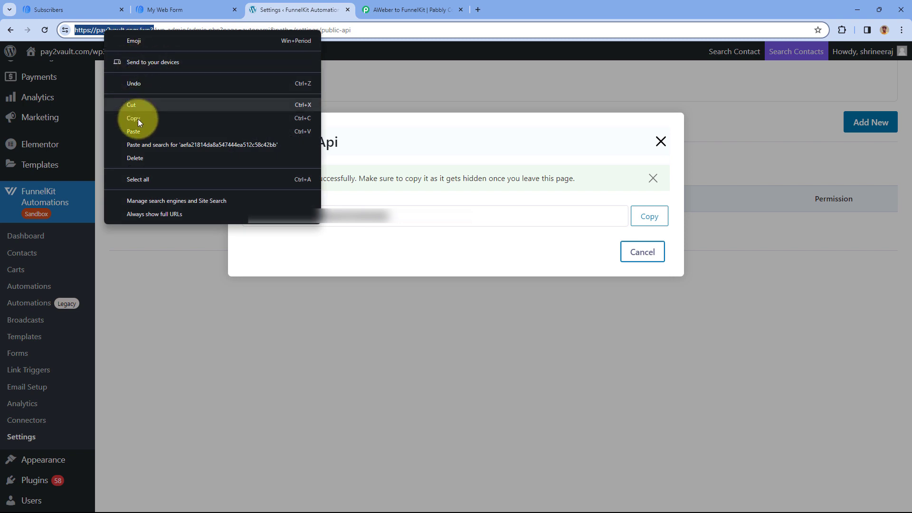
click(138, 118)
click(383, 7)
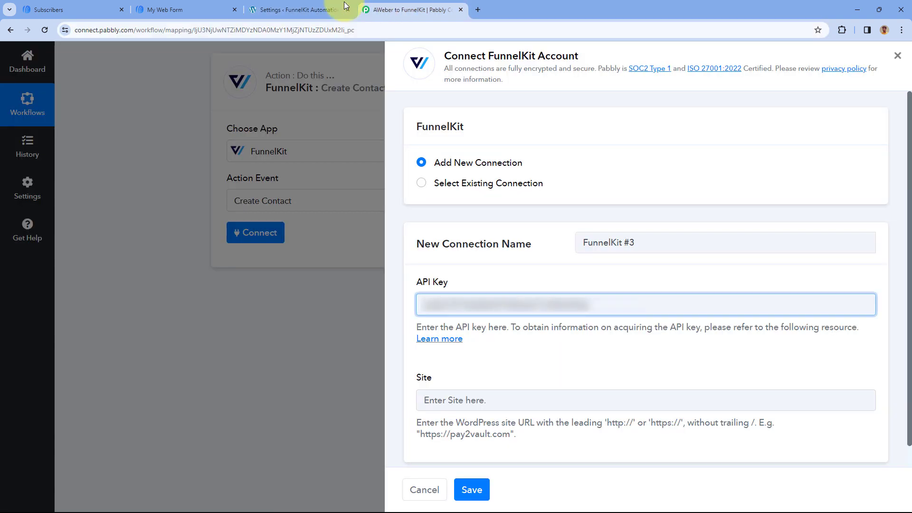
right_click(450, 400)
click(466, 291)
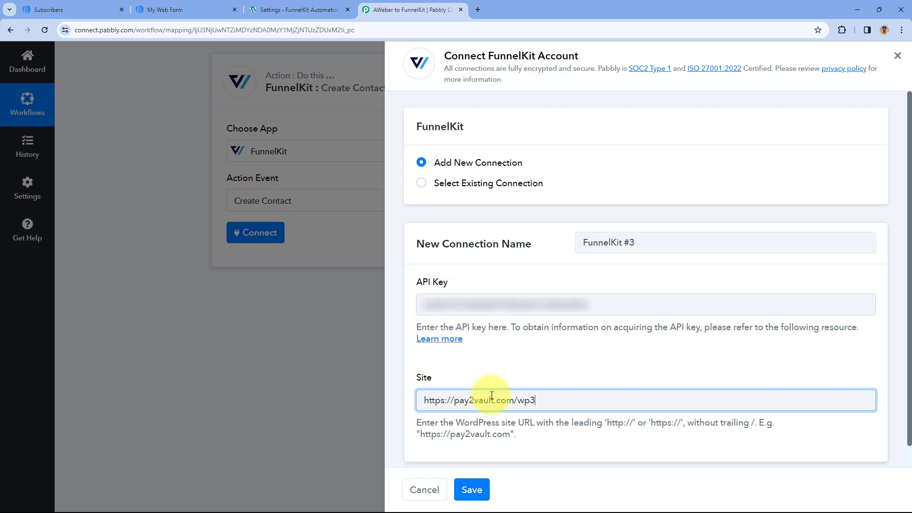
click(485, 491)
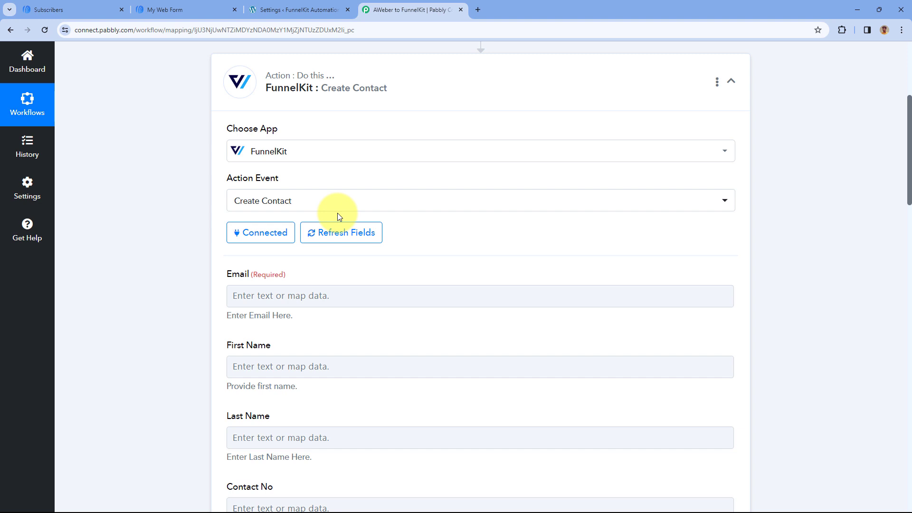
Review the Create Contact fields and compare the email in the AWeber trigger response with the AWeber Subscribers list
scroll(339, 217, down, 2)
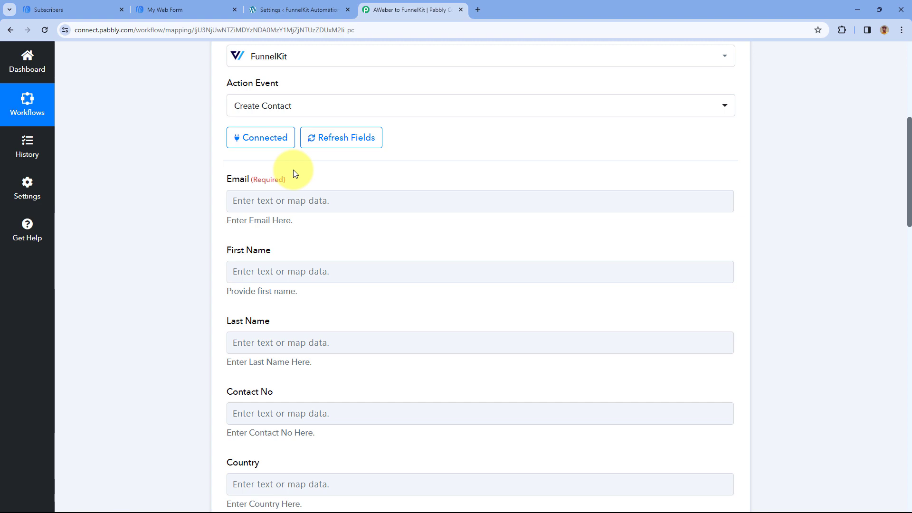
scroll(388, 178, up, 5)
click(421, 127)
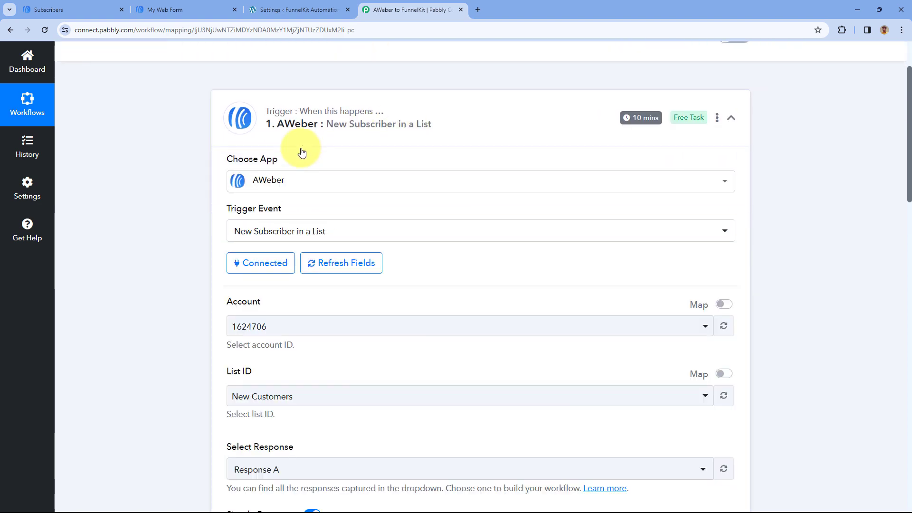
scroll(184, 210, down, 10)
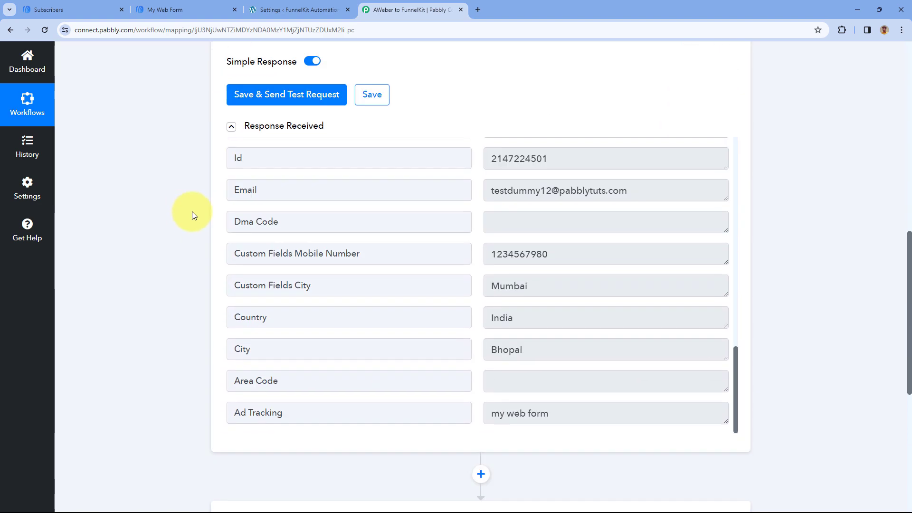
drag(632, 192, 483, 204)
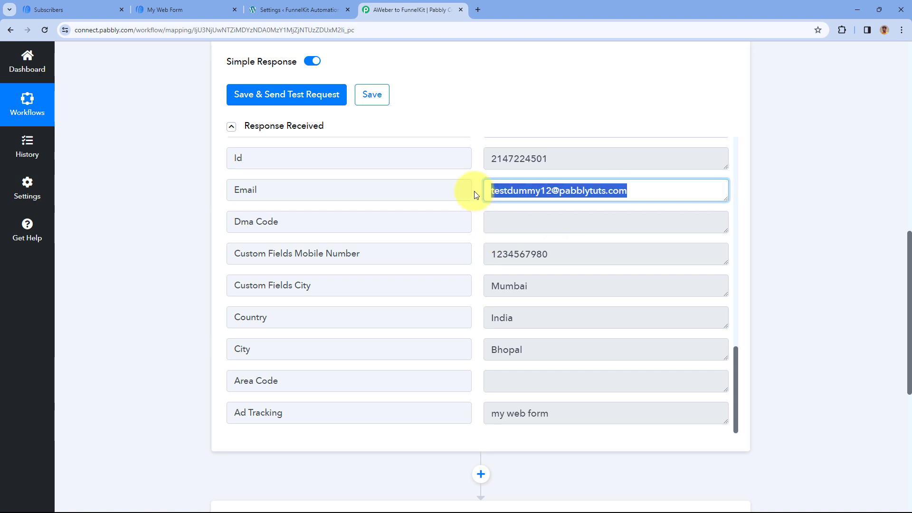
click(473, 194)
click(62, 10)
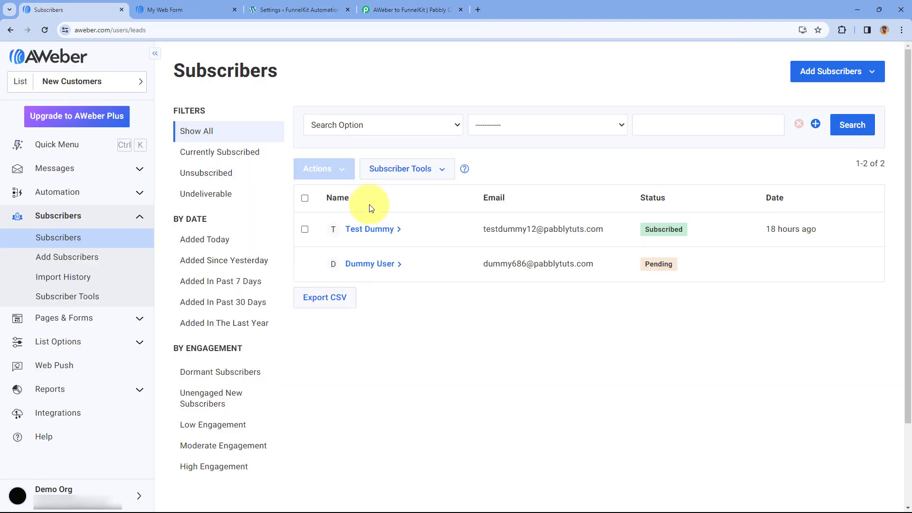
click(391, 7)
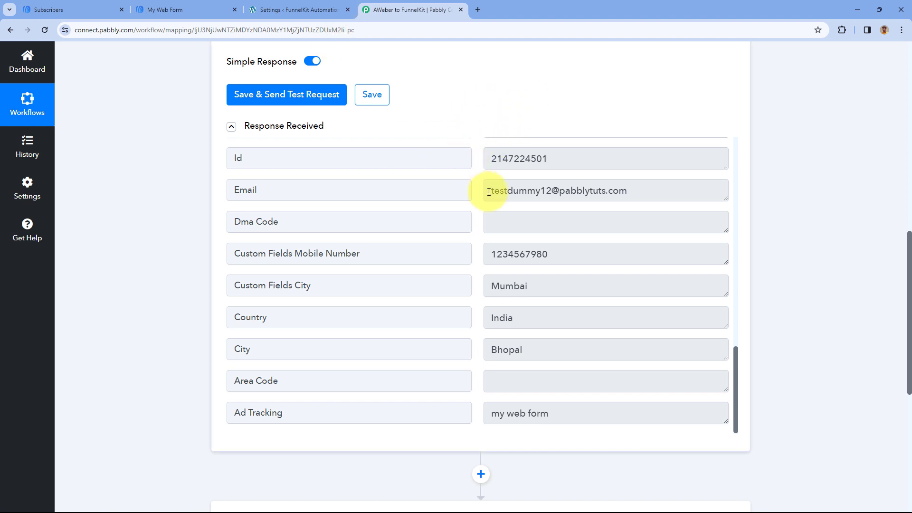
drag(489, 192, 674, 192)
click(673, 193)
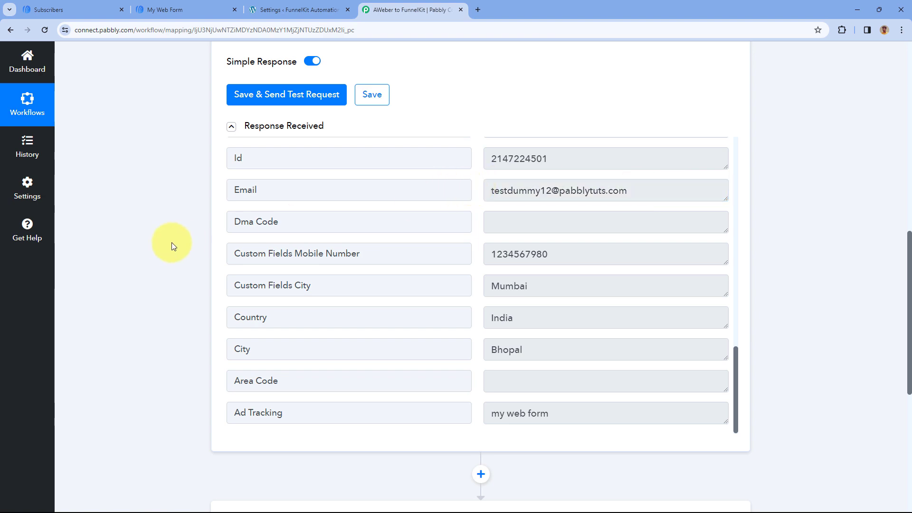
Reopen the FunnelKit Create Contact action and map its Email field to the Email value from the AWeber trigger
scroll(167, 246, down, 5)
click(431, 297)
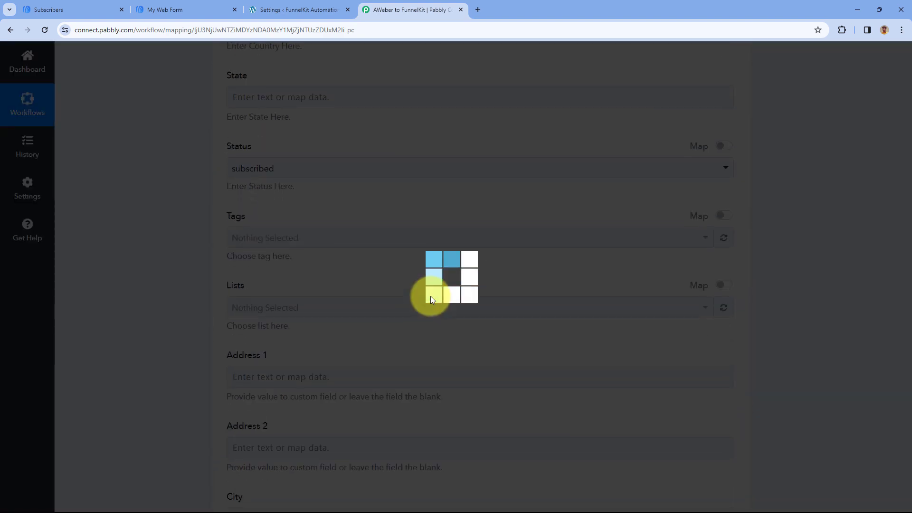
scroll(420, 290, down, 2)
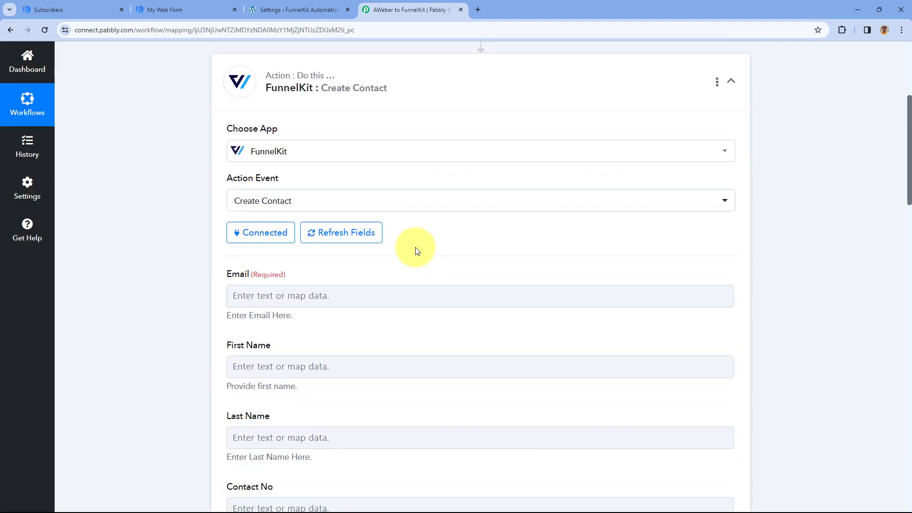
scroll(416, 247, down, 1)
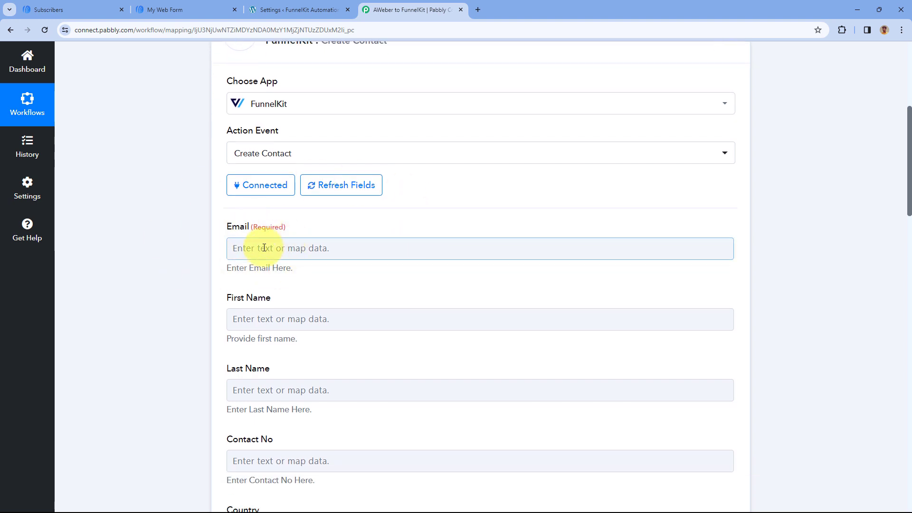
click(247, 249)
scroll(212, 222, down, 2)
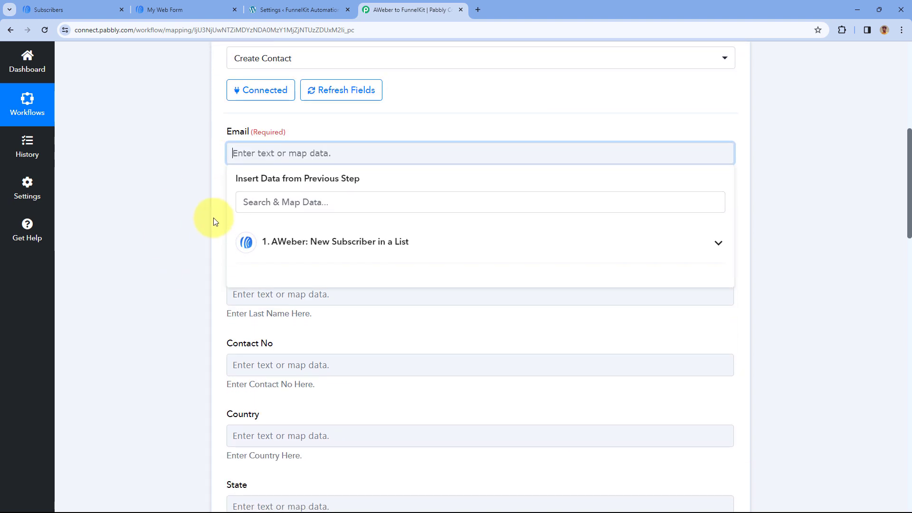
click(341, 244)
scroll(318, 275, down, 1)
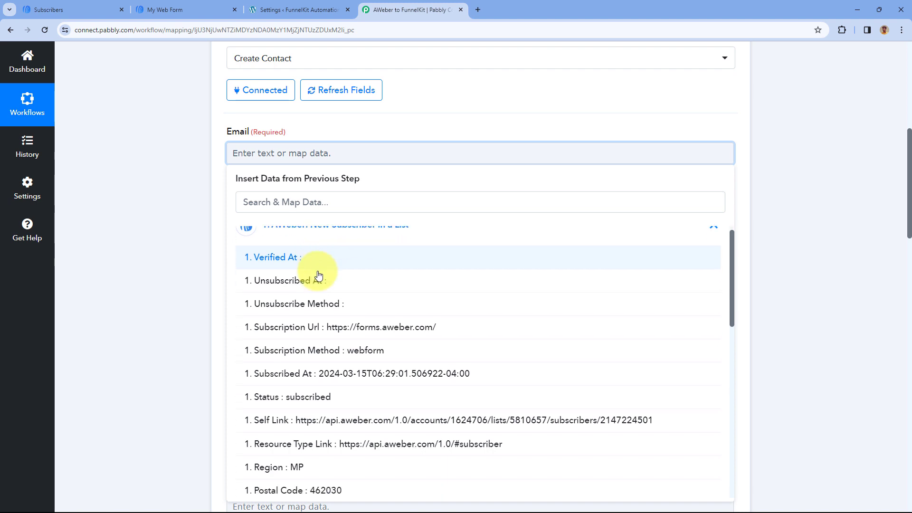
scroll(319, 275, down, 6)
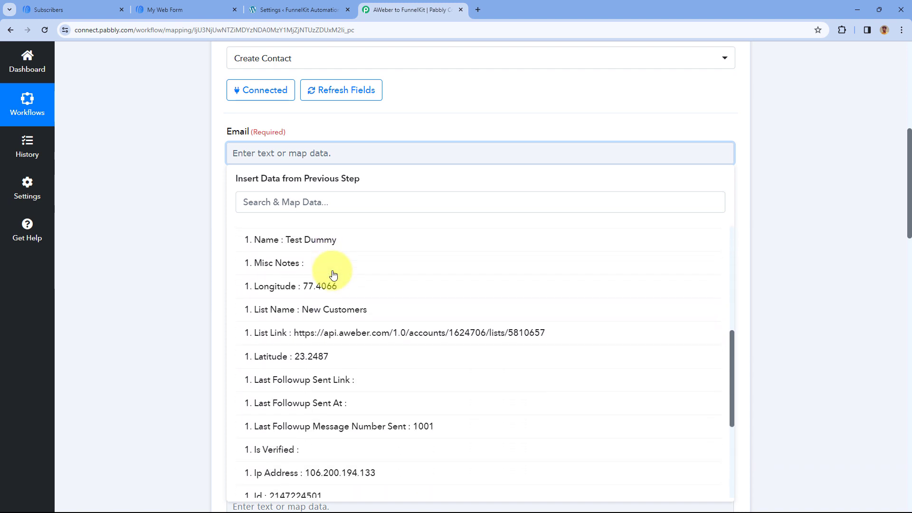
scroll(328, 271, down, 4)
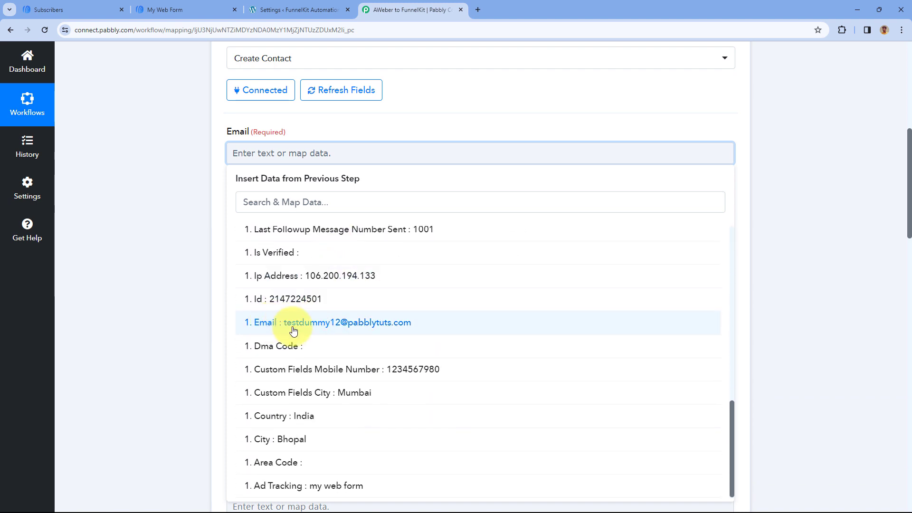
click(293, 326)
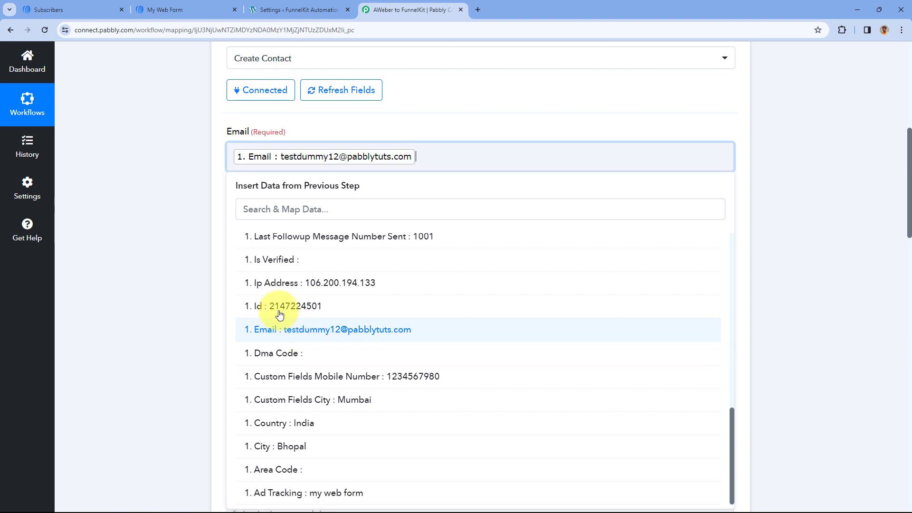
click(193, 172)
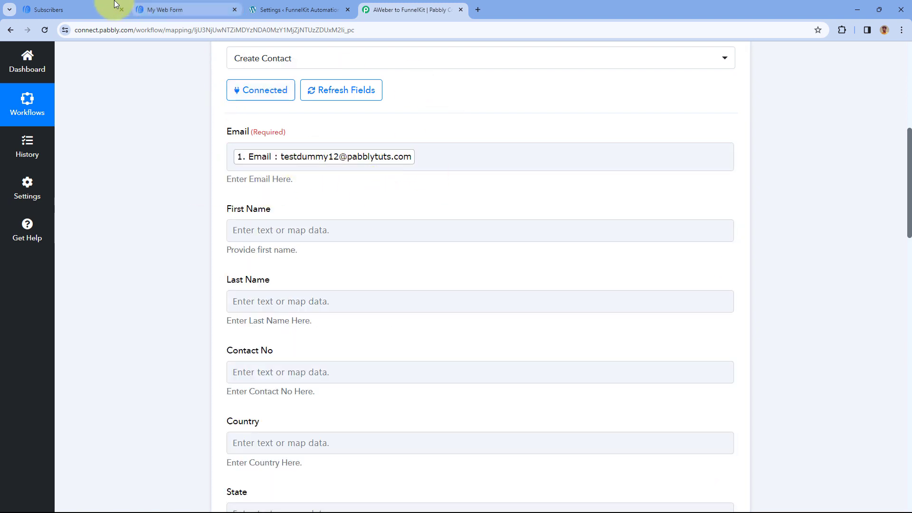
Close the Add Public Api dialog on the WordPress site and return to the Pabbly Connect workflow
click(90, 5)
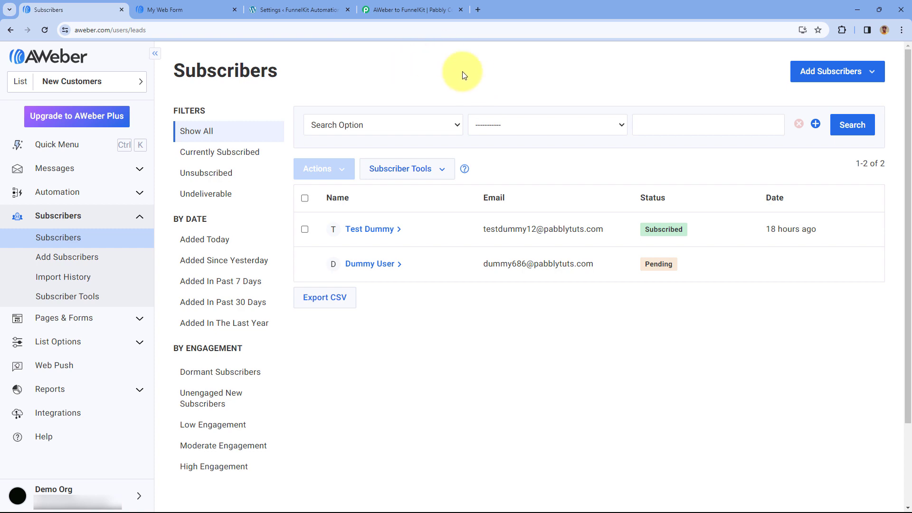
click(309, 8)
click(449, 97)
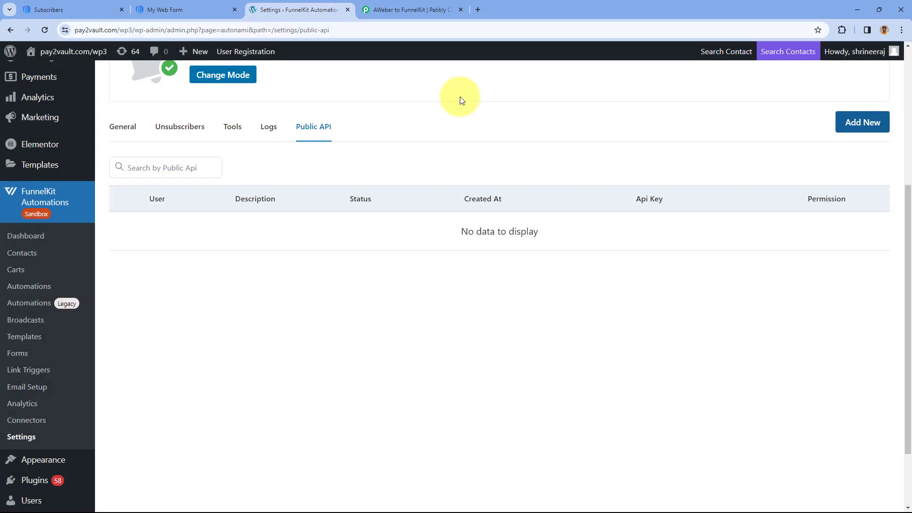
click(387, 7)
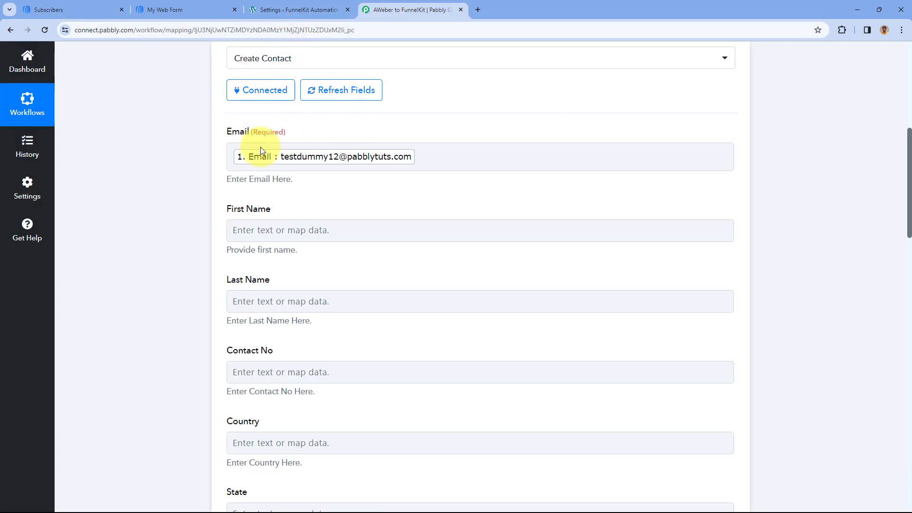
Examine how the subscriber's first and last name arrive in the Name field of the AWeber trigger response
scroll(328, 133, down, 2)
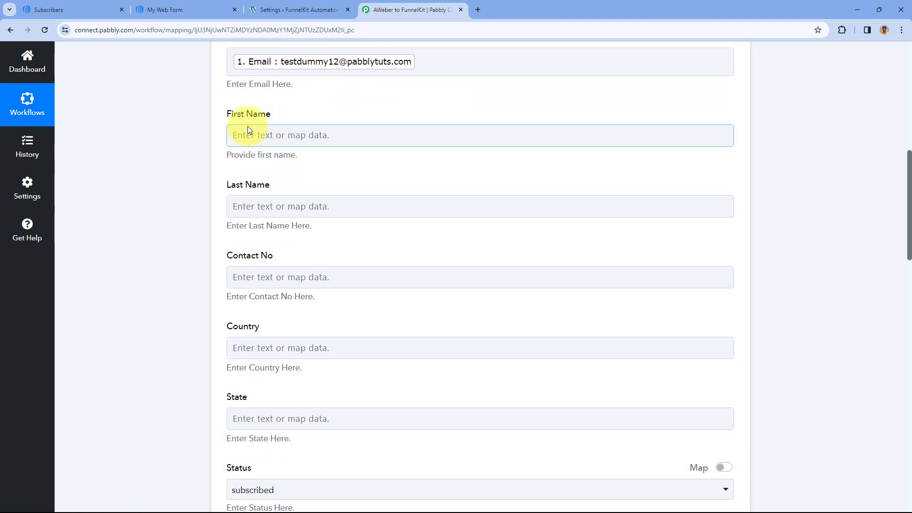
scroll(383, 193, up, 5)
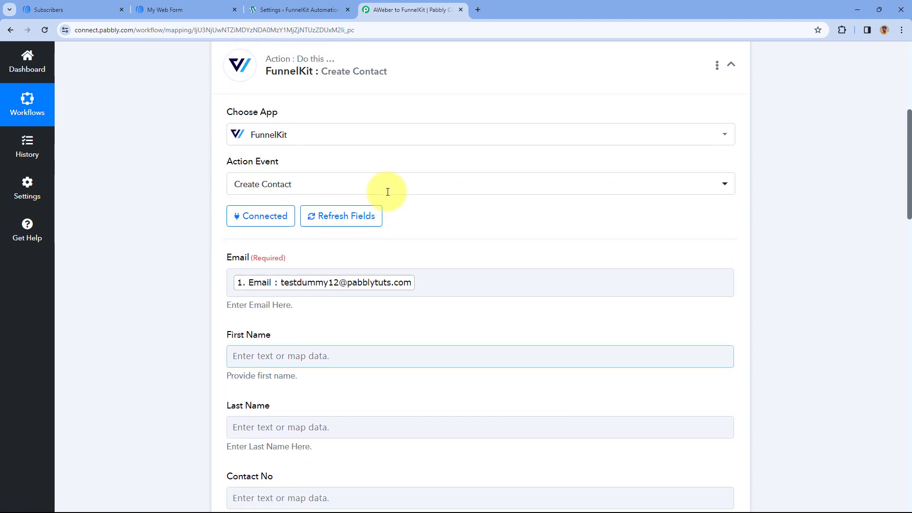
scroll(387, 192, up, 3)
click(393, 126)
scroll(172, 230, down, 5)
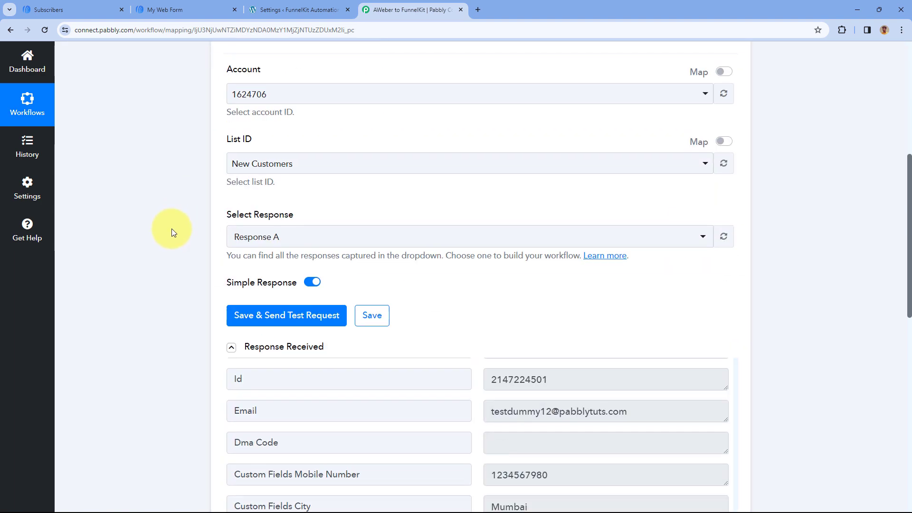
scroll(172, 231, down, 5)
scroll(486, 245, up, 12)
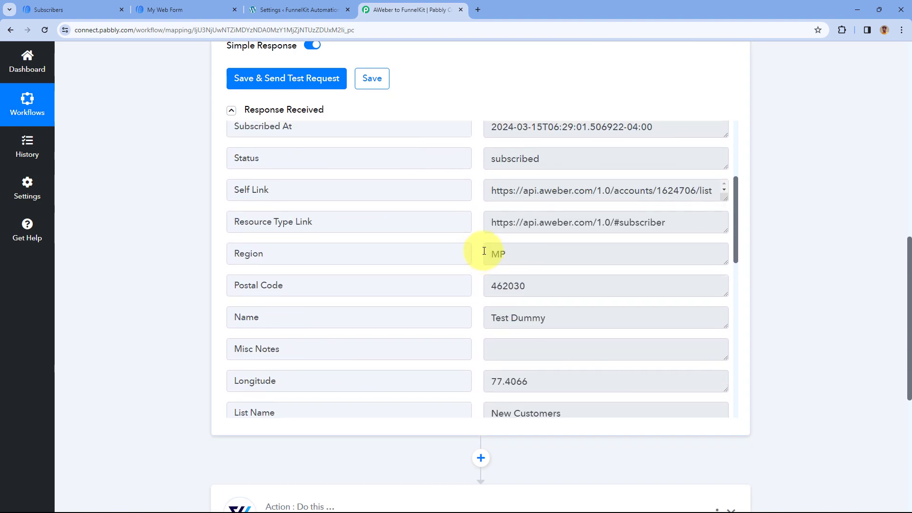
scroll(483, 249, down, 2)
drag(570, 267, 475, 267)
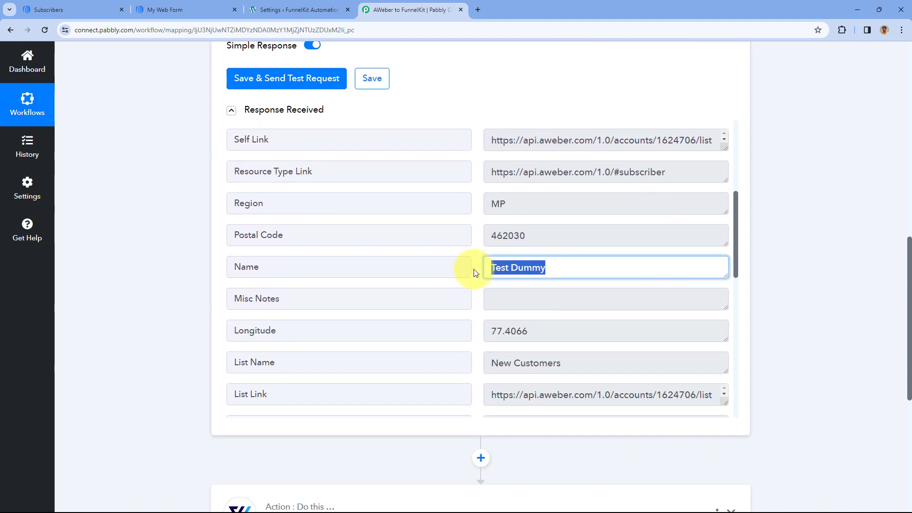
click(60, 5)
click(389, 9)
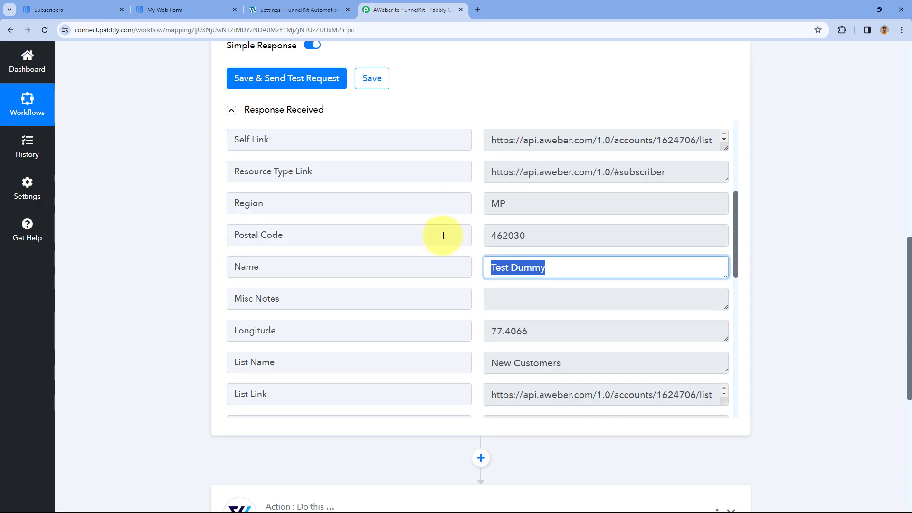
click(478, 243)
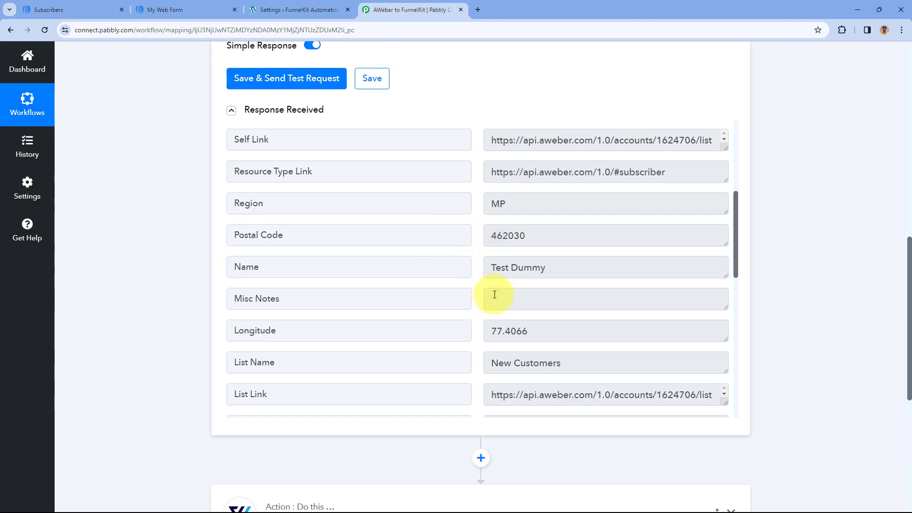
drag(492, 271, 549, 270)
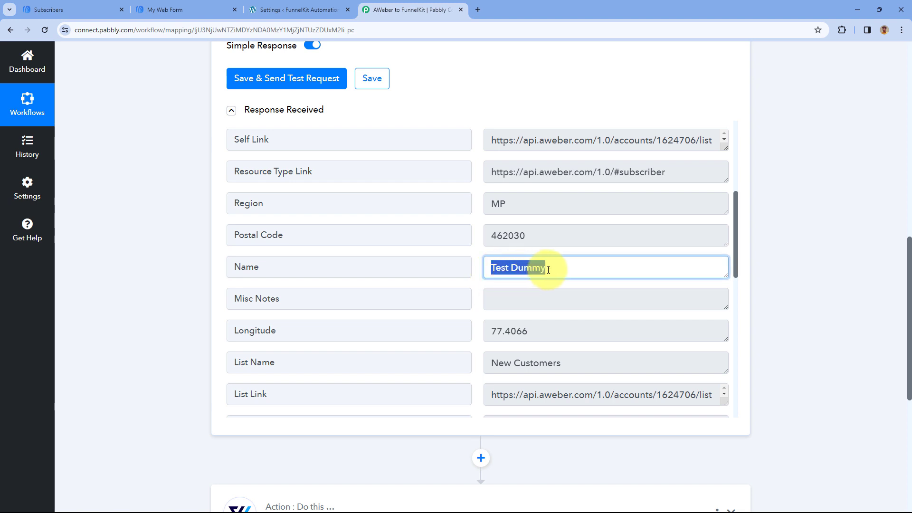
double_click(502, 269)
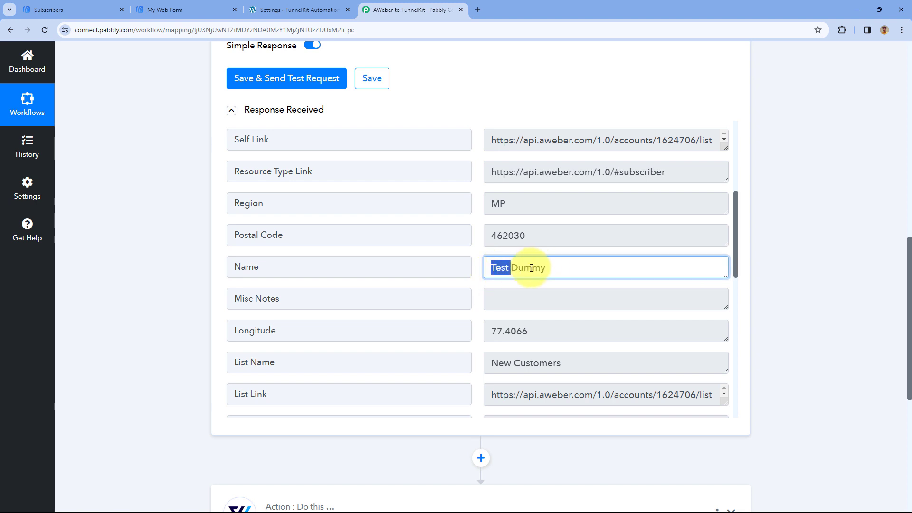
Add an action step between the AWeber trigger and FunnelKit, using Text Formatter by Pabbly as its app
click(477, 252)
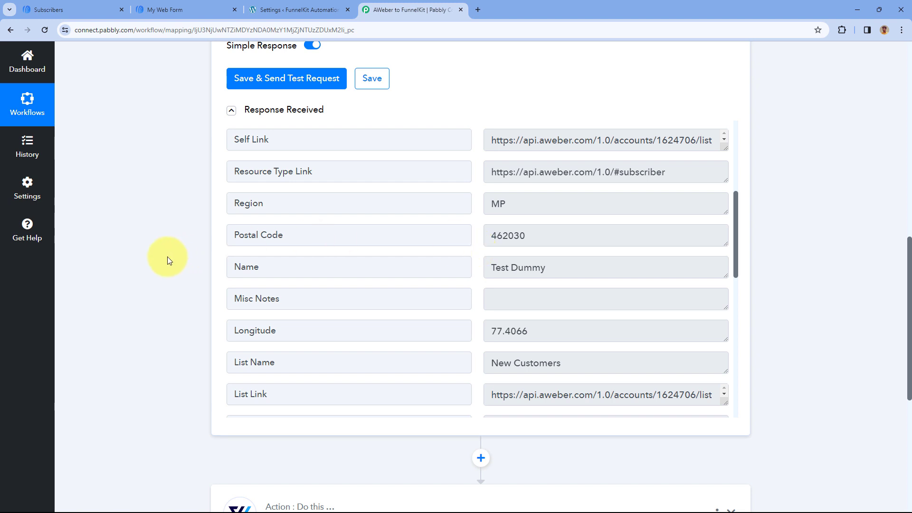
scroll(165, 261, down, 6)
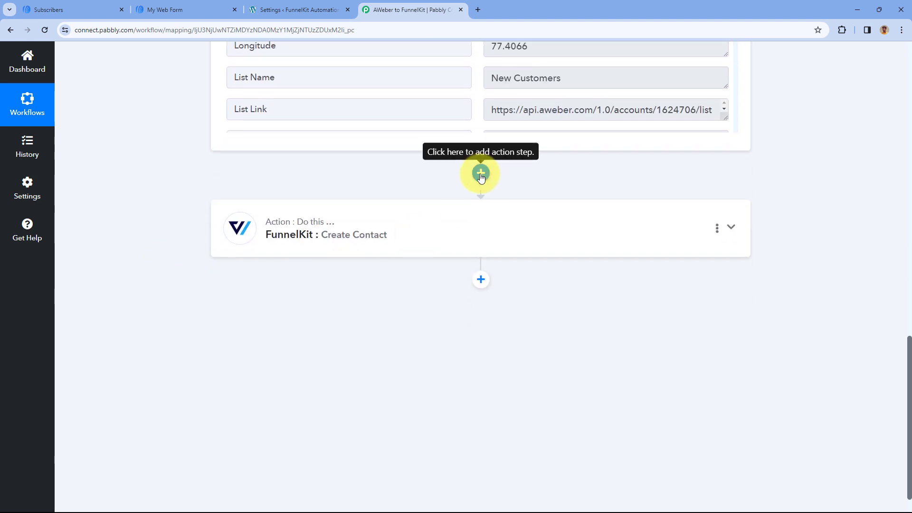
click(481, 174)
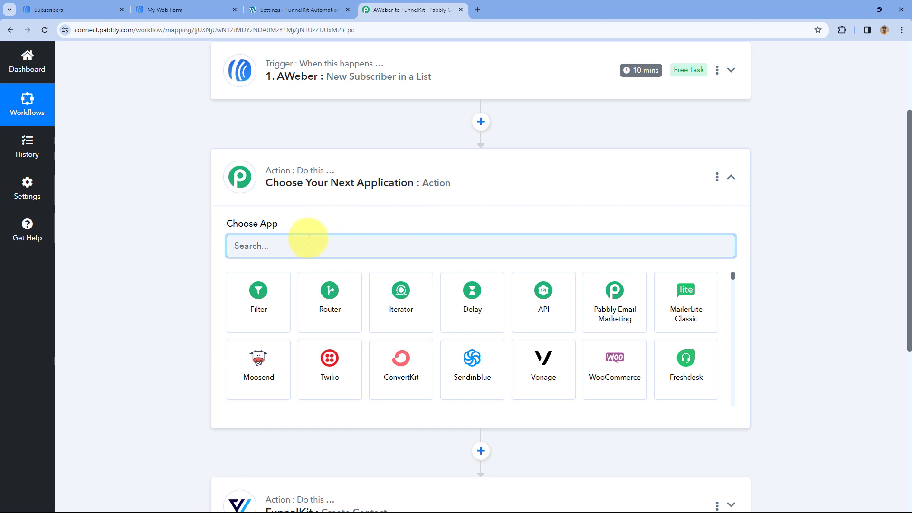
text(Text)
click(475, 295)
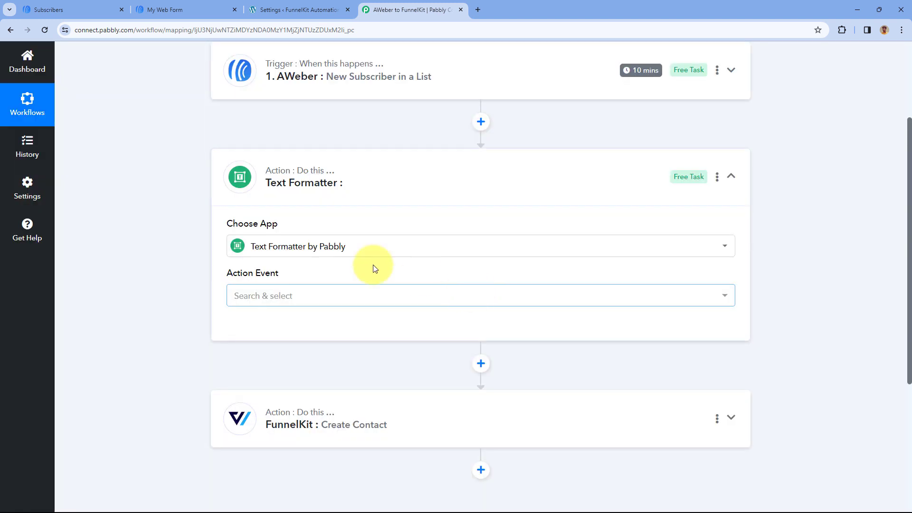
Set the Text Formatter's action event to Split Text and connect it
scroll(285, 259, down, 1)
scroll(331, 209, down, 2)
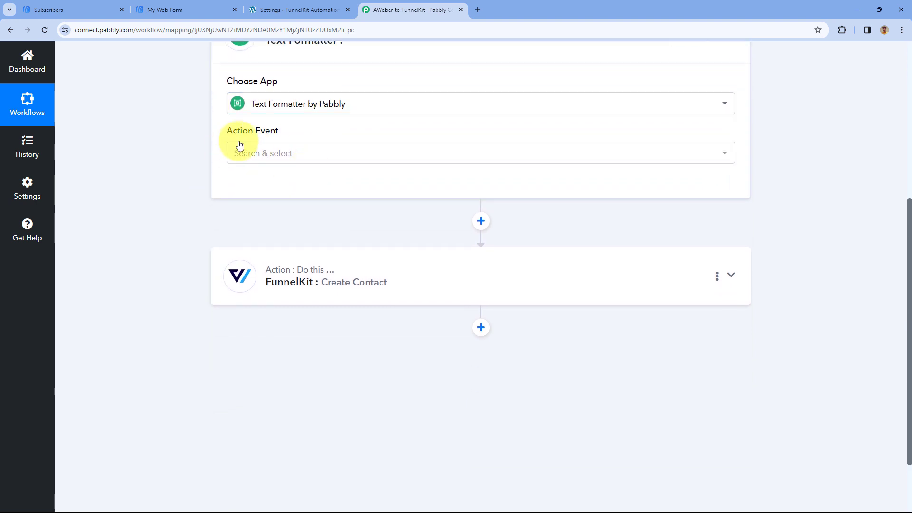
click(320, 154)
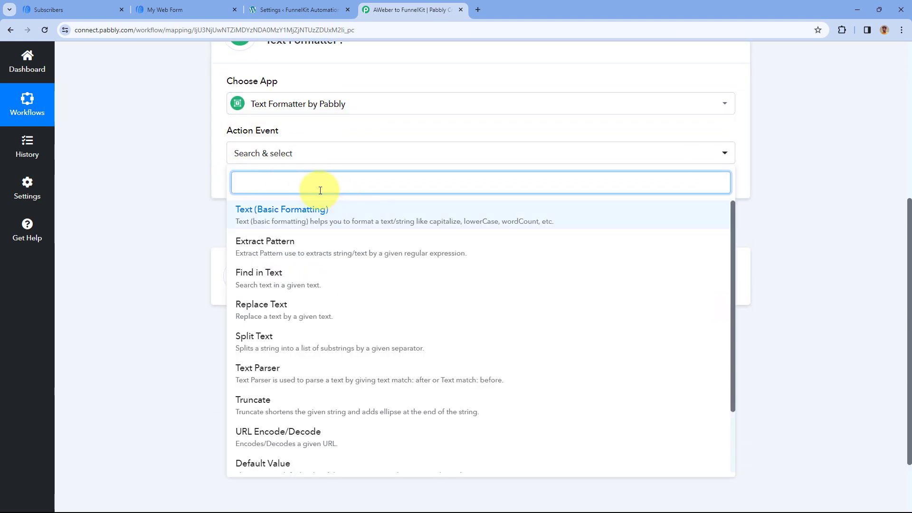
click(272, 341)
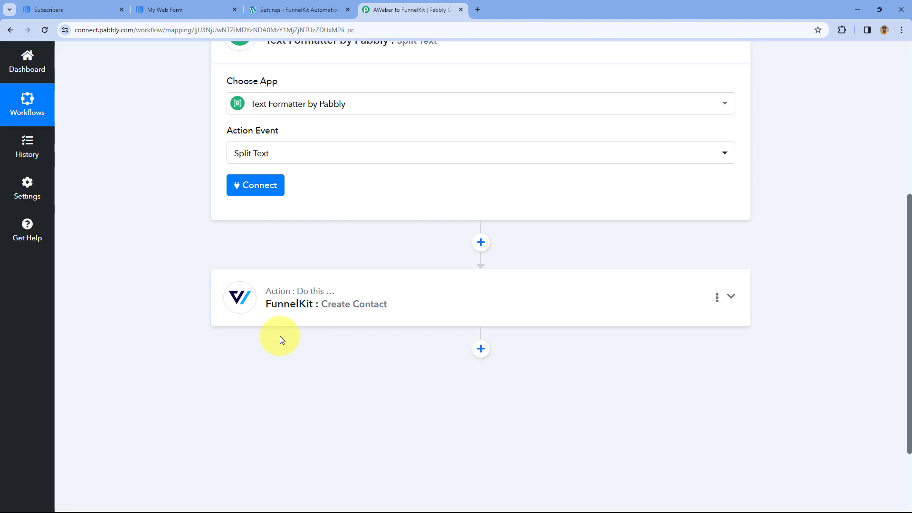
click(247, 188)
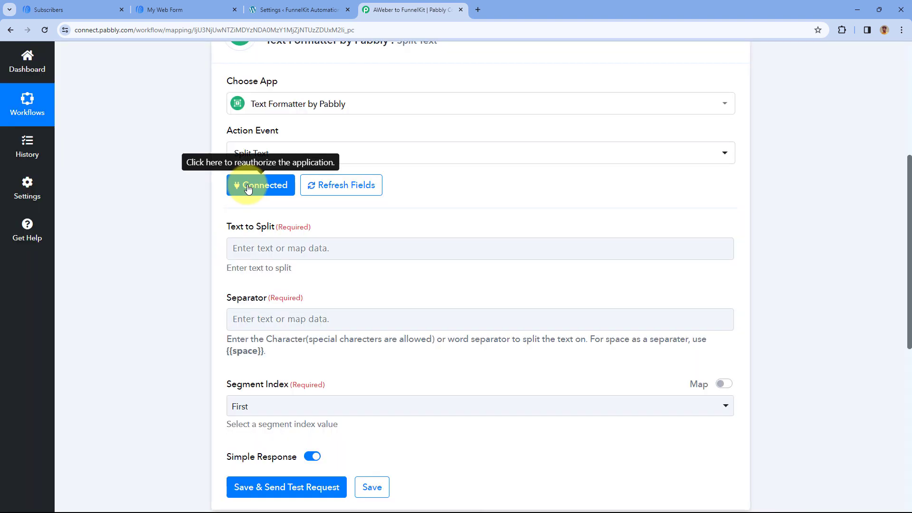
Check the Name value in the AWeber trigger's received response
scroll(319, 215, up, 1)
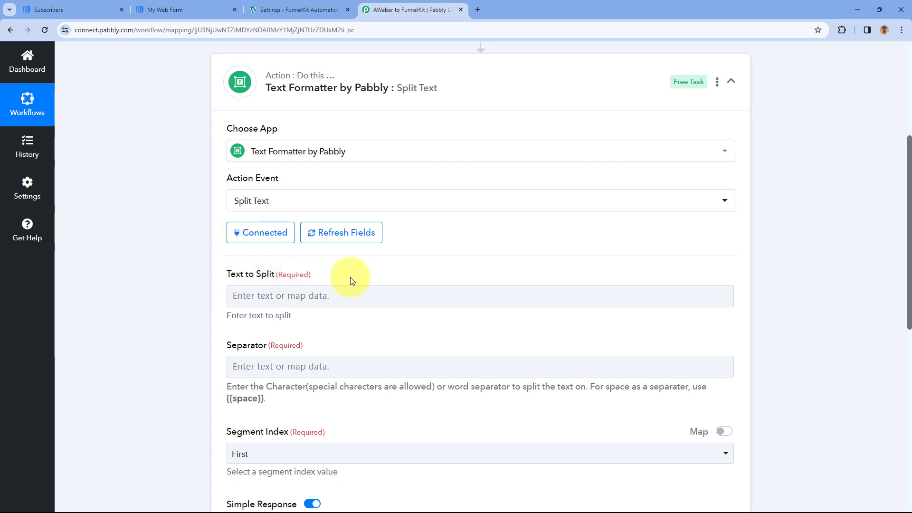
scroll(409, 157, up, 3)
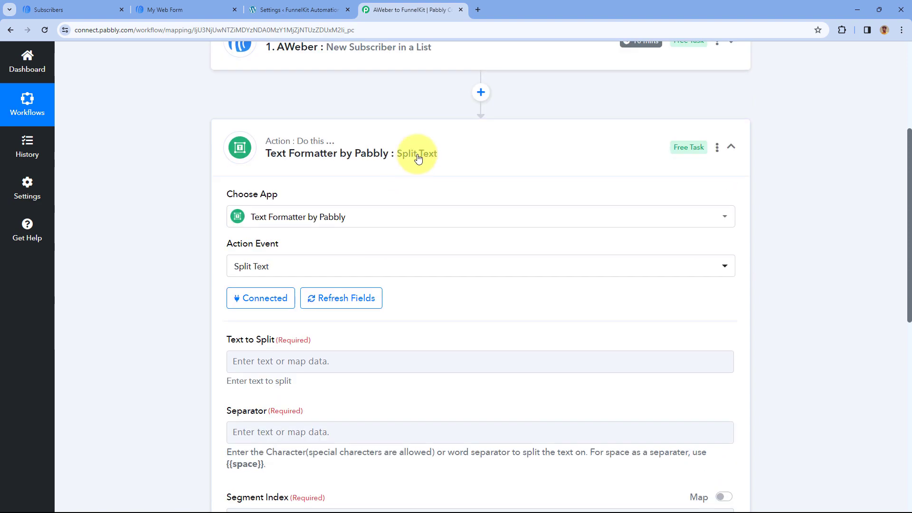
click(437, 77)
scroll(157, 242, down, 8)
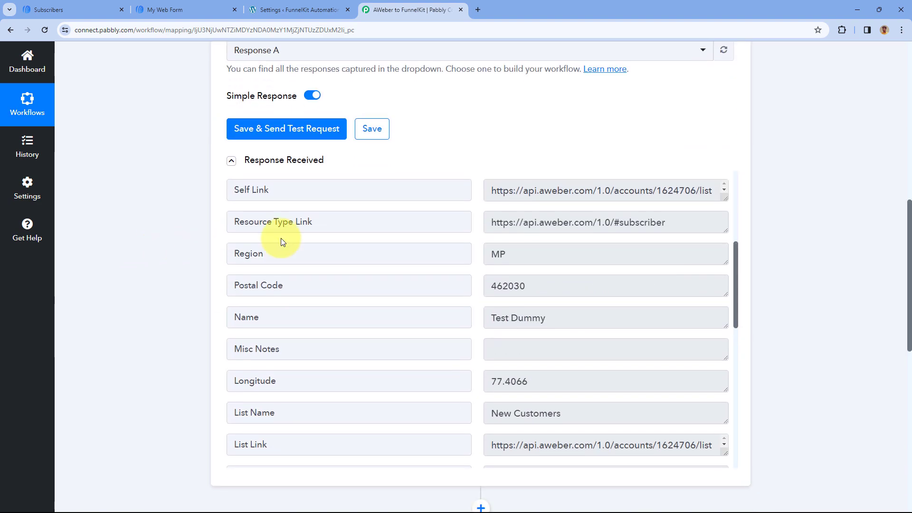
drag(562, 316, 465, 320)
click(477, 298)
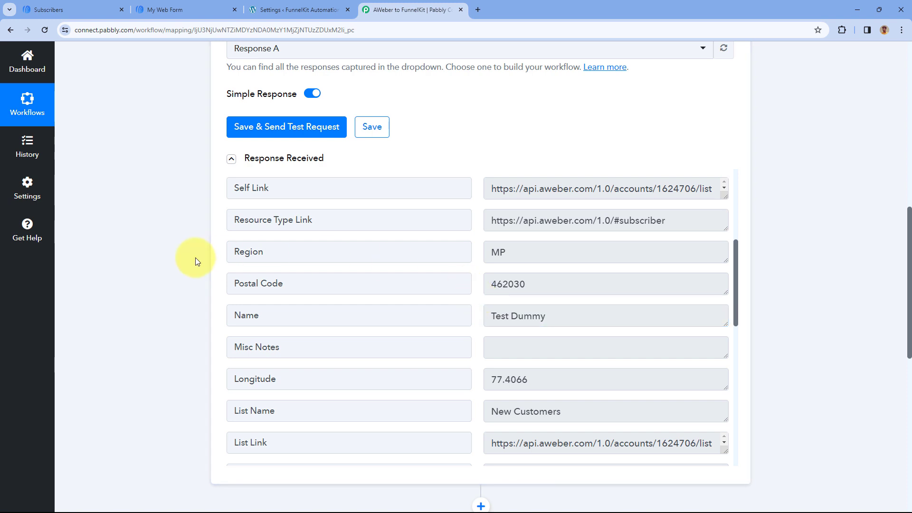
scroll(196, 257, down, 6)
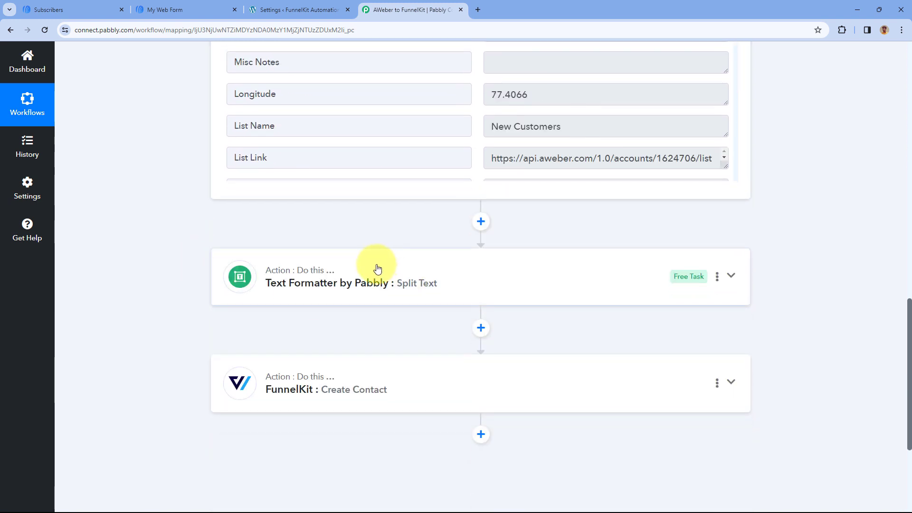
Reopen the Text Formatter action and map its Text to Split field to the Name value from the AWeber trigger
click(378, 269)
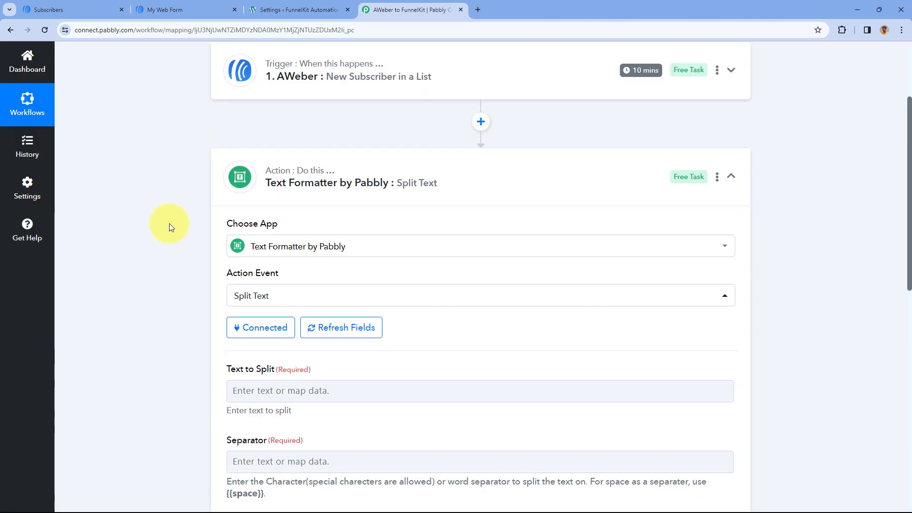
scroll(186, 259, down, 4)
click(236, 199)
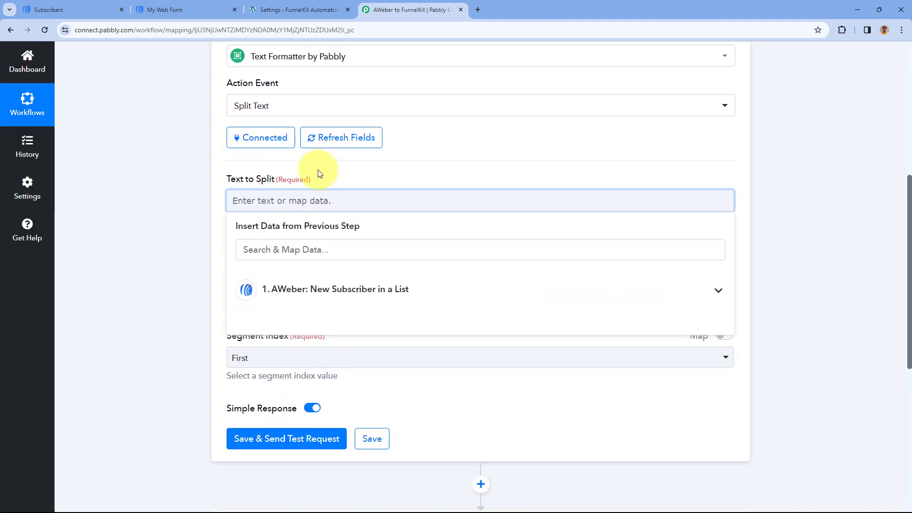
click(334, 287)
scroll(358, 261, down, 4)
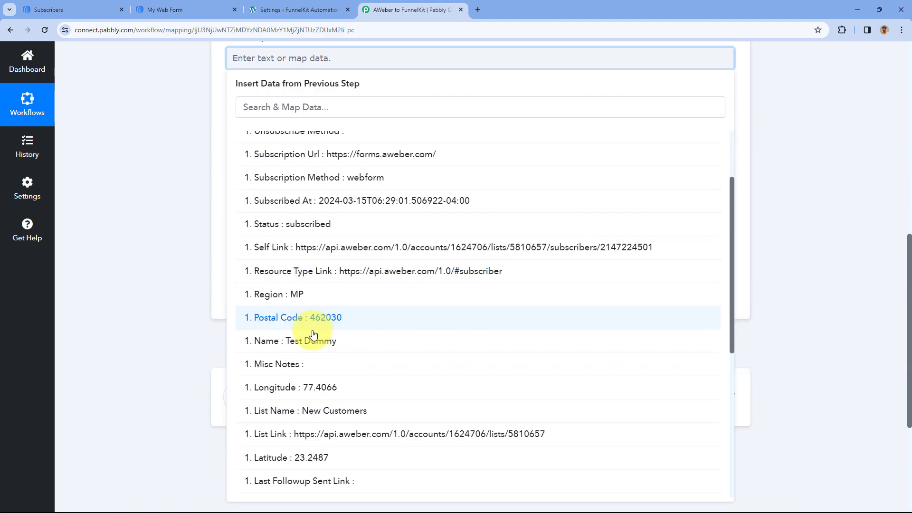
click(308, 340)
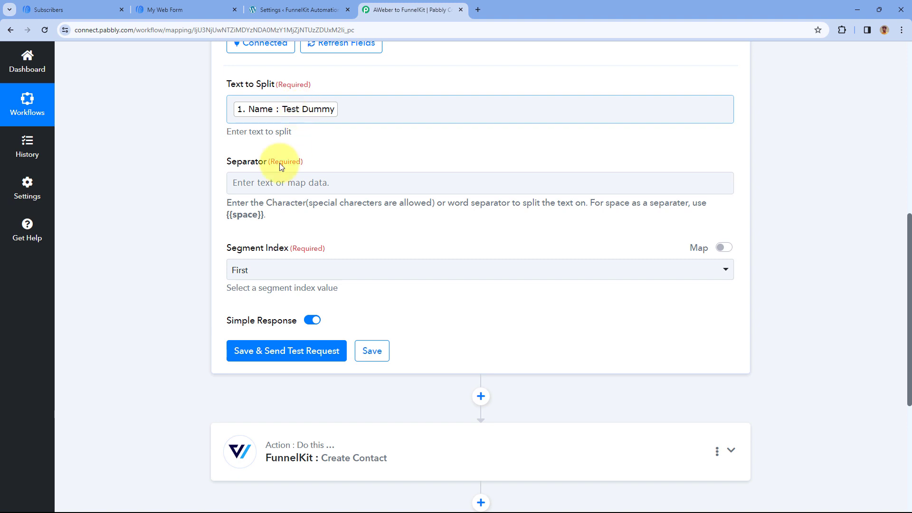
Set the Separator of the Split Text action to {{space}}
drag(226, 214, 262, 215)
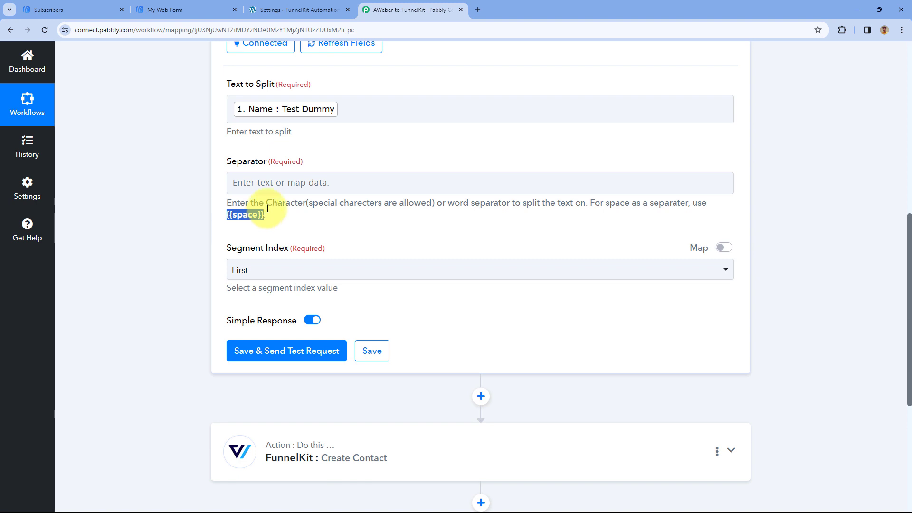
click(266, 182)
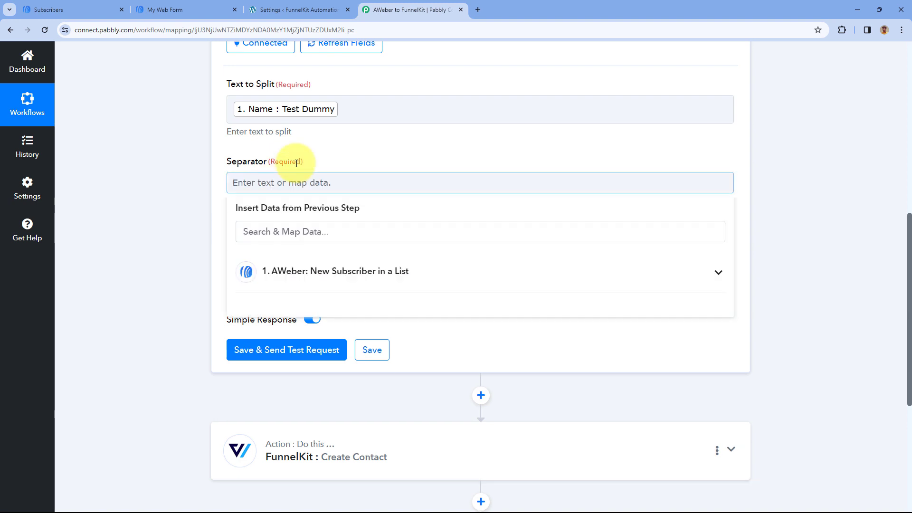
click(327, 157)
Set the Segment Index to All, send the Split Text test request, and check the separated name parts
scroll(266, 214, down, 1)
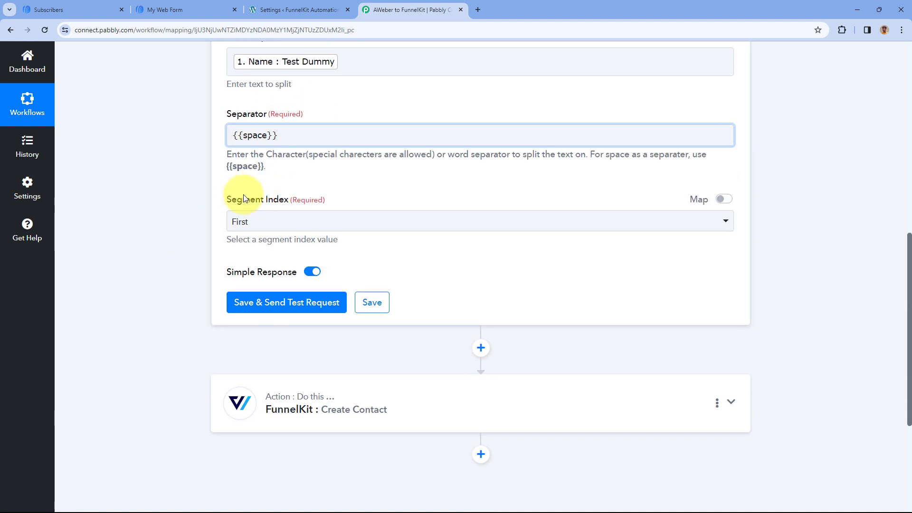
click(326, 220)
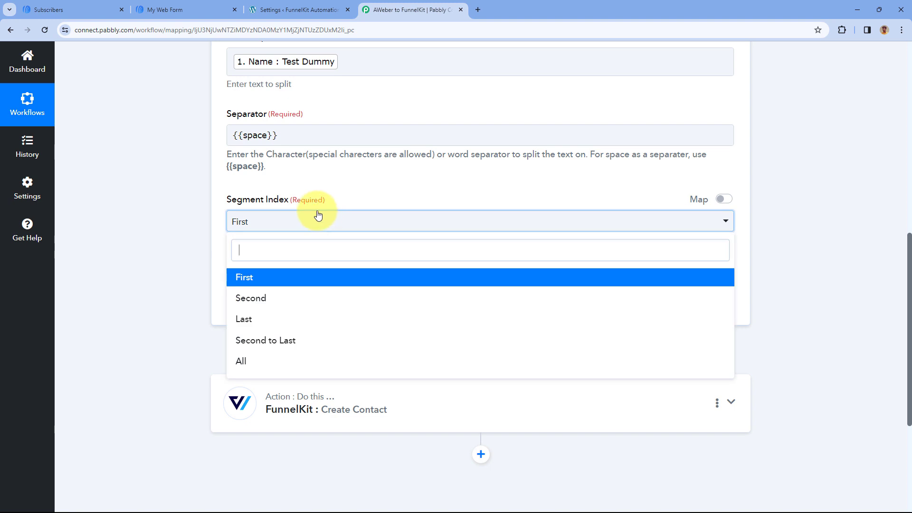
click(244, 362)
click(309, 302)
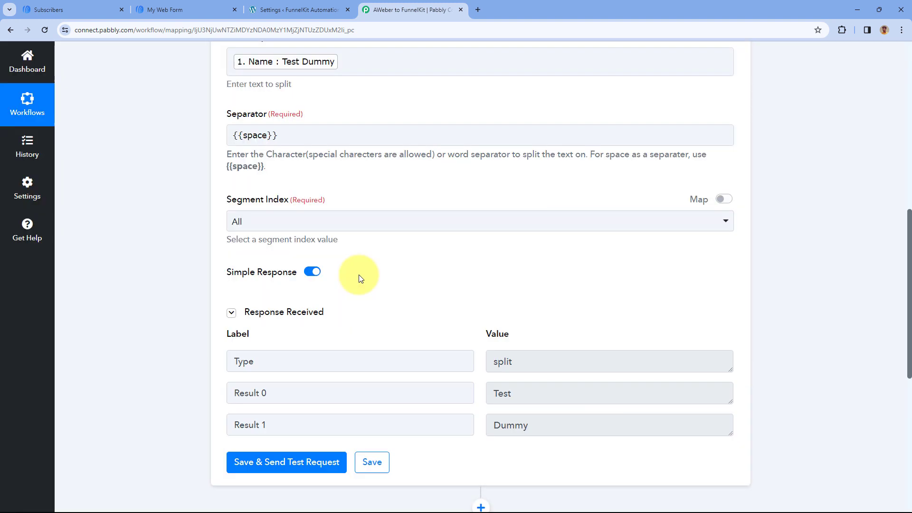
scroll(358, 274, down, 3)
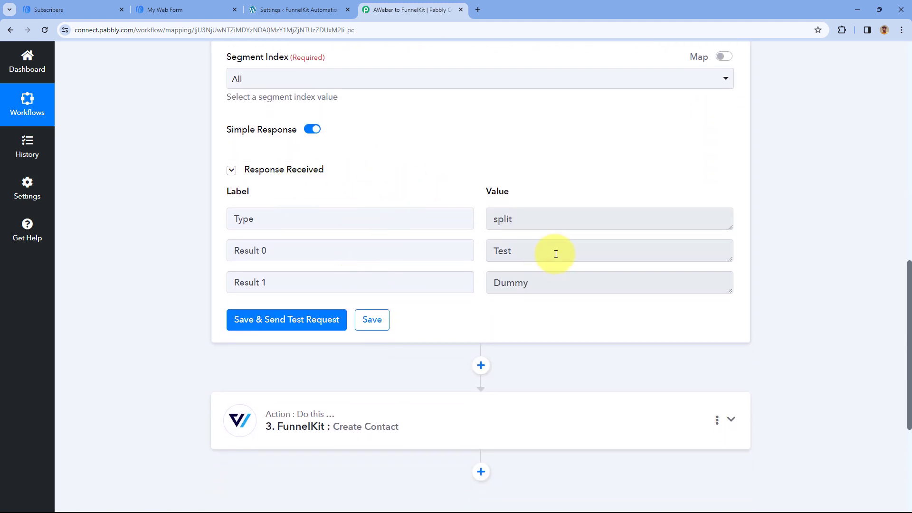
drag(556, 255, 465, 251)
drag(528, 282, 477, 250)
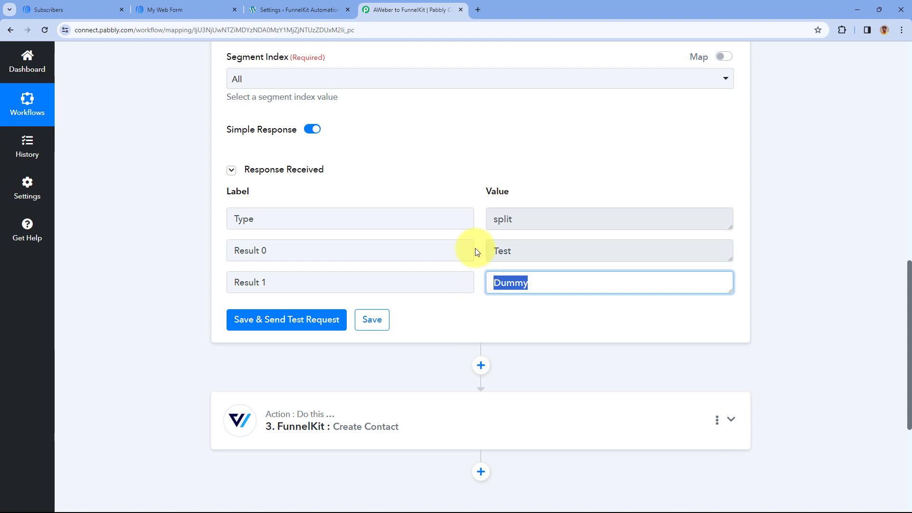
click(480, 250)
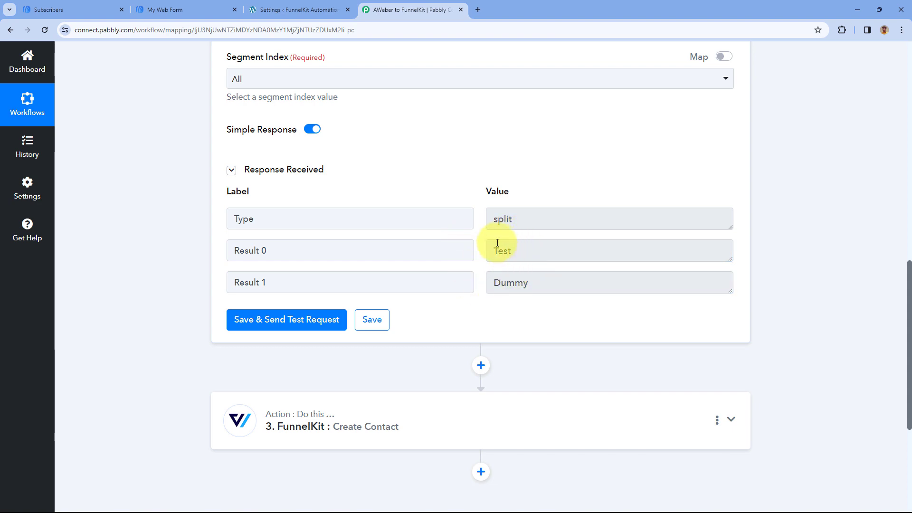
Reopen the FunnelKit Create Contact action and map First Name to Result 0 from the Text Formatter step
scroll(480, 259, down, 3)
click(407, 290)
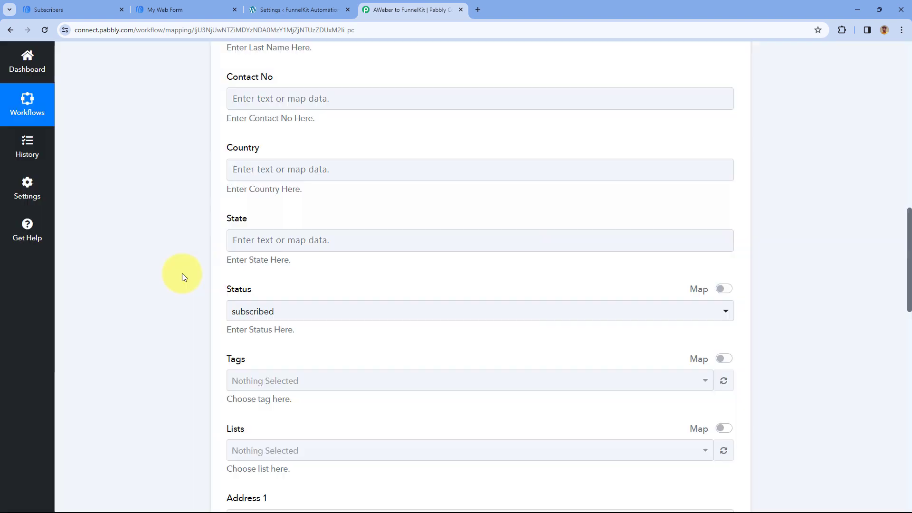
scroll(181, 274, up, 10)
scroll(166, 283, down, 6)
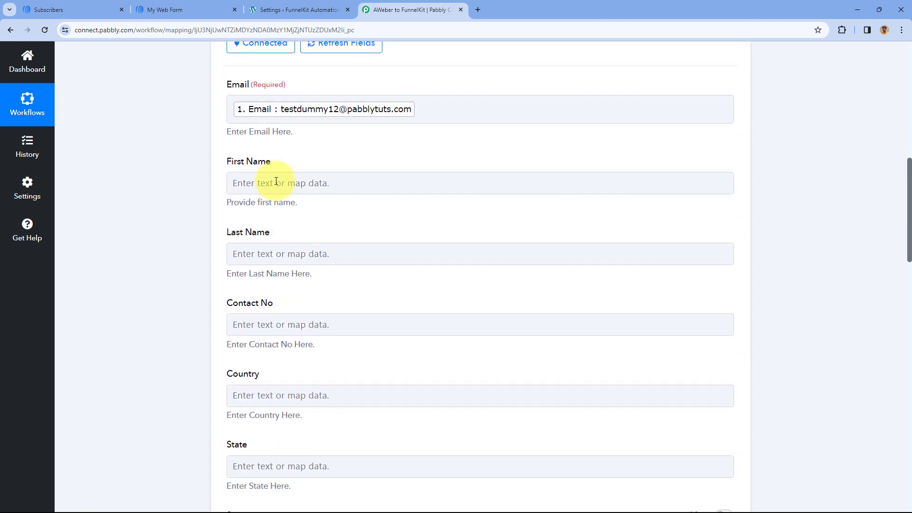
click(275, 182)
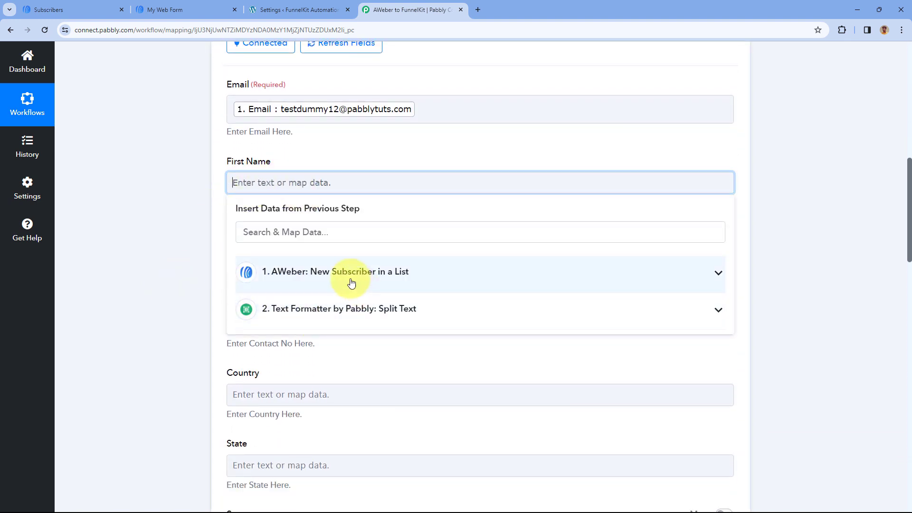
click(335, 308)
click(269, 364)
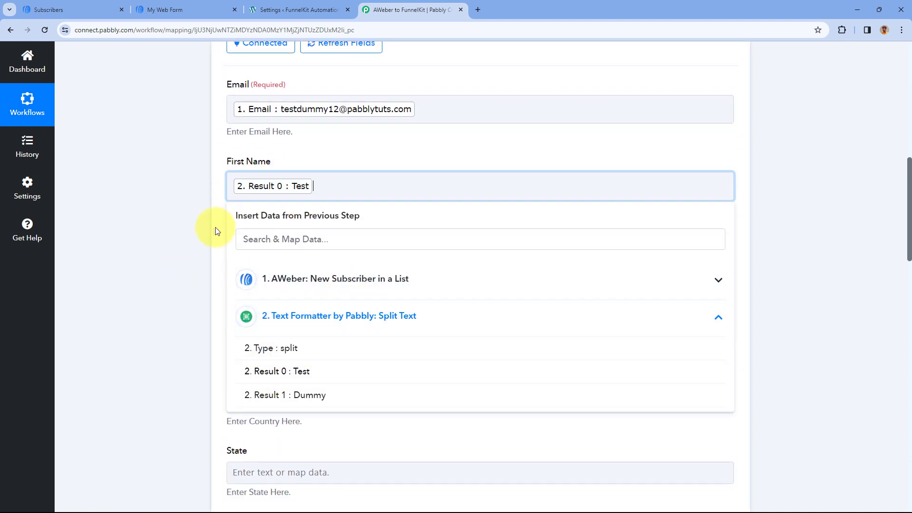
Map the Last Name field to Result 1 from the Text Formatter step
click(228, 258)
scroll(212, 255, down, 2)
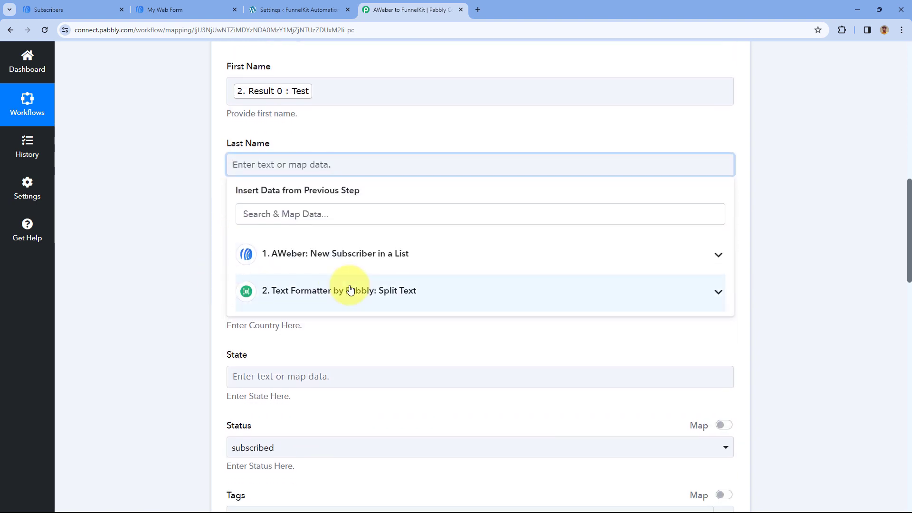
click(301, 294)
click(303, 372)
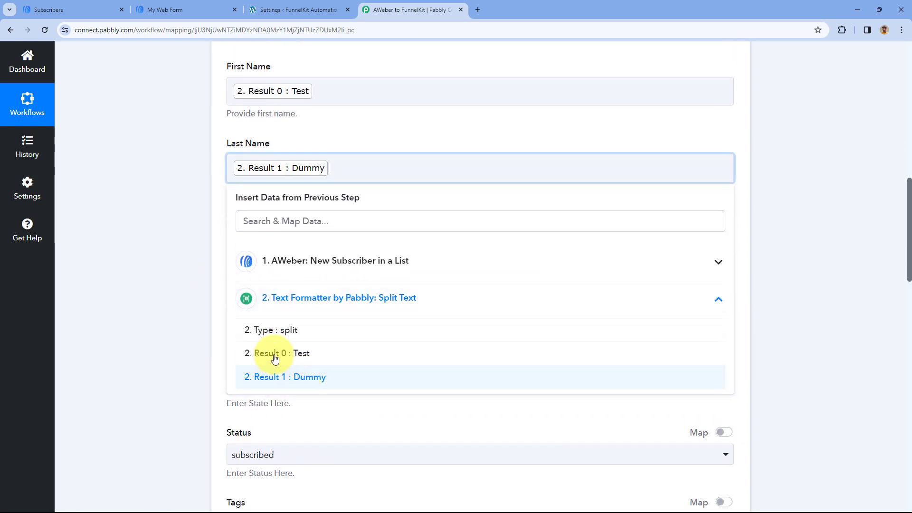
click(215, 151)
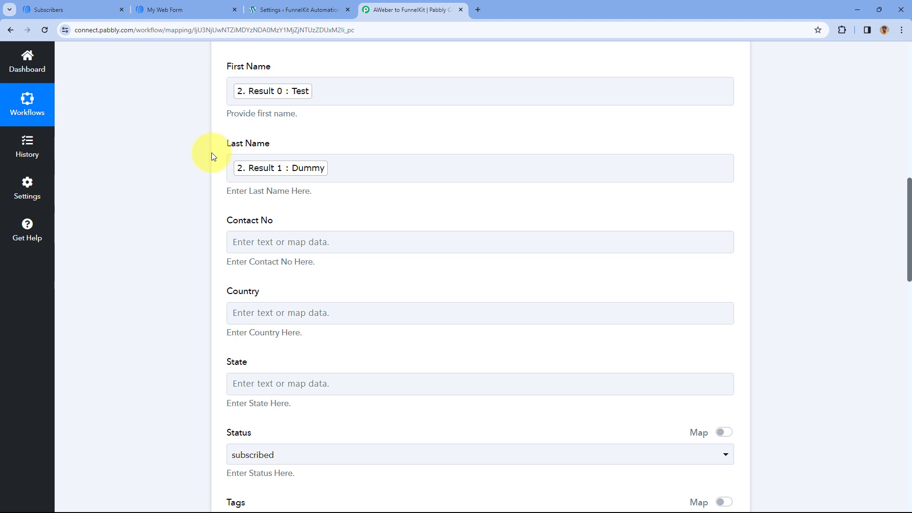
click(256, 89)
Map the Contact No field to Custom Fields Mobile Number from the AWeber trigger step
scroll(266, 128, down, 2)
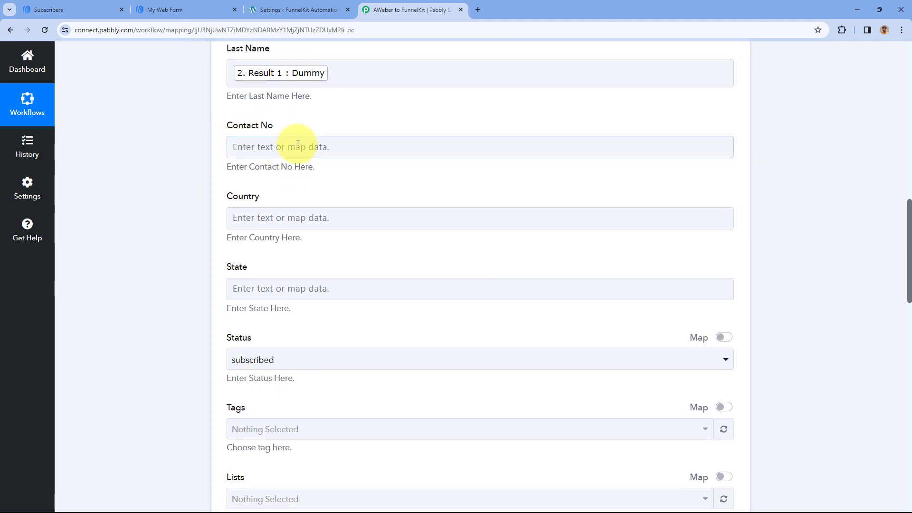
click(295, 151)
click(309, 250)
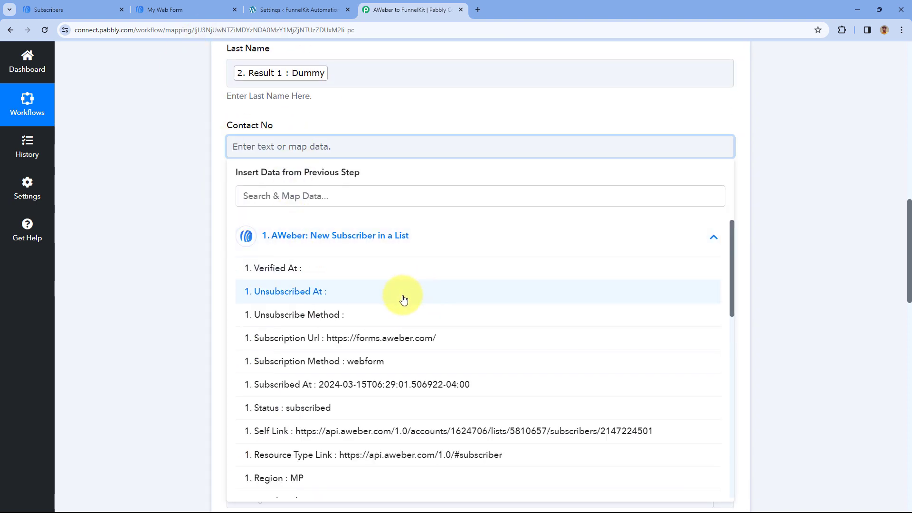
scroll(402, 299, down, 4)
scroll(385, 313, down, 7)
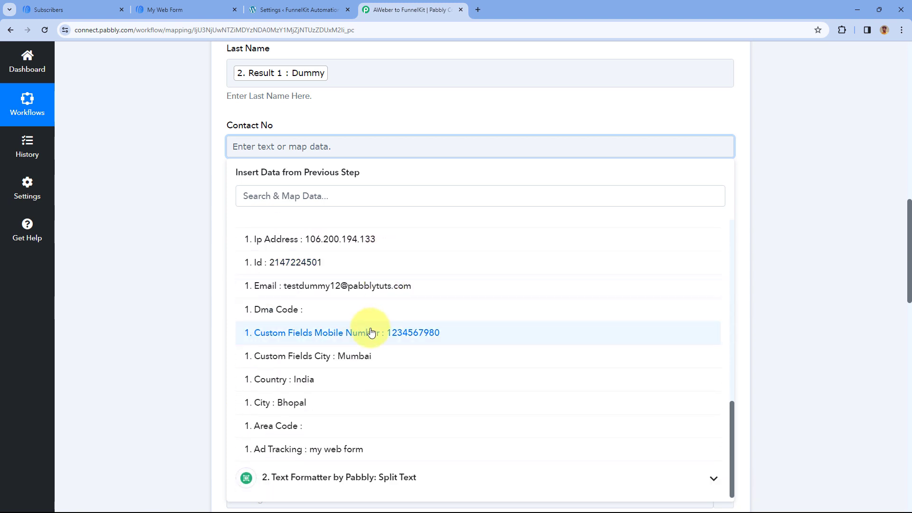
click(373, 332)
click(326, 106)
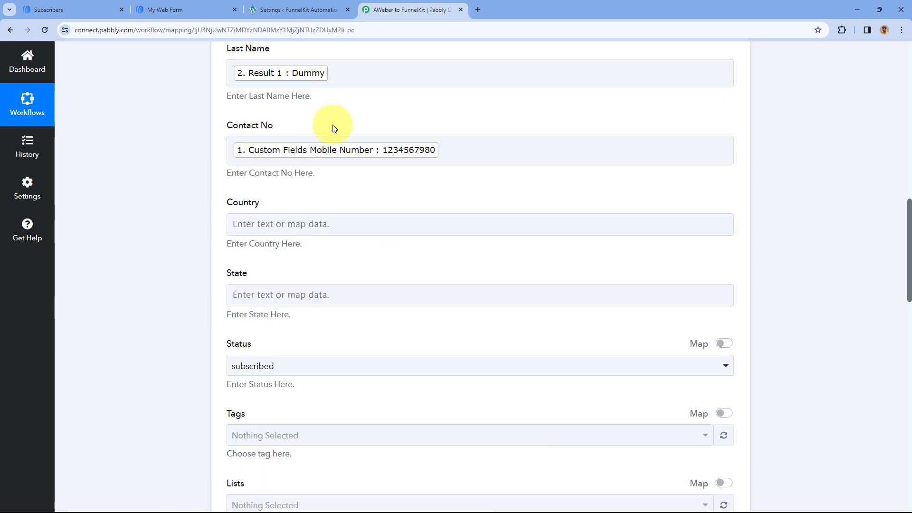
Leave Country and State empty and choose subscribed as the contact's Status
scroll(332, 124, down, 1)
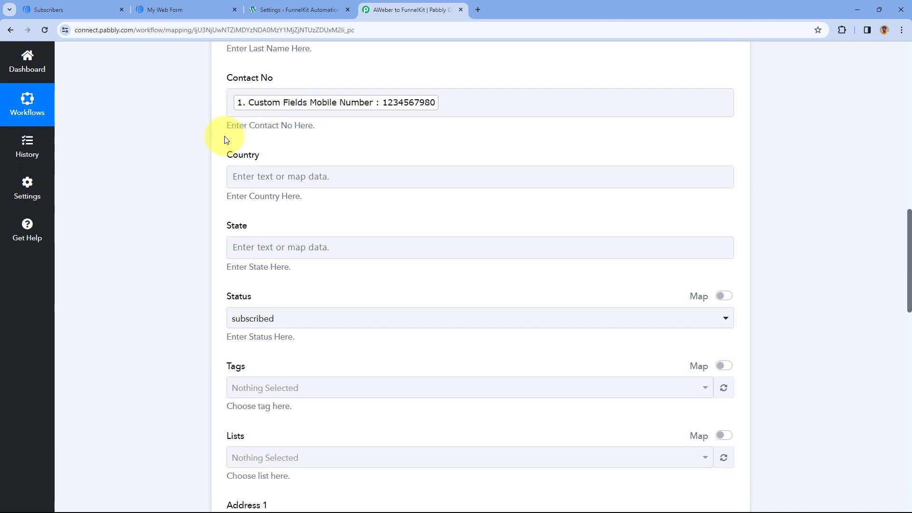
scroll(281, 150, down, 1)
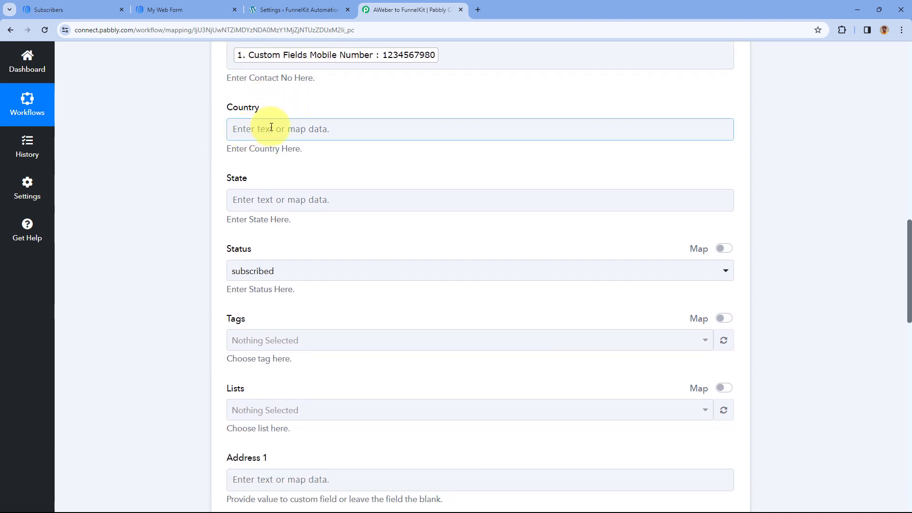
scroll(247, 180, down, 2)
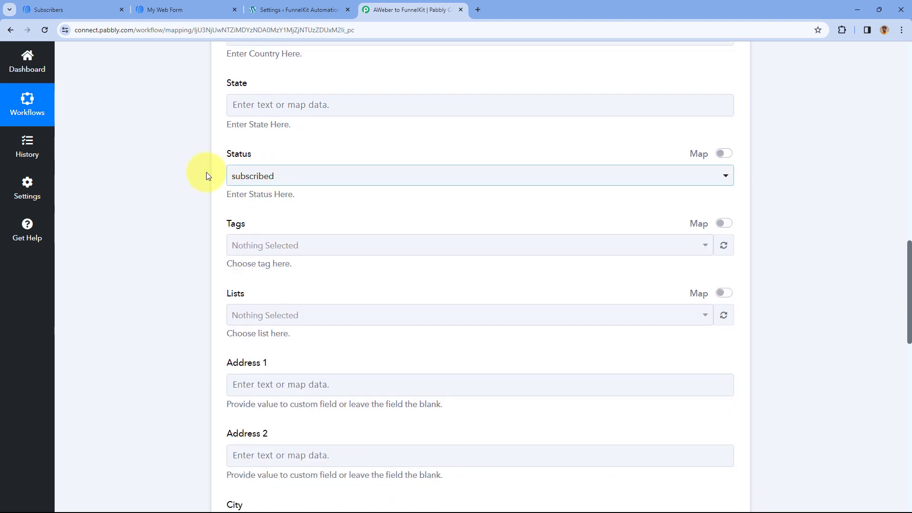
click(322, 176)
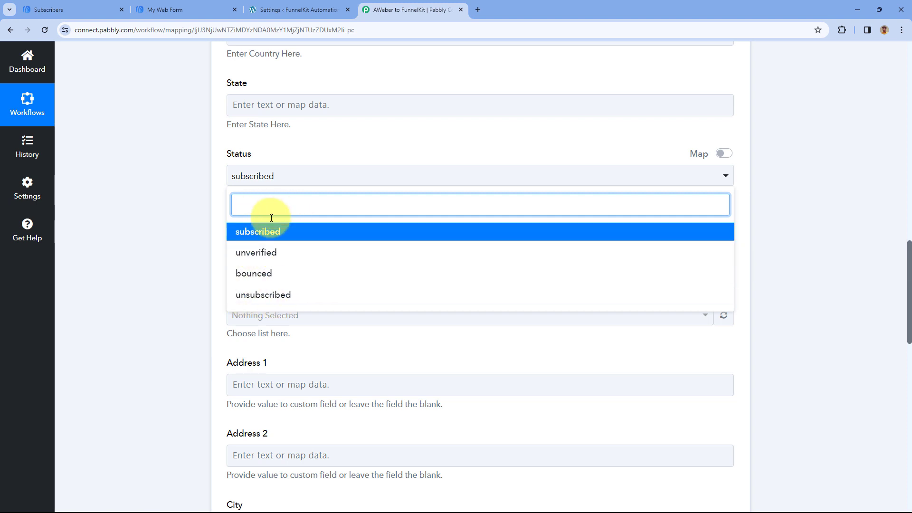
click(271, 231)
Assign the tag test and the list List 2 to the FunnelKit contact
scroll(220, 184, down, 1)
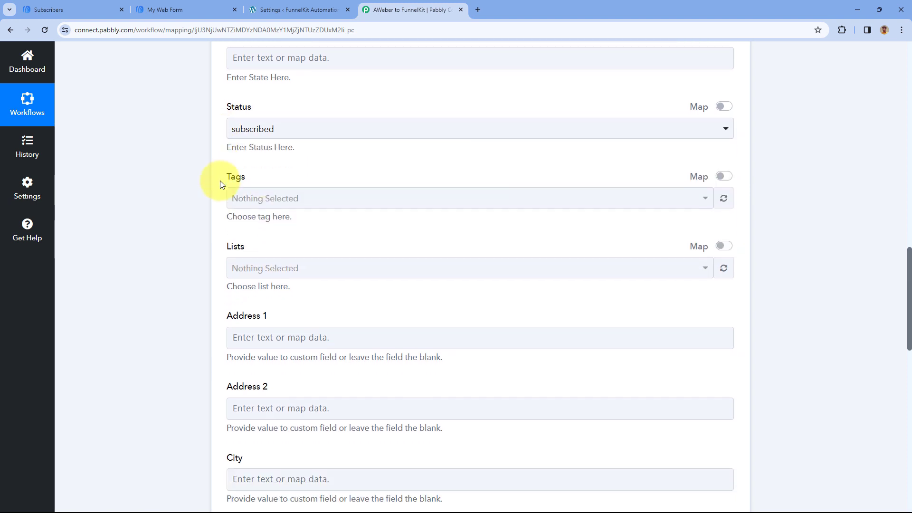
click(293, 198)
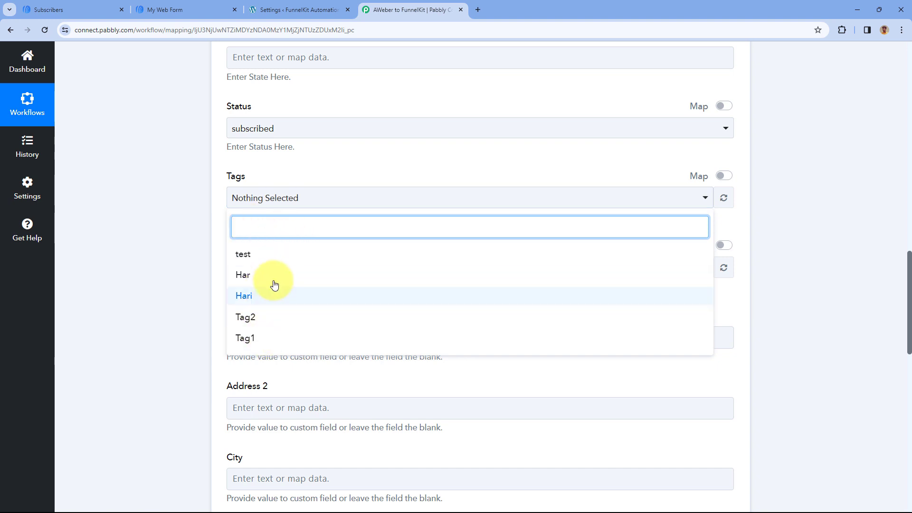
click(254, 255)
click(295, 163)
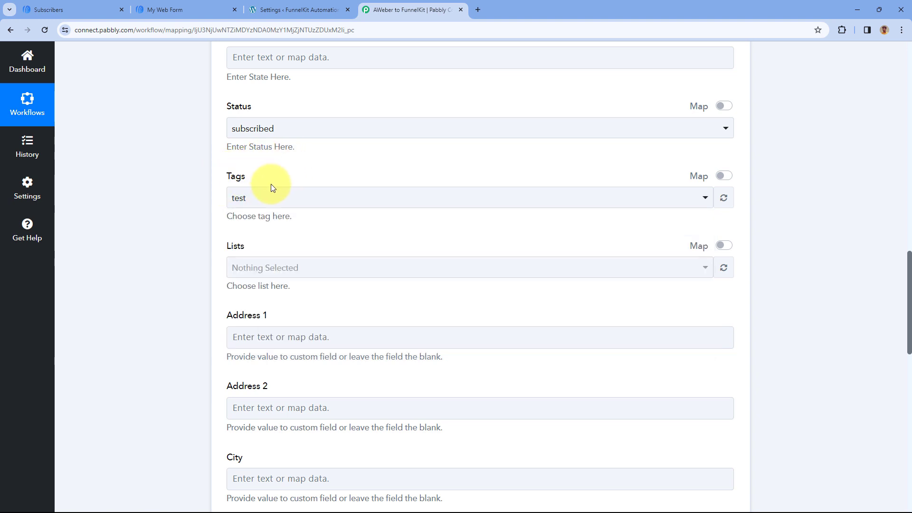
scroll(271, 185, down, 2)
click(303, 174)
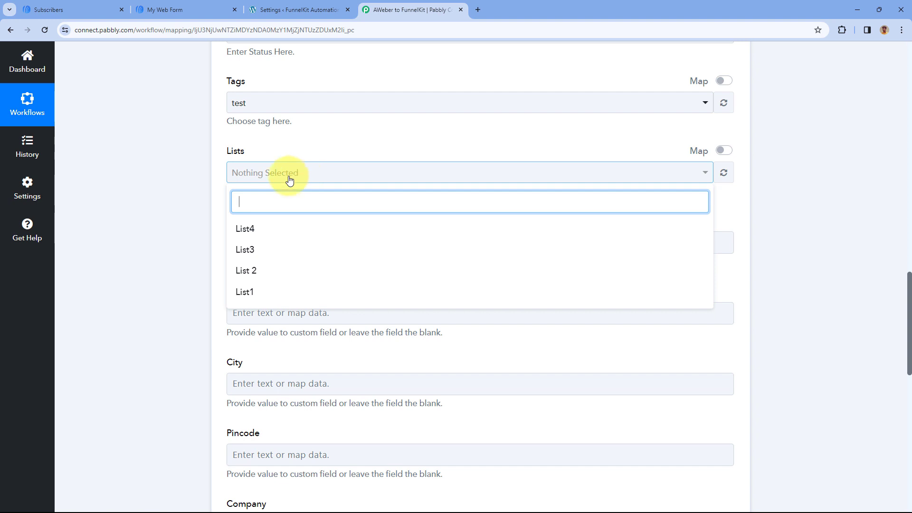
click(271, 271)
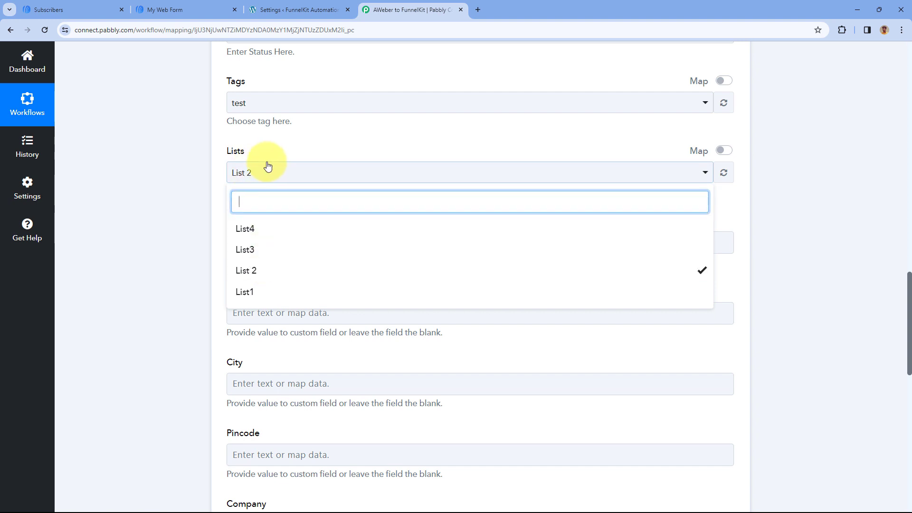
click(259, 143)
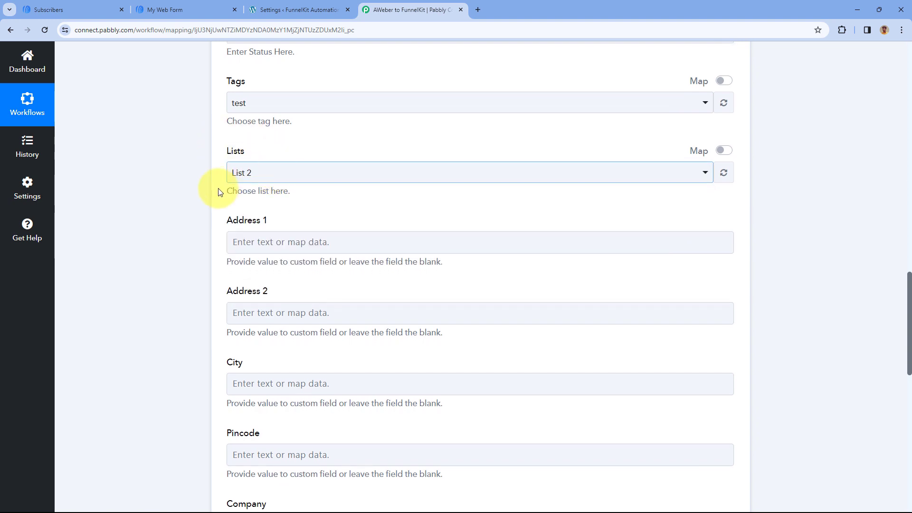
Map the City field to Custom Fields City from the AWeber trigger step, leaving both address fields empty
scroll(234, 204, down, 3)
click(274, 232)
scroll(280, 219, down, 3)
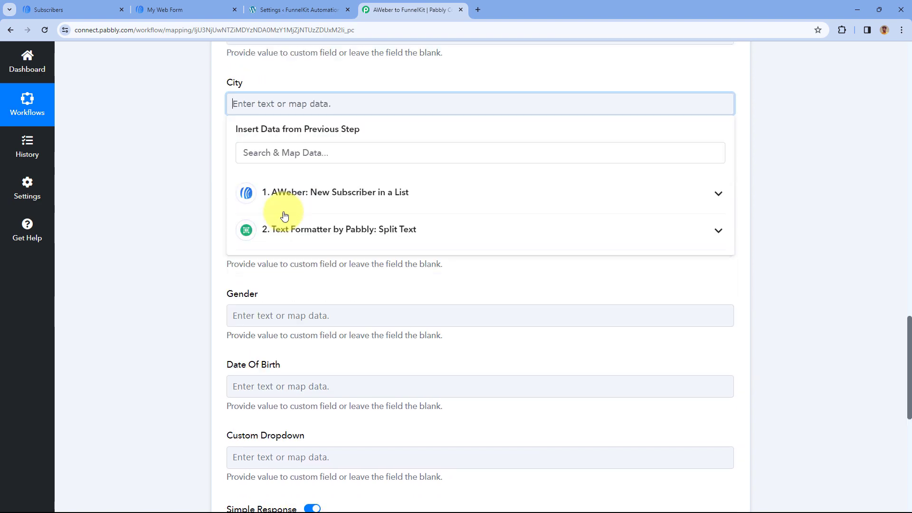
click(312, 198)
scroll(323, 285, down, 2)
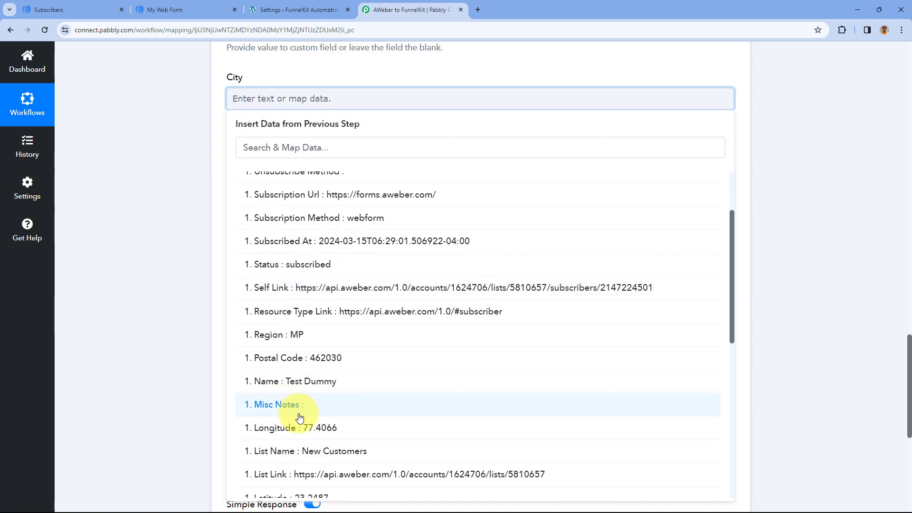
scroll(314, 399, down, 4)
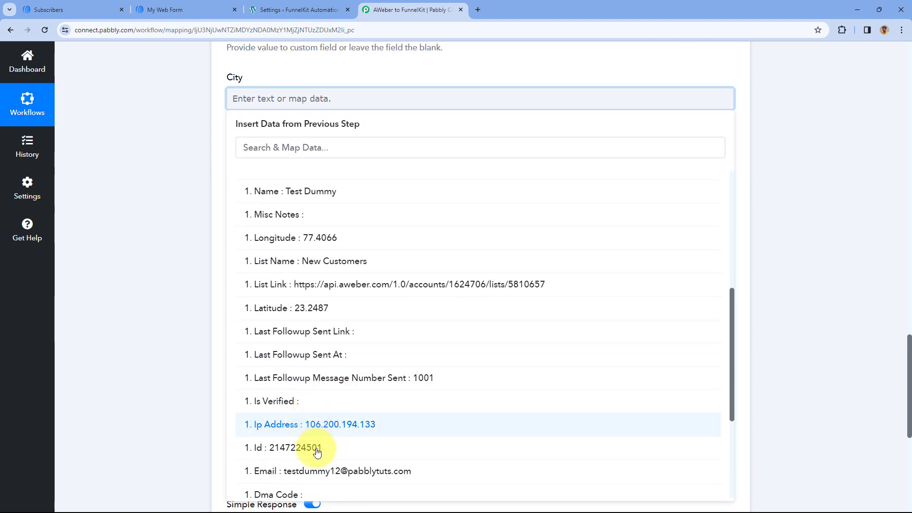
scroll(326, 445, down, 3)
click(328, 402)
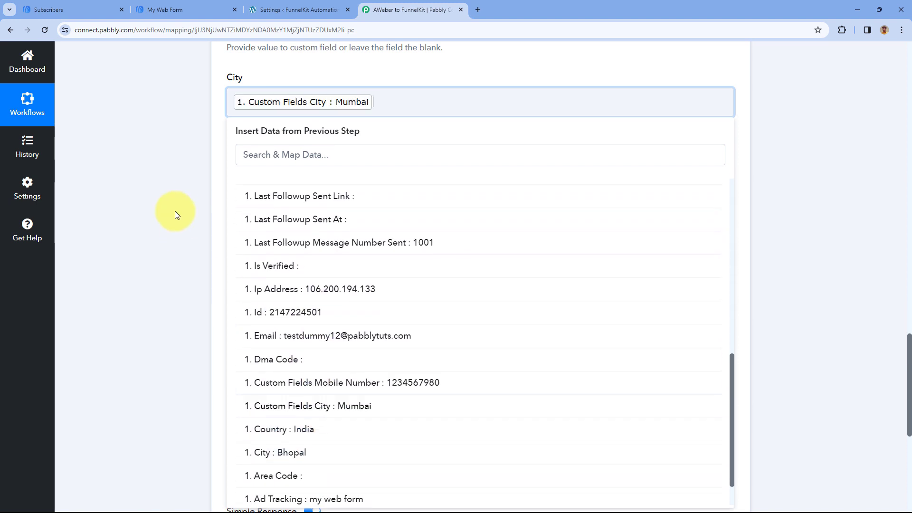
click(174, 207)
scroll(175, 206, up, 2)
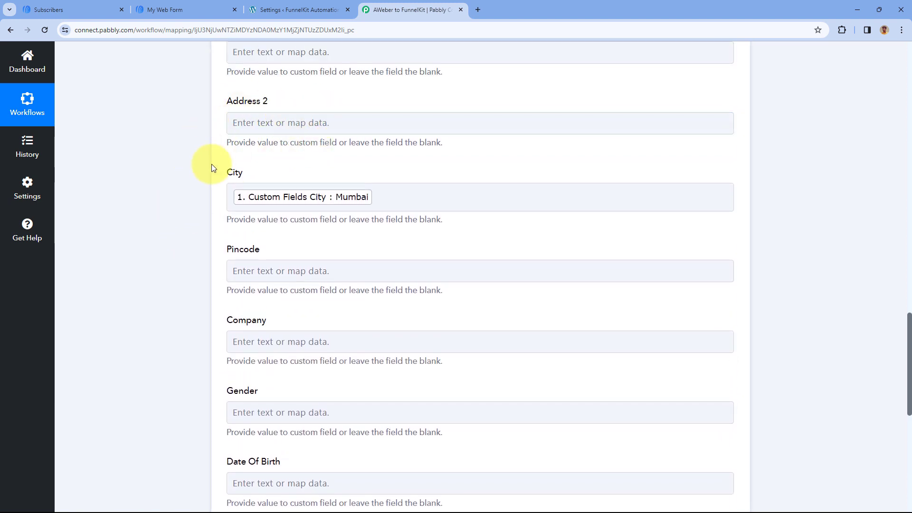
Leave the remaining custom fields empty, save the Create Contact action with a test request, and check the response received
scroll(211, 164, down, 1)
scroll(198, 183, down, 4)
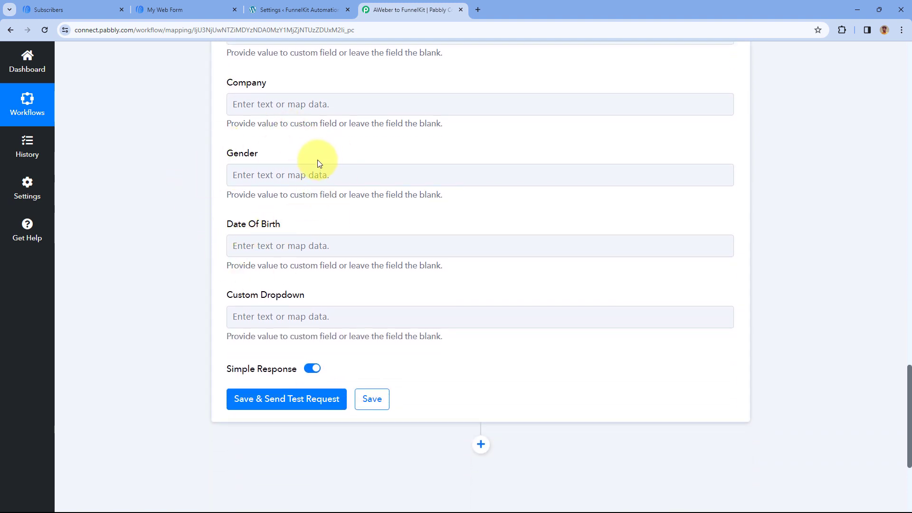
scroll(317, 161, down, 1)
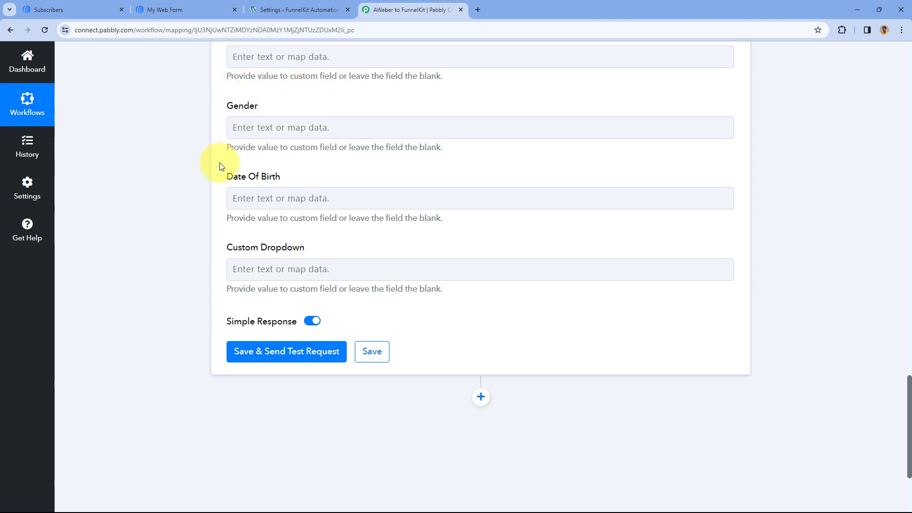
scroll(228, 161, down, 2)
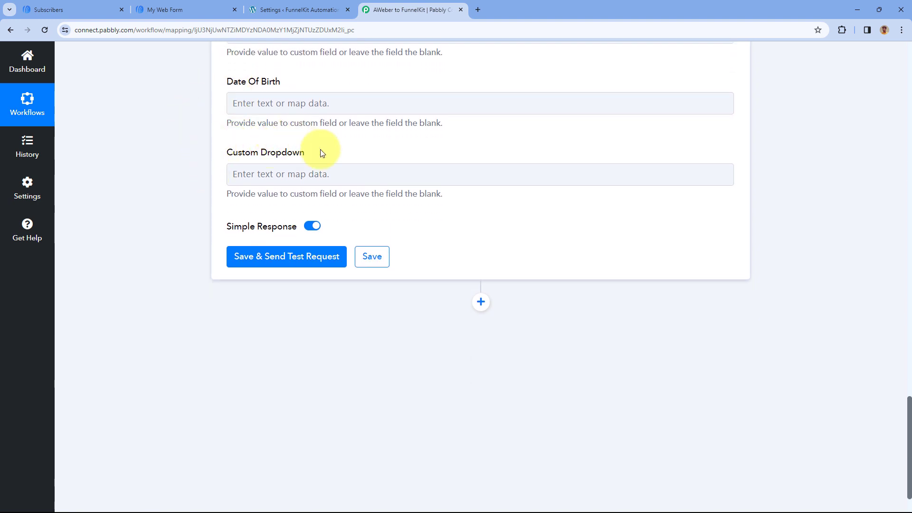
click(304, 259)
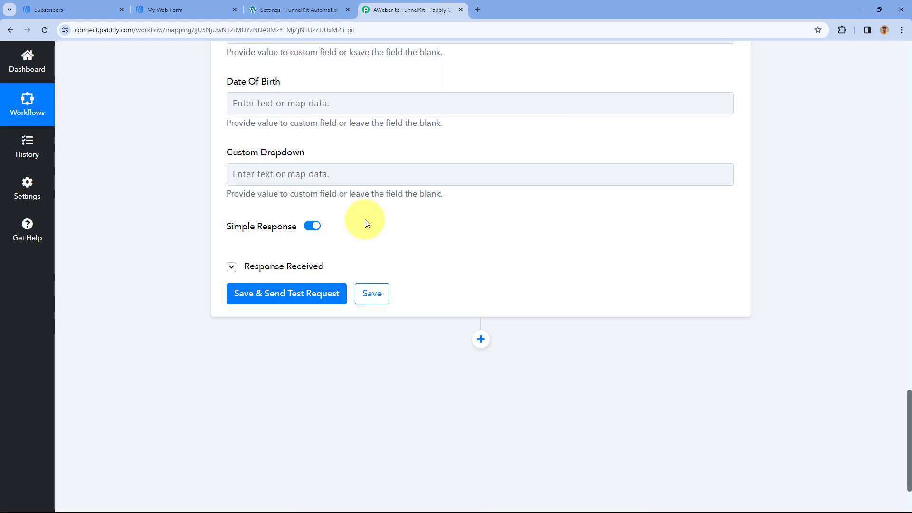
scroll(428, 241, down, 1)
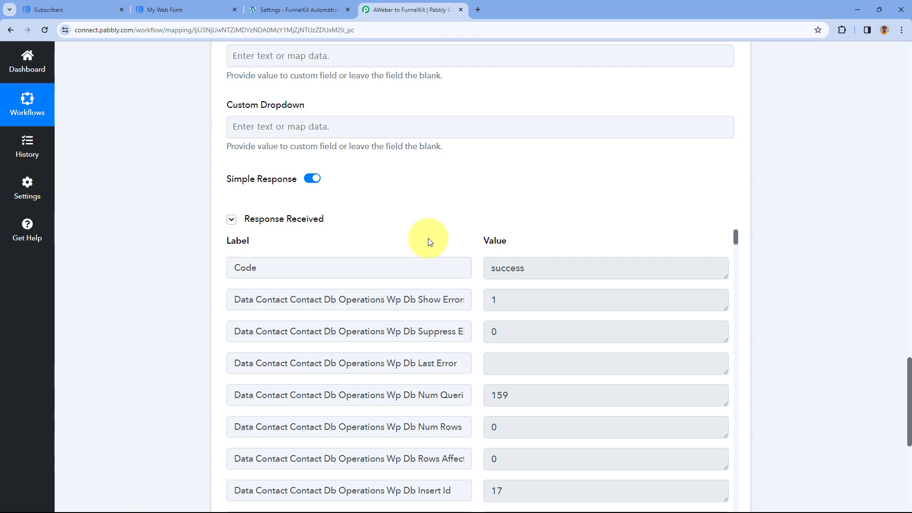
Compare the mapped contact fields with the subscriber's entry in the AWeber Subscribers list
scroll(429, 238, up, 13)
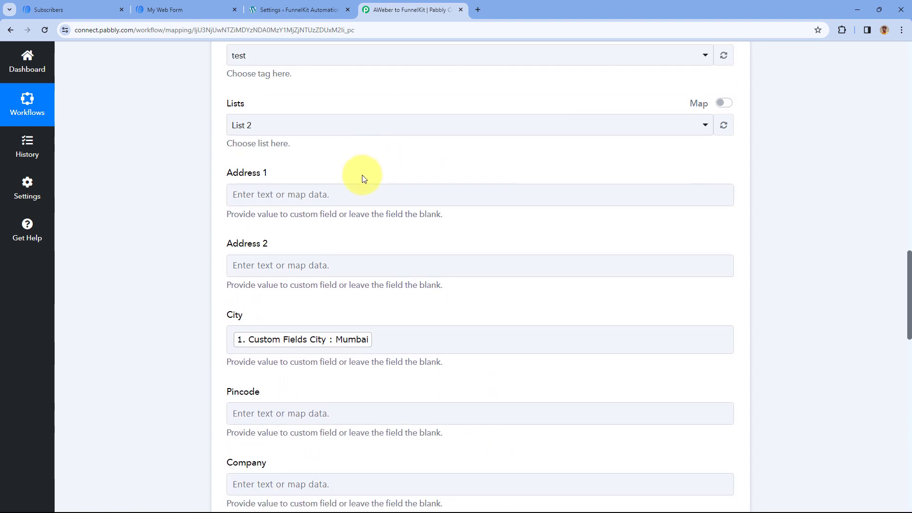
scroll(352, 171, up, 10)
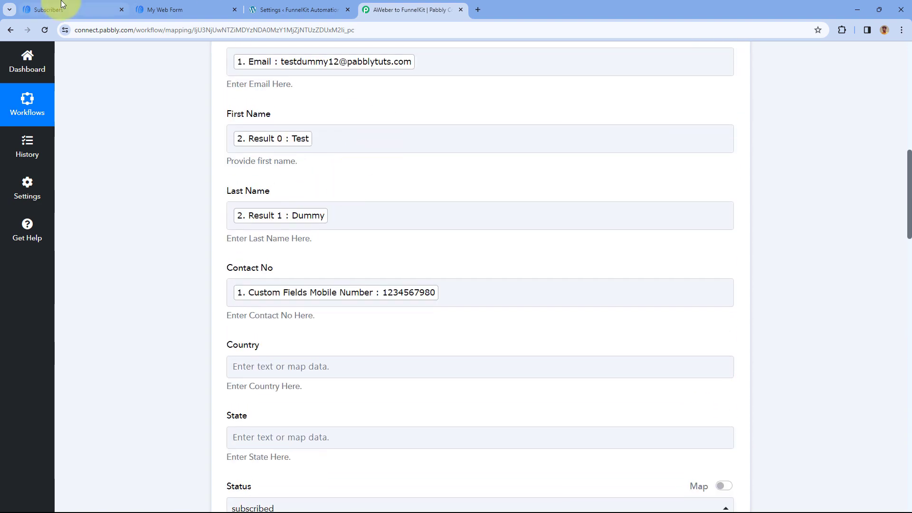
click(58, 9)
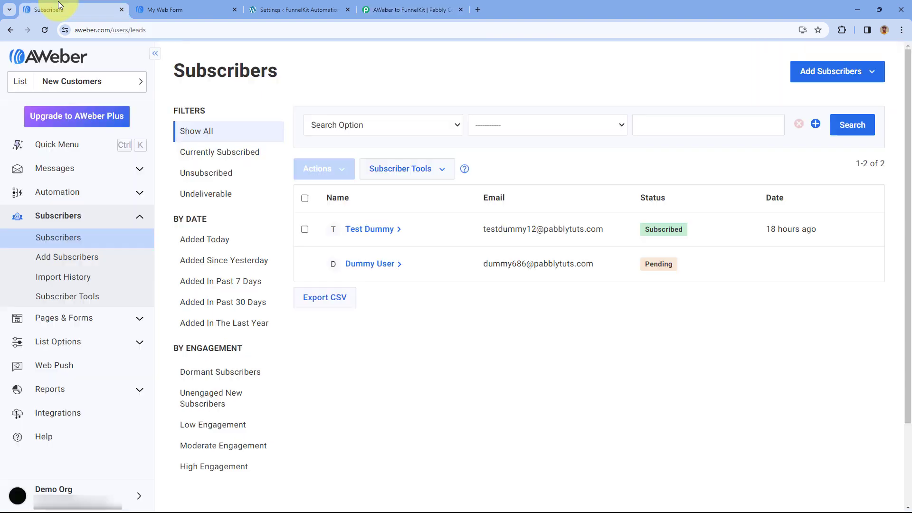
click(396, 3)
scroll(333, 142, up, 2)
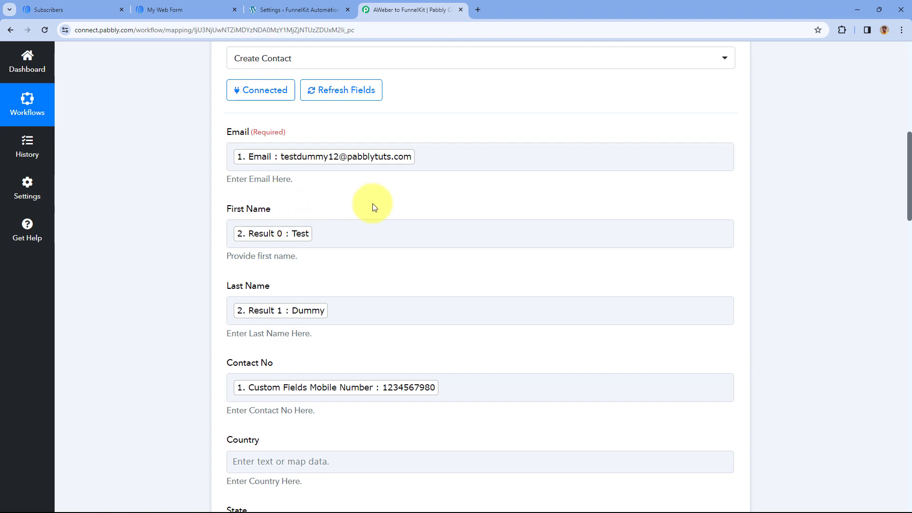
Switch to FunnelKit Automations in WordPress, show the Contacts list, and open the newest contact's profile
click(280, 7)
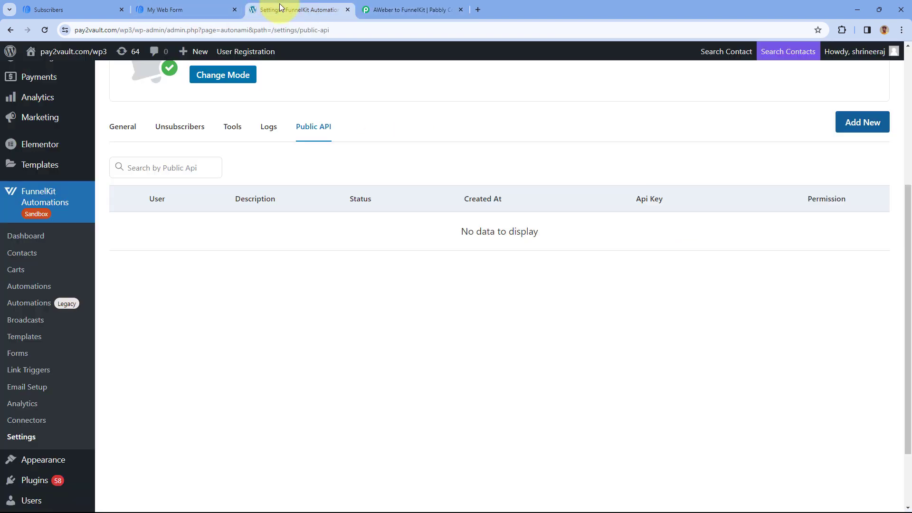
click(35, 253)
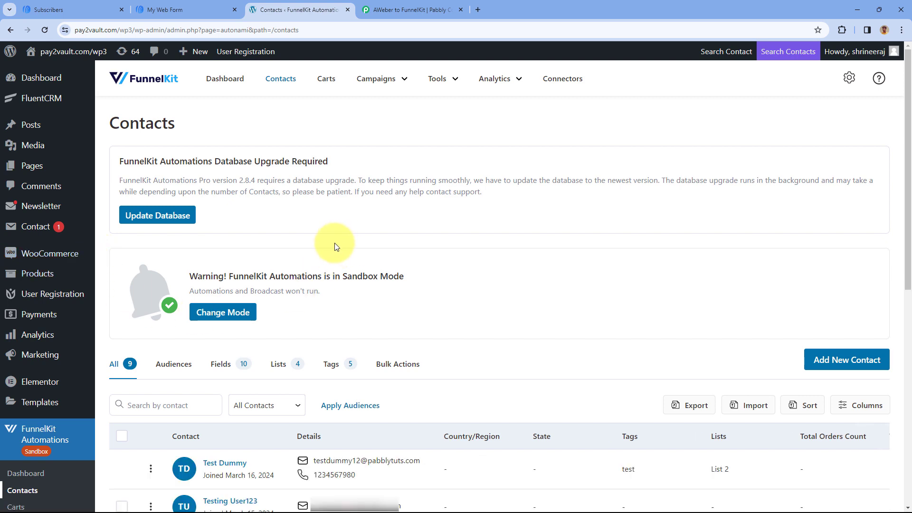
scroll(334, 252, down, 2)
click(225, 369)
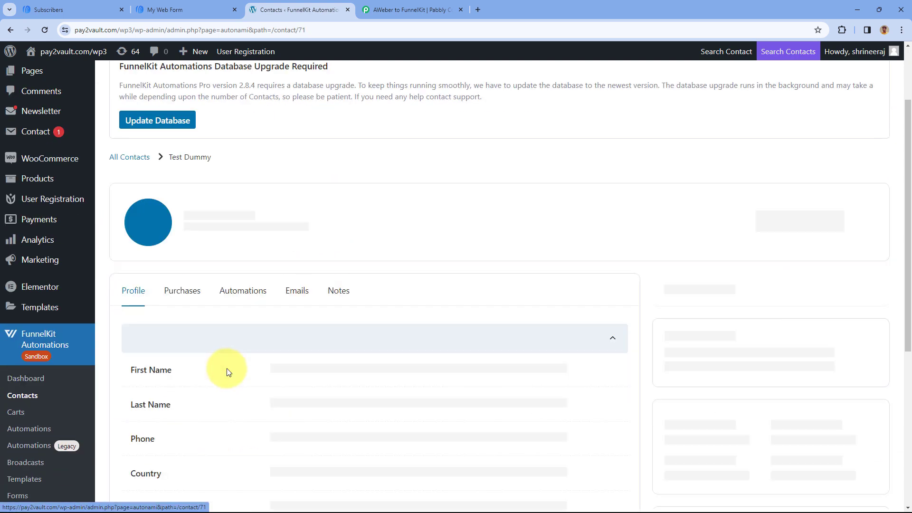
scroll(246, 256, down, 2)
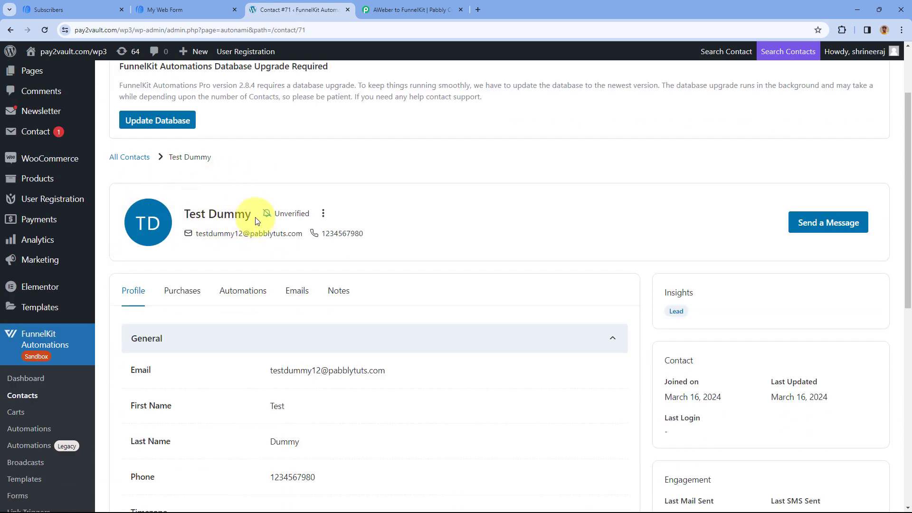
Check the AWeber subscriber entry against the General details in the contact's FunnelKit profile
click(74, 10)
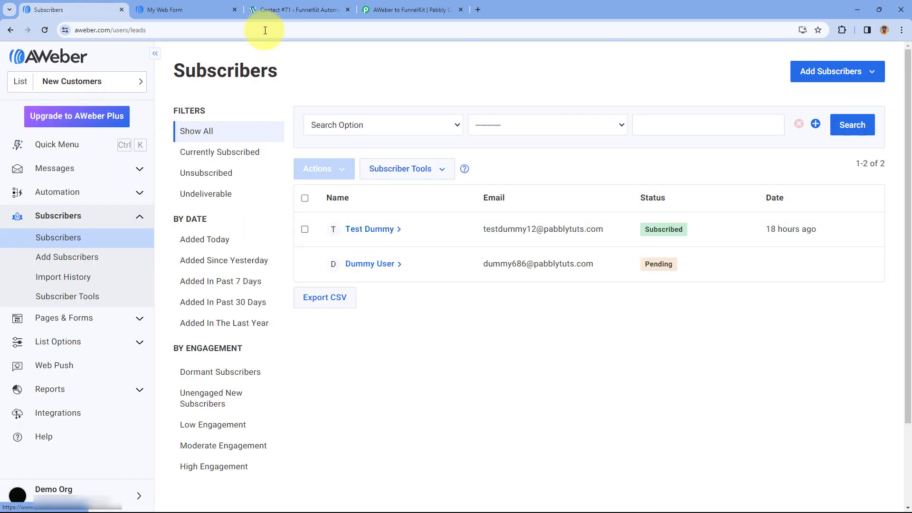
click(280, 10)
scroll(246, 259, down, 3)
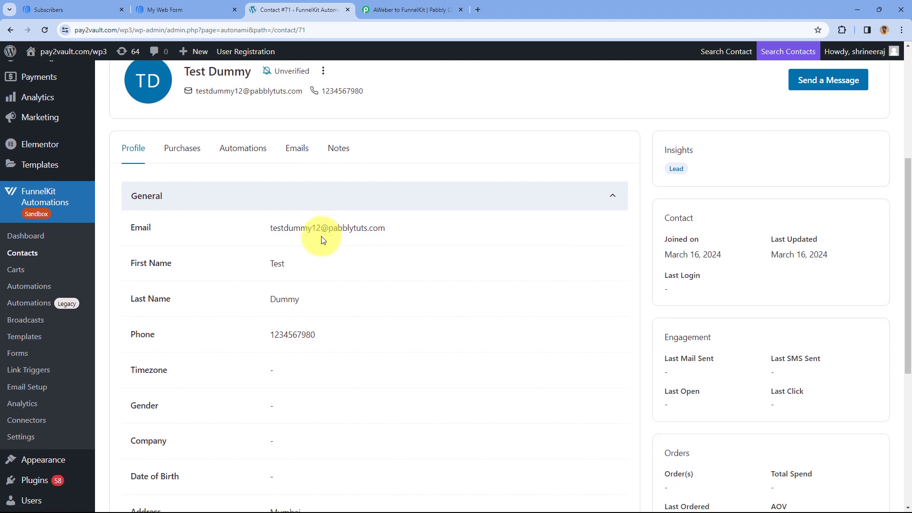
scroll(244, 104, up, 1)
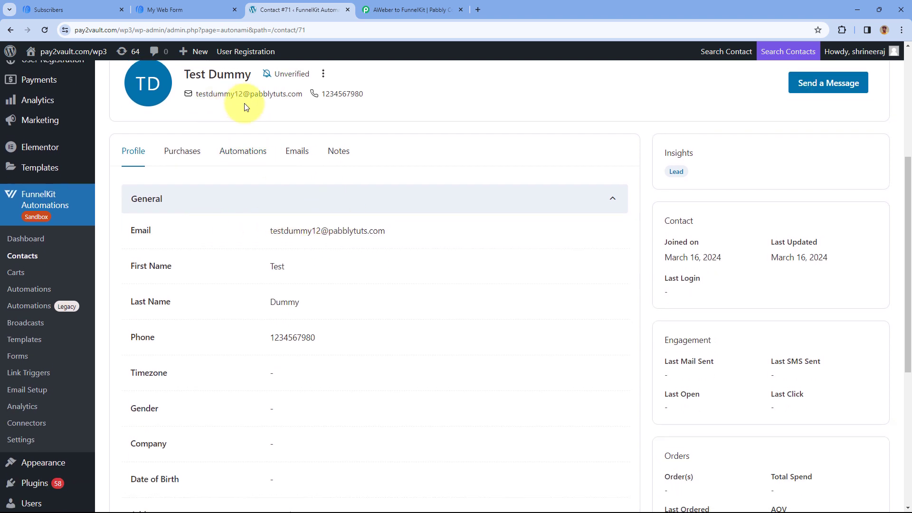
Review the FunnelKit contact's name, email, phone, address, tags and lists in the profile
drag(185, 121, 245, 121)
drag(196, 140, 314, 140)
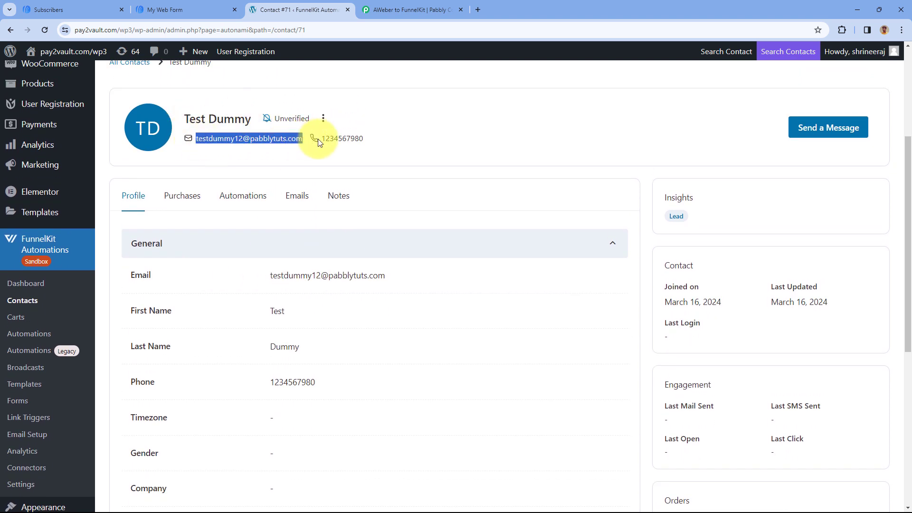
drag(370, 139, 326, 139)
scroll(333, 214, down, 6)
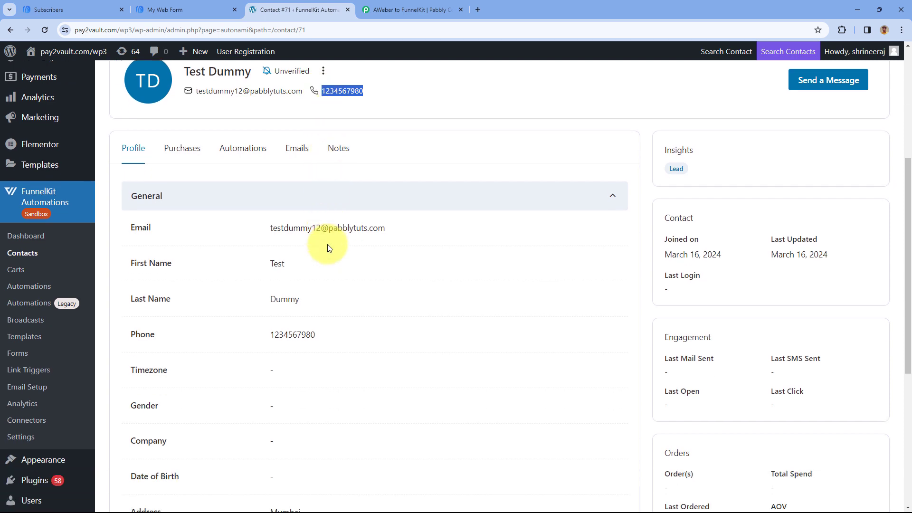
drag(312, 271, 241, 277)
click(273, 277)
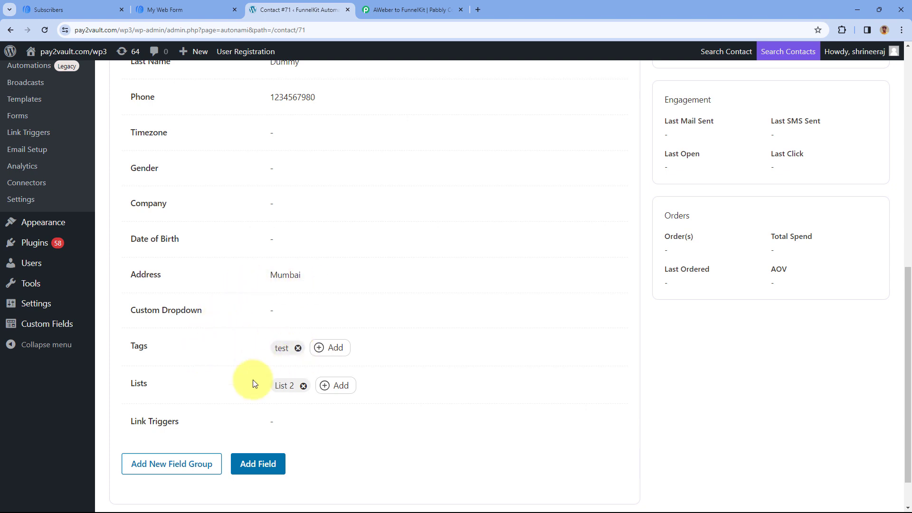
scroll(350, 255, up, 5)
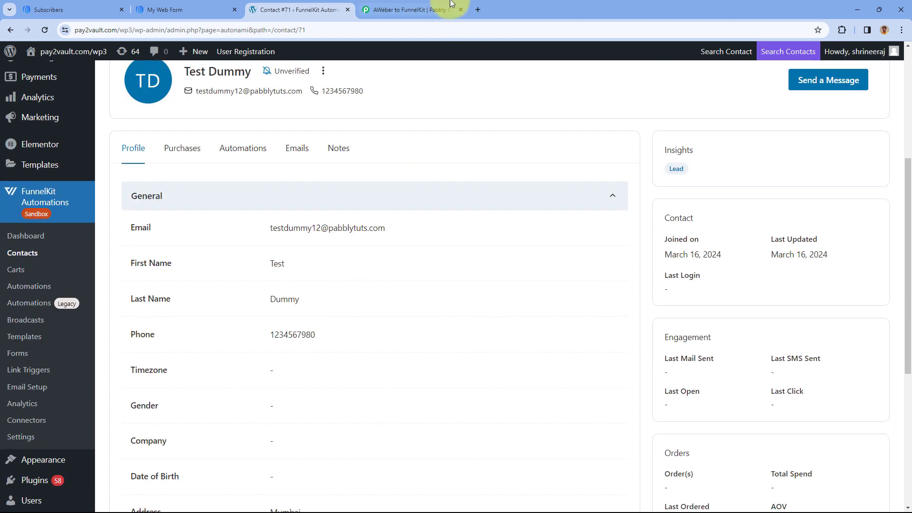
Switch to the AWeber to FunnelKit workflow in Pabbly Connect, collapse the Create Contact action, and review the complete sequence of steps
click(412, 9)
scroll(504, 143, up, 4)
click(506, 153)
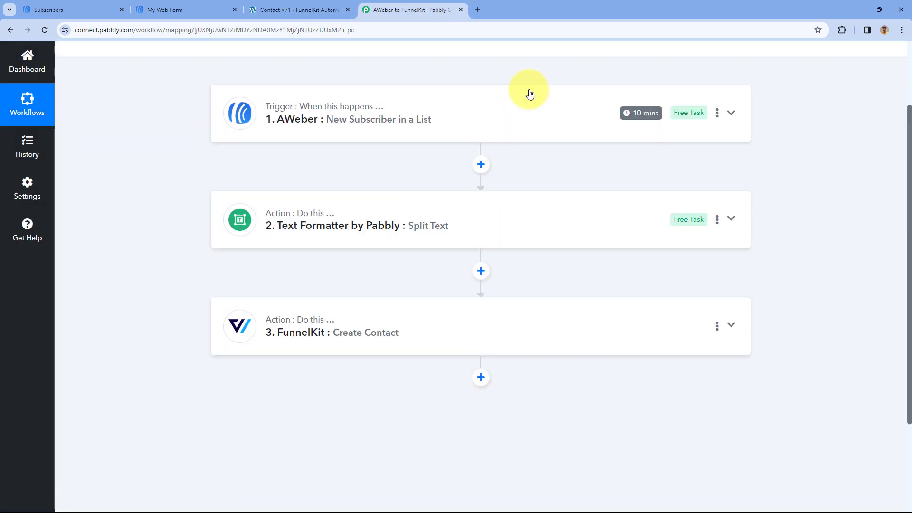
scroll(491, 142, up, 1)
scroll(491, 142, up, 1)
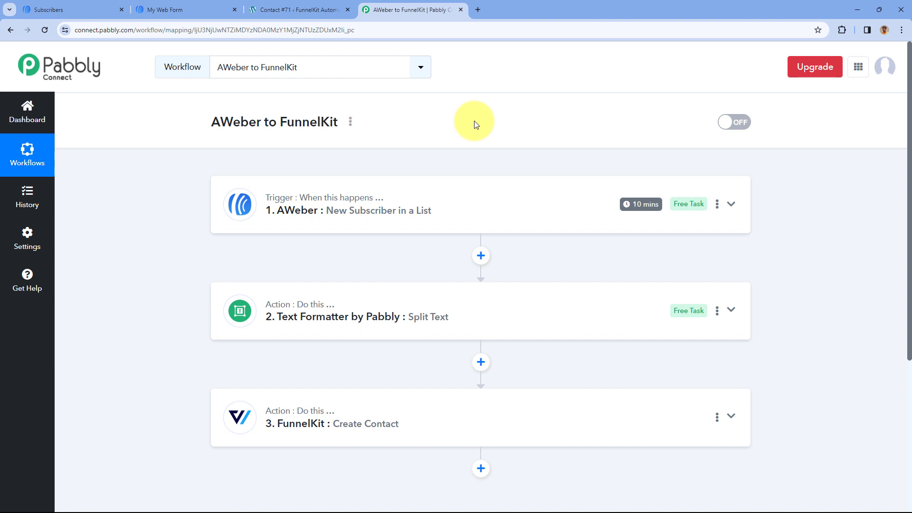
Open the AWeber sign-up form and enter the test subscriber's first and last names
click(196, 3)
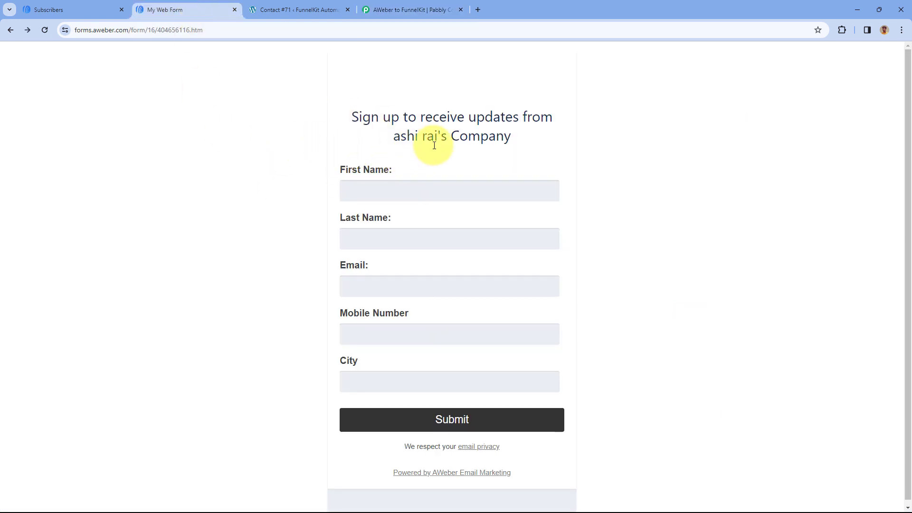
click(394, 192)
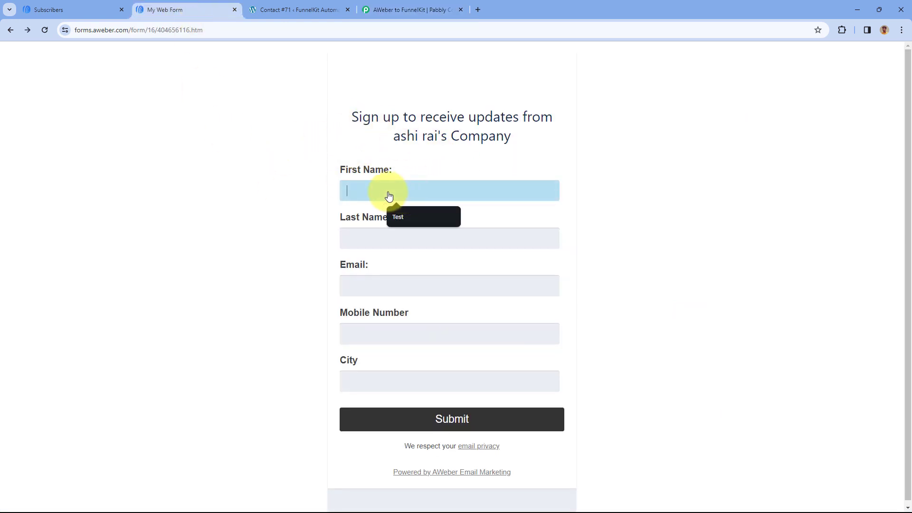
click(400, 216)
click(370, 238)
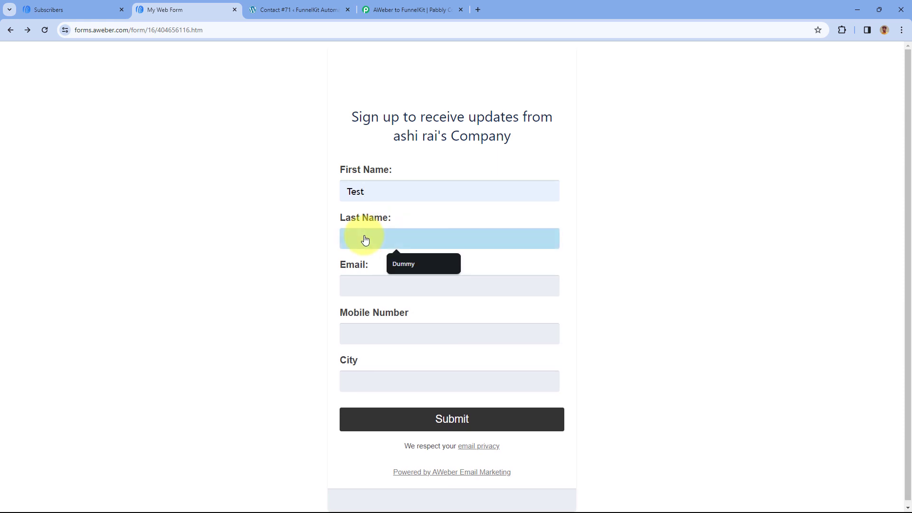
text(User)
double_click(386, 190)
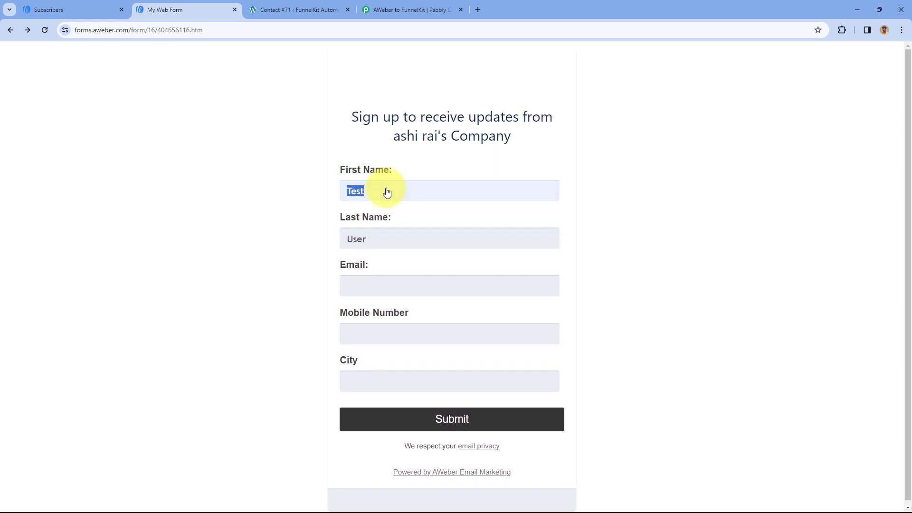
text(Demo)
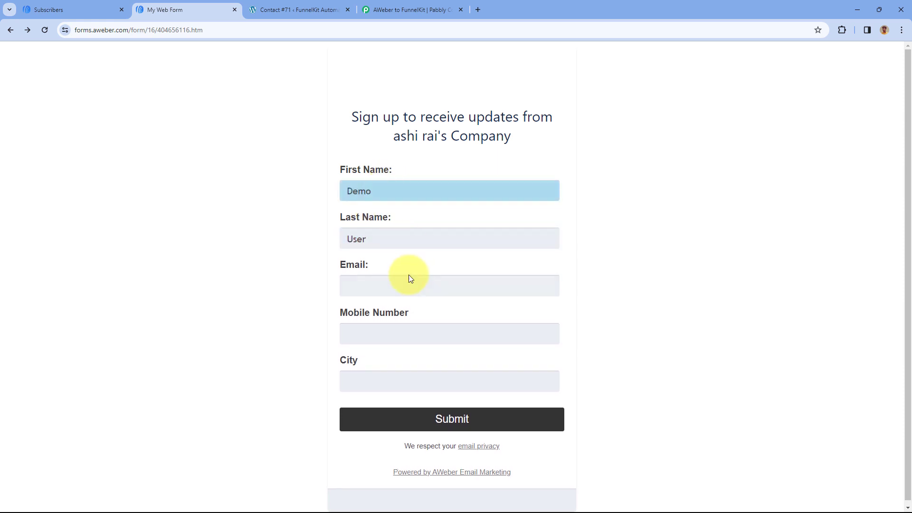
Fill in the test subscriber's email address and mobile number on the sign-up form
click(392, 290)
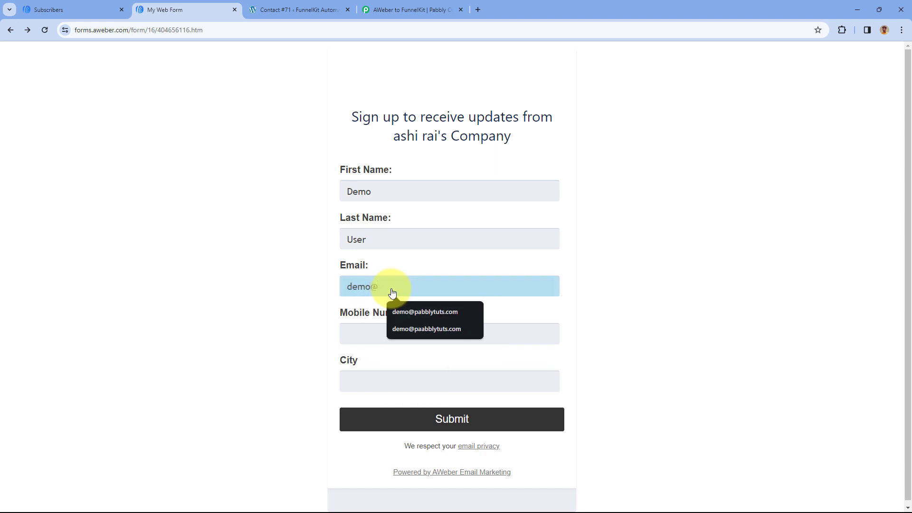
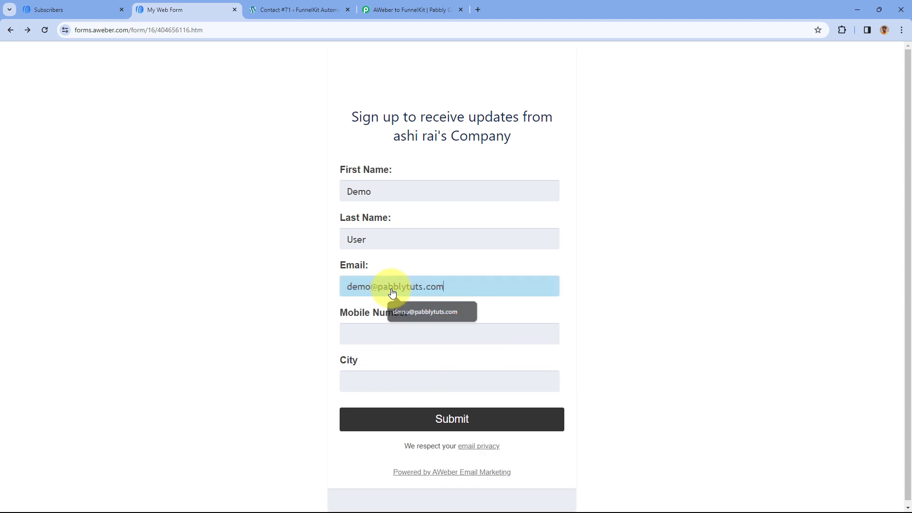
scroll(381, 299, down, 1)
click(379, 328)
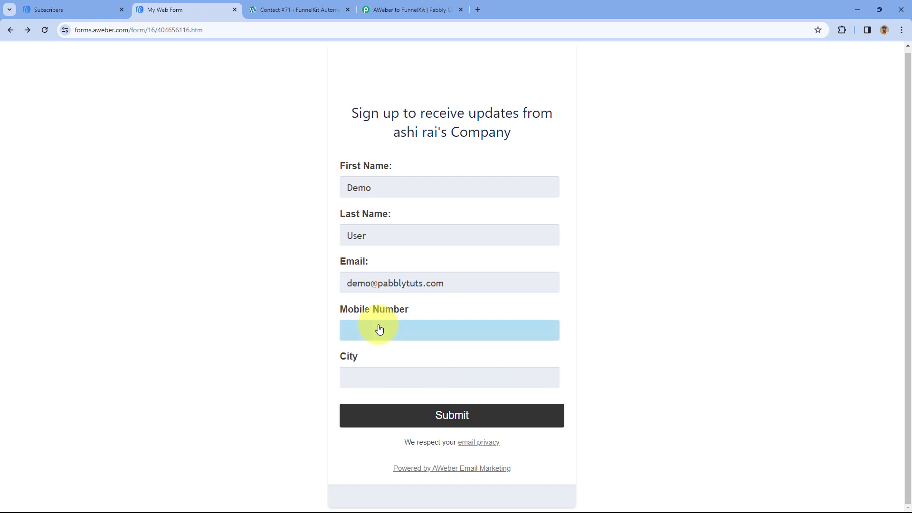
Enter Delhi as the city, complete the mobile number, and submit the sign-up form
click(375, 382)
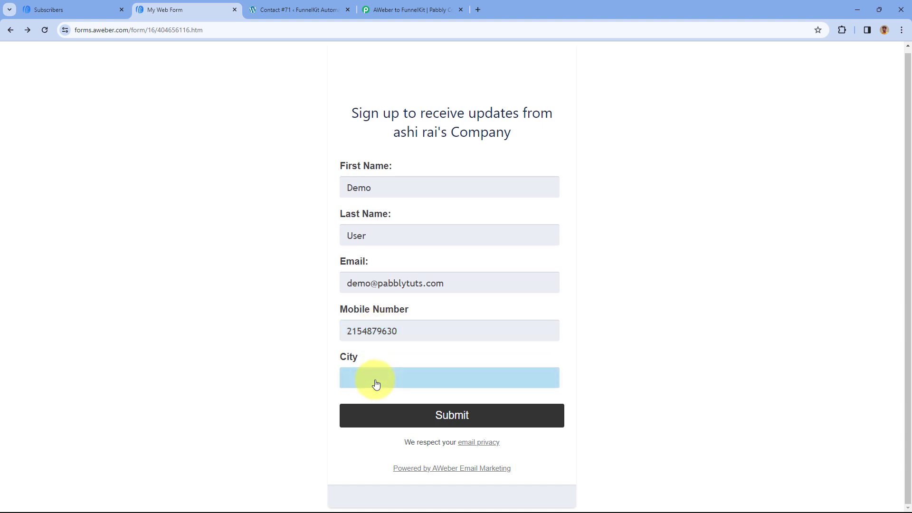
text(Delhi)
click(167, 270)
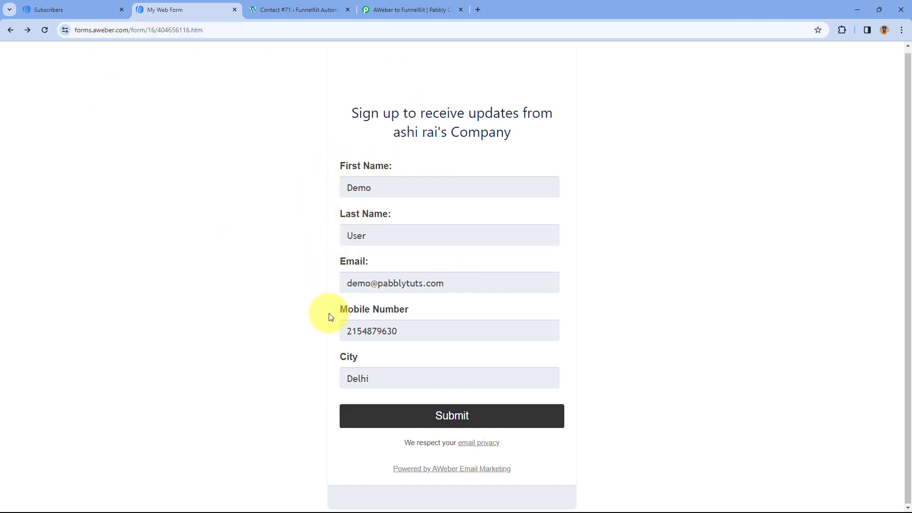
click(413, 335)
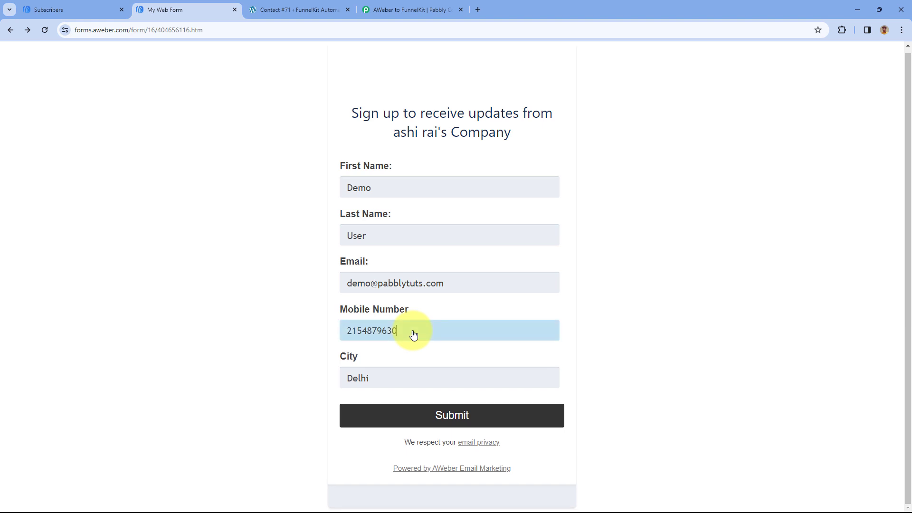
click(431, 416)
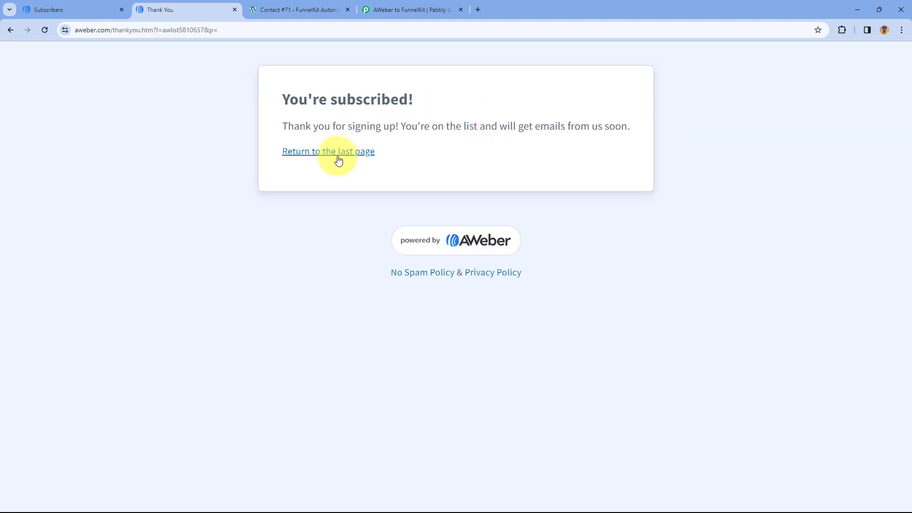
Refresh the AWeber Subscribers list and expand the newest subscriber's information to check the submitted details
click(89, 6)
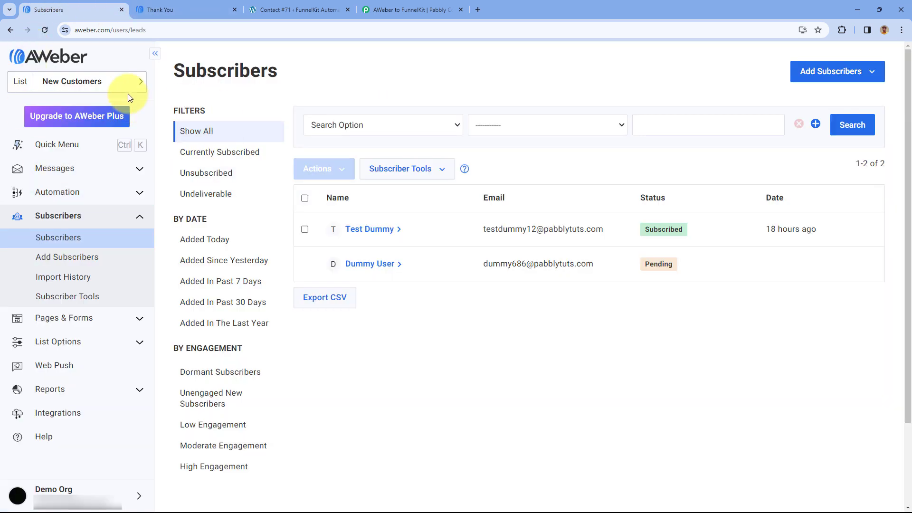
click(45, 31)
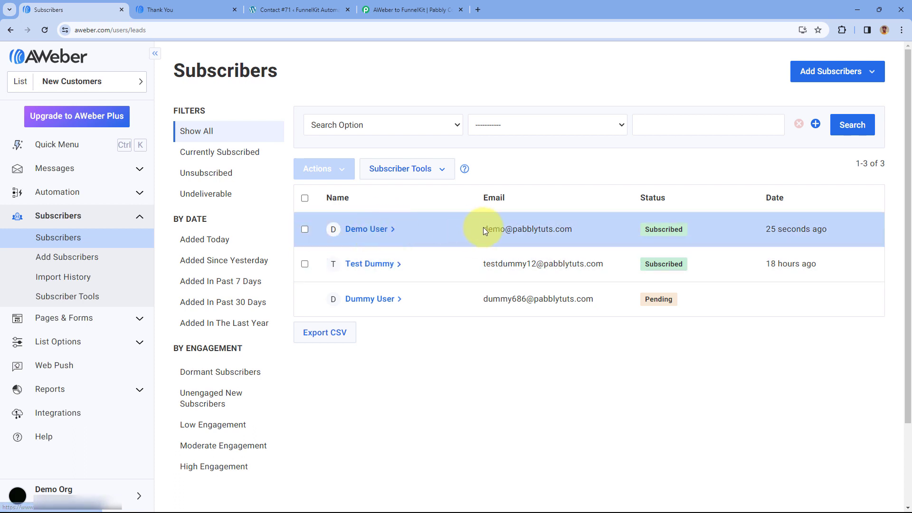
click(385, 233)
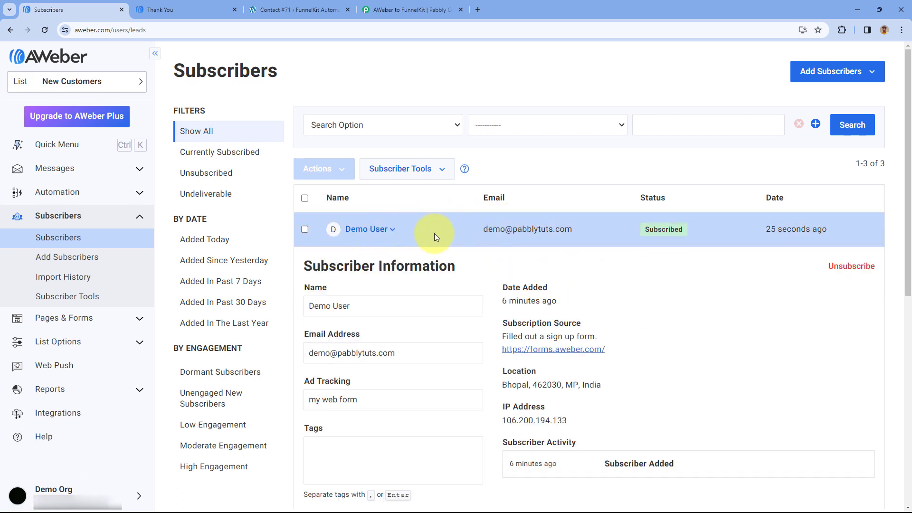
scroll(434, 220, down, 2)
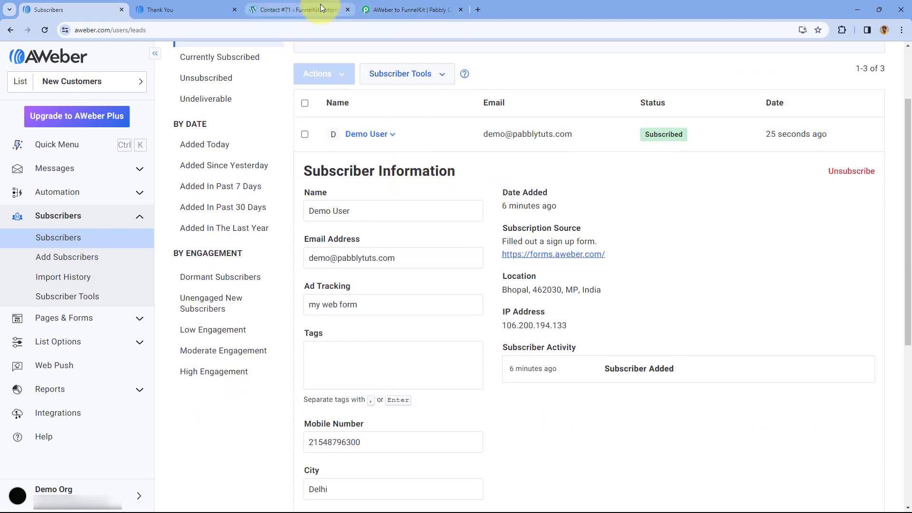
Check the AWeber trigger's polling interval in Pabbly Connect, and open the newest contact's profile from the FunnelKit Contacts list
click(407, 9)
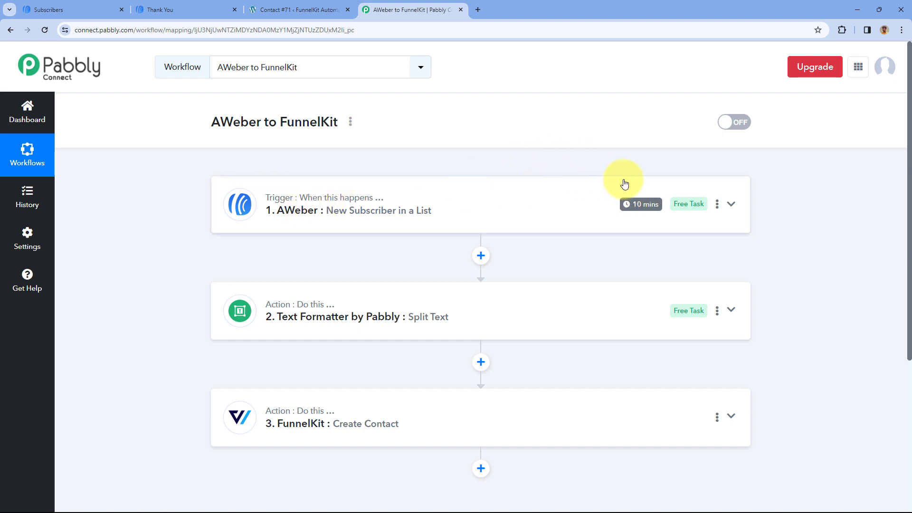
mouse_move(637, 208)
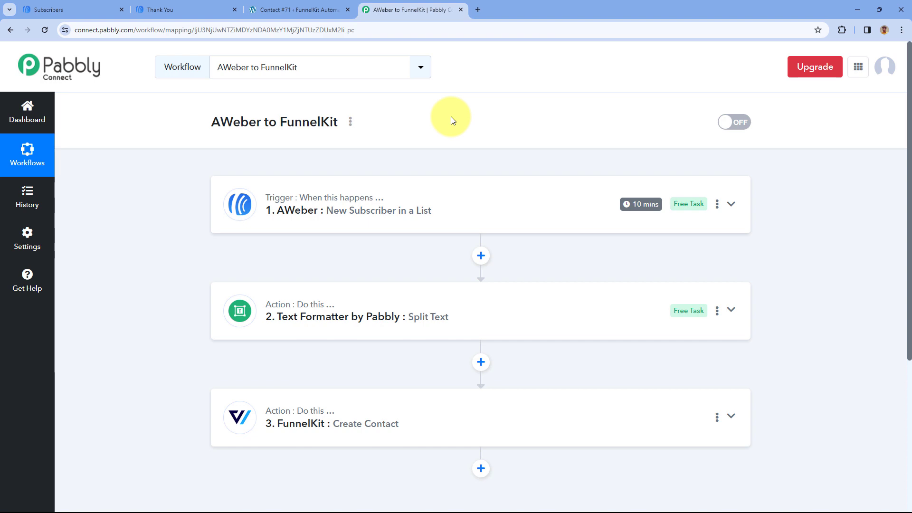
click(304, 9)
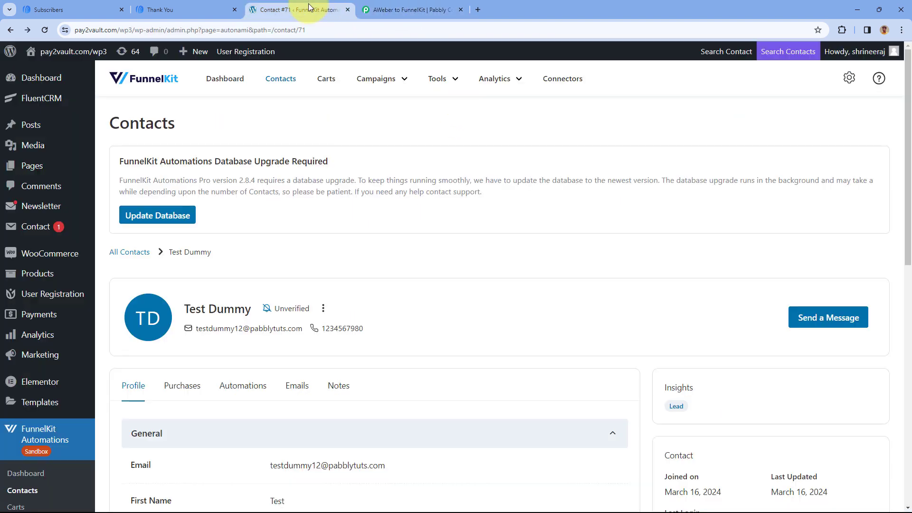
scroll(48, 380, down, 3)
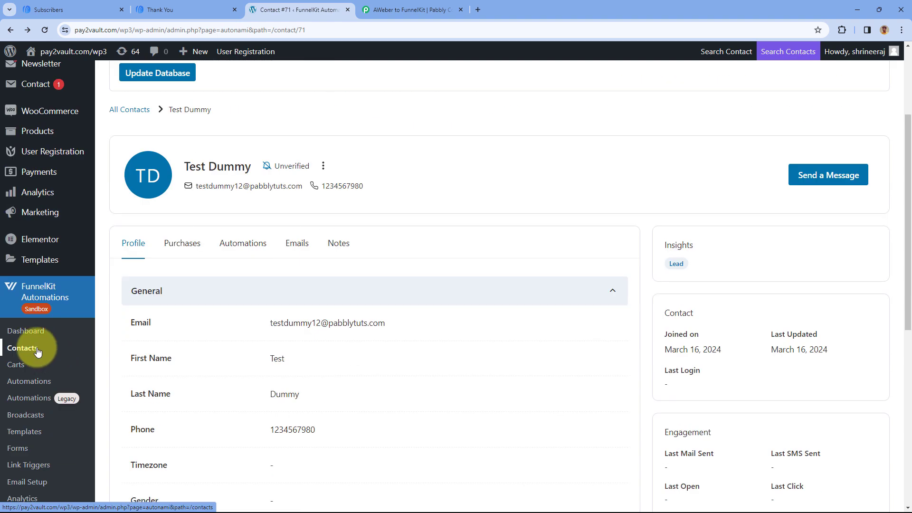
click(31, 351)
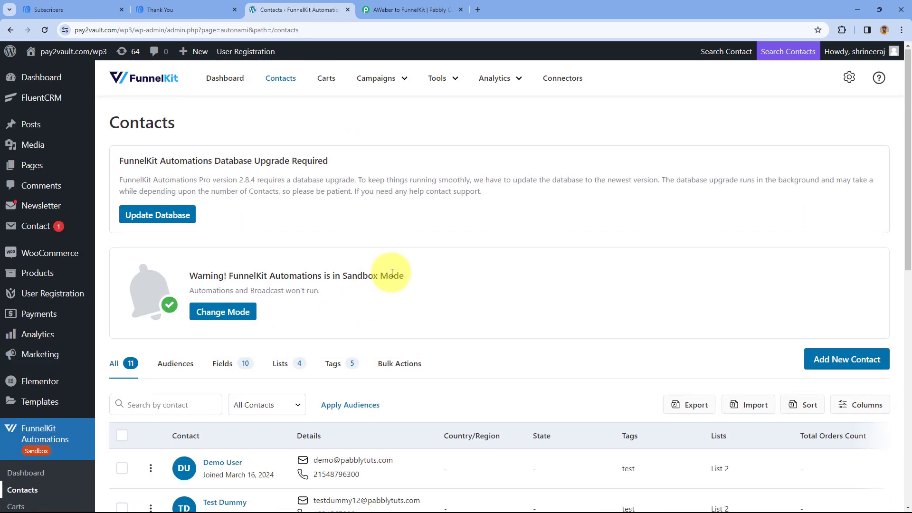
scroll(285, 275, down, 4)
click(224, 273)
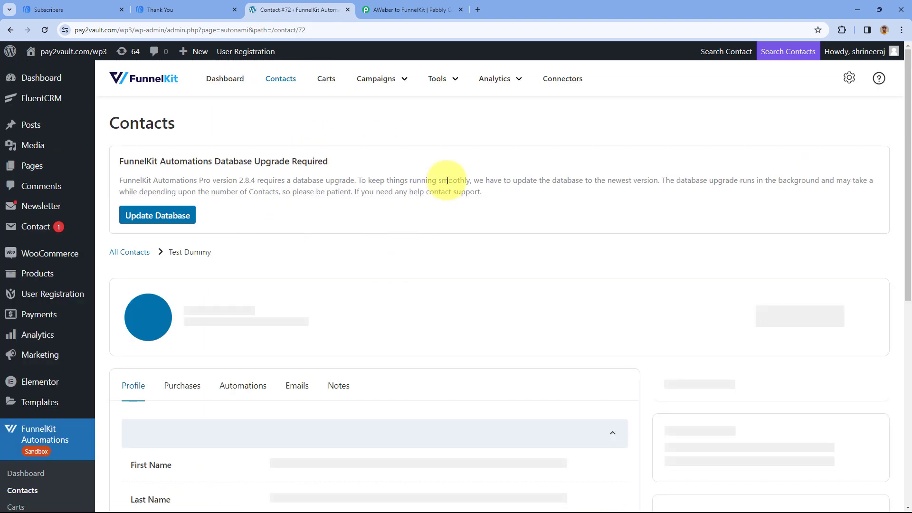
scroll(361, 212, down, 2)
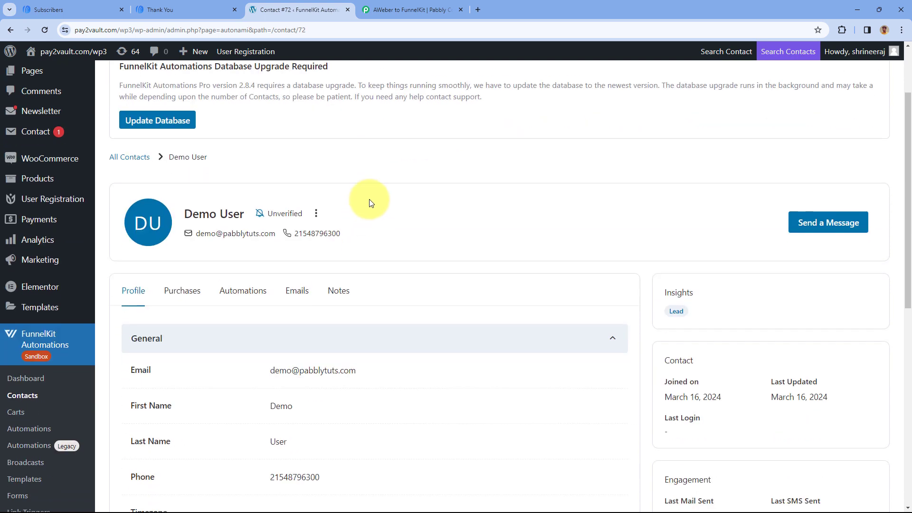
Compare the newest subscriber's AWeber entry with the name, email and phone heading the FunnelKit contact profile
click(102, 10)
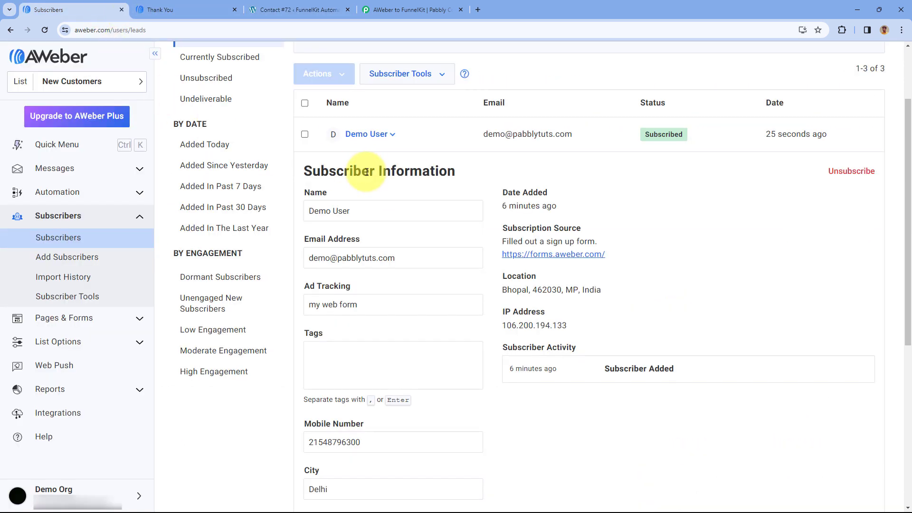
click(283, 6)
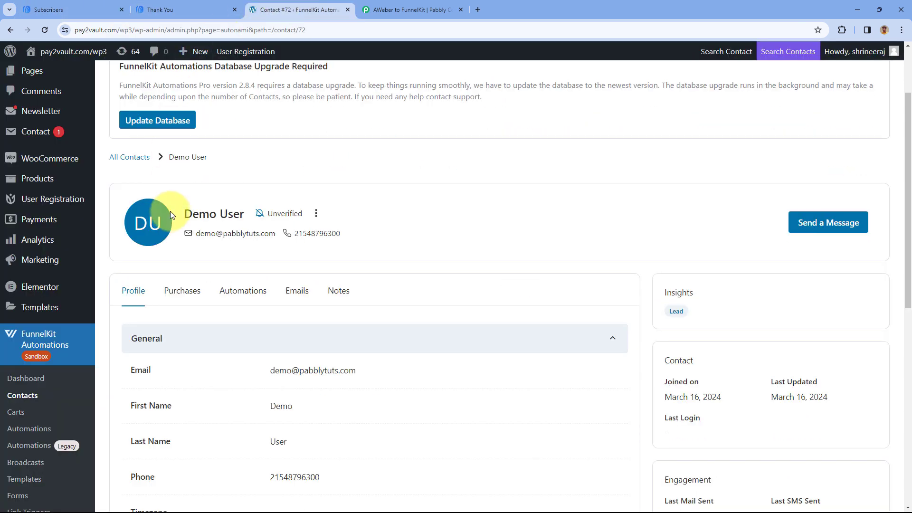
scroll(340, 218, up, 1)
Check the new contact's General details, address, tags and lists in FunnelKit, and return to the Pabbly Connect workflow
scroll(340, 218, down, 3)
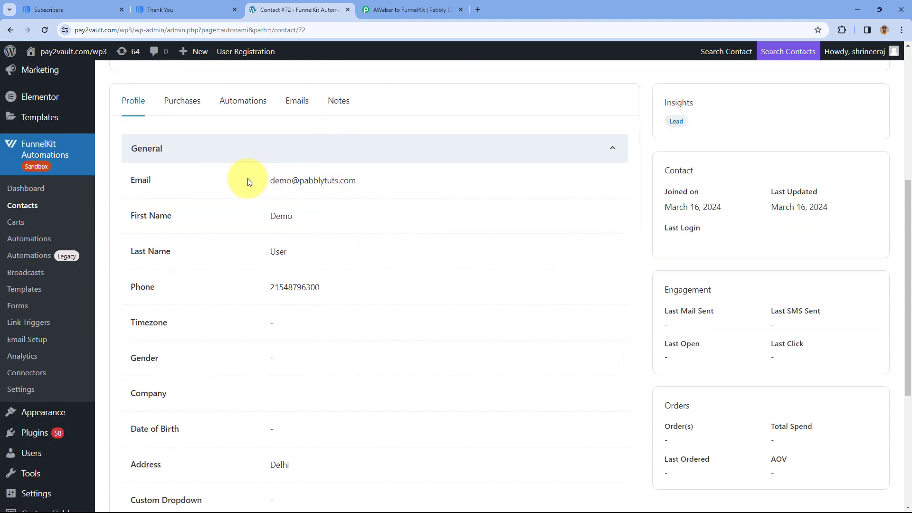
drag(248, 181, 355, 185)
double_click(279, 251)
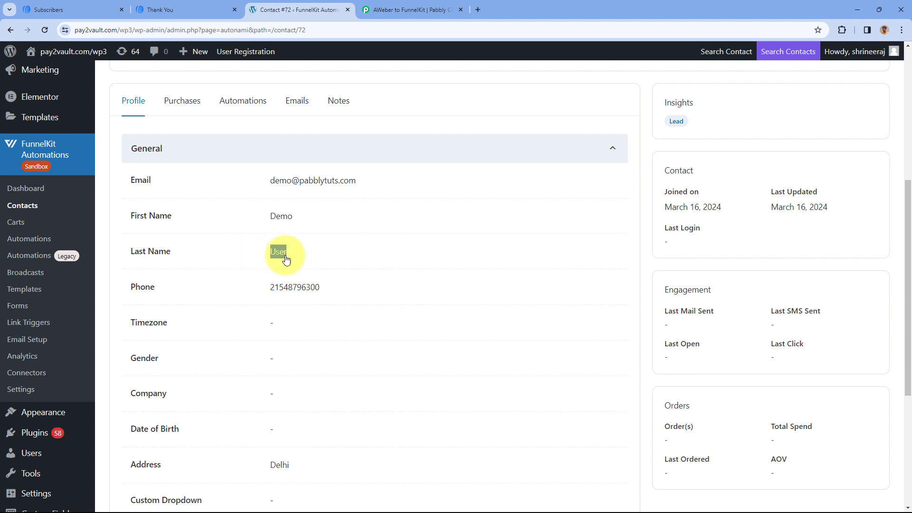
double_click(269, 286)
scroll(391, 244, down, 3)
drag(306, 322, 254, 330)
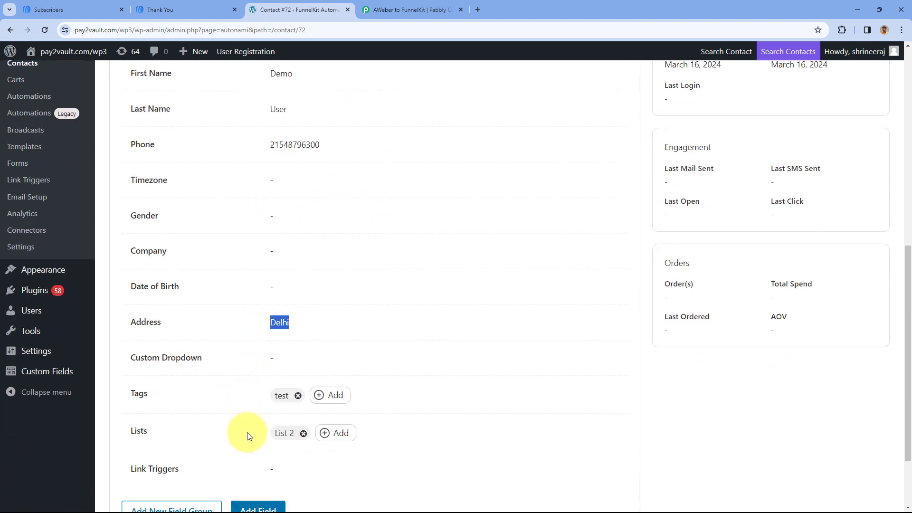
click(259, 413)
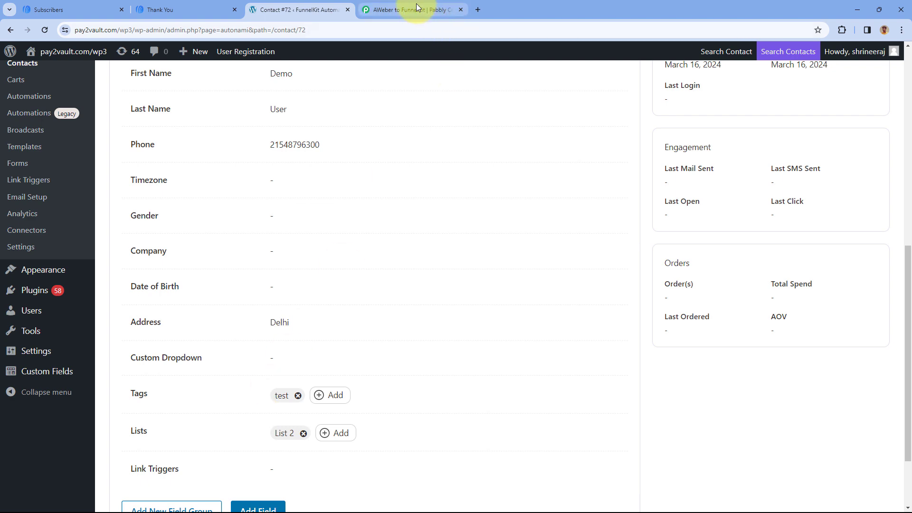
click(428, 15)
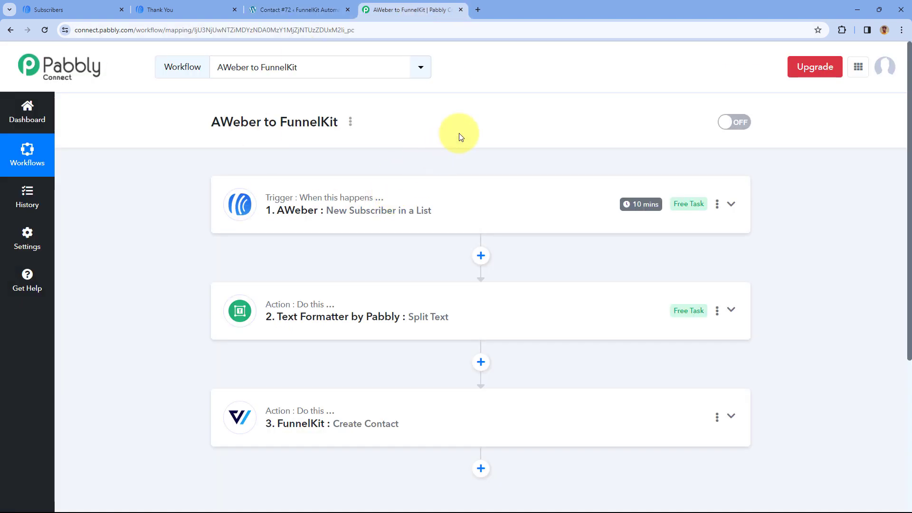